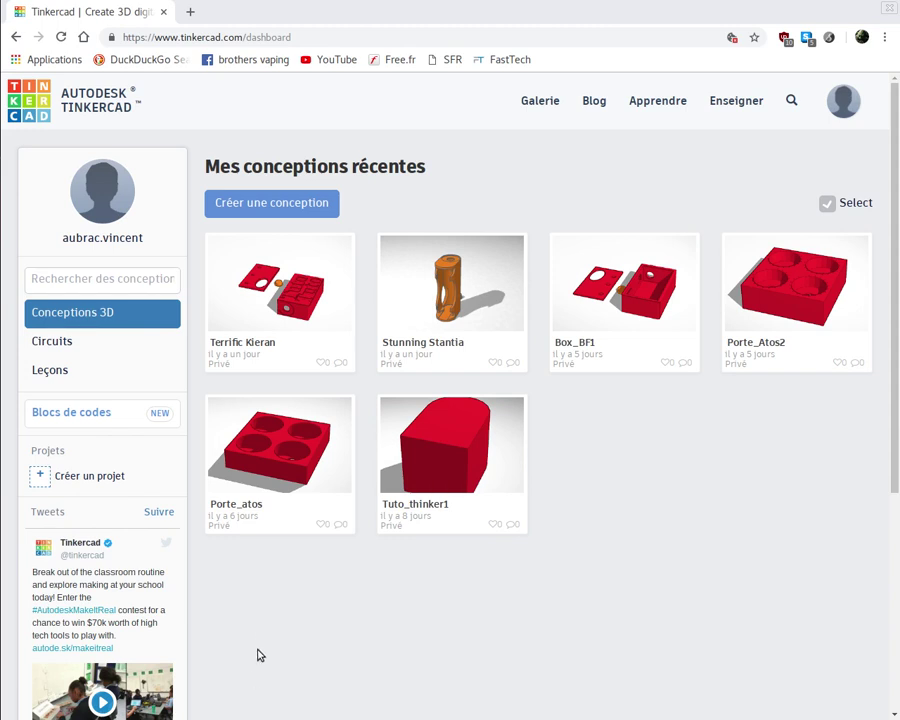
# Open the leopard pattern set that includes zebra stripes on all-free-download.com and download its free vector file
pyautogui.moveTo(258, 649)
pyautogui.mouseDown()
pyautogui.moveTo(317, 94)
pyautogui.moveTo(317, 3)
pyautogui.mouseUp()
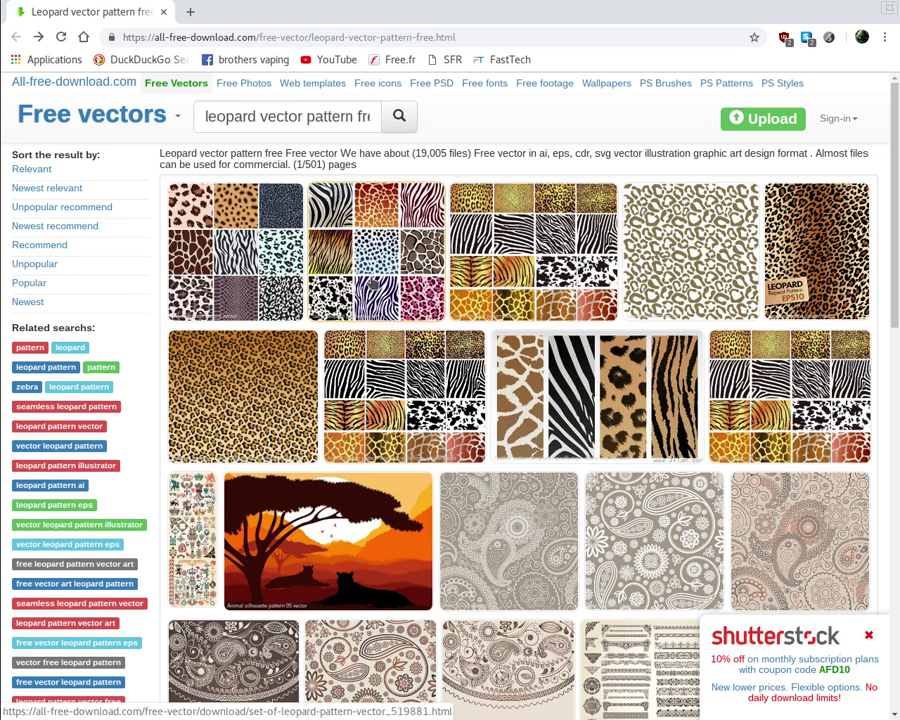
pyautogui.click(375, 284)
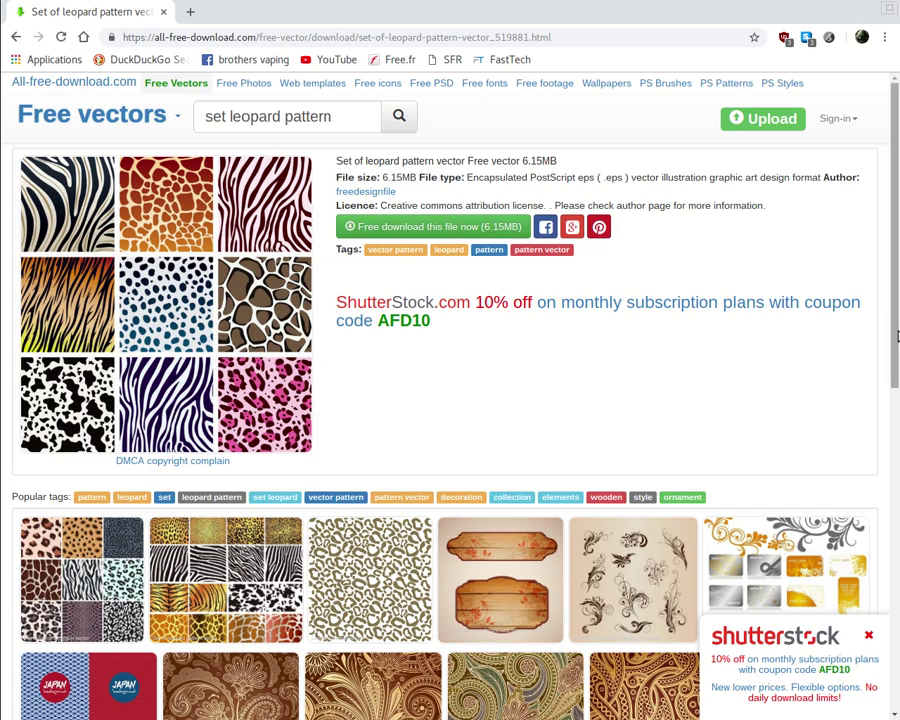
pyautogui.scroll(-1, 897, 338)
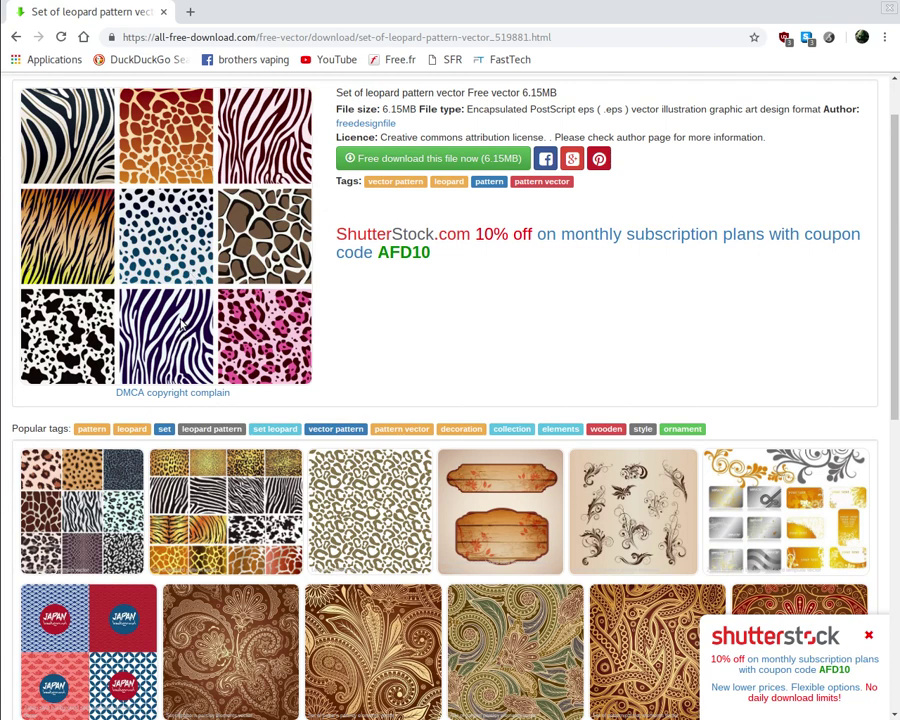
pyautogui.click(424, 160)
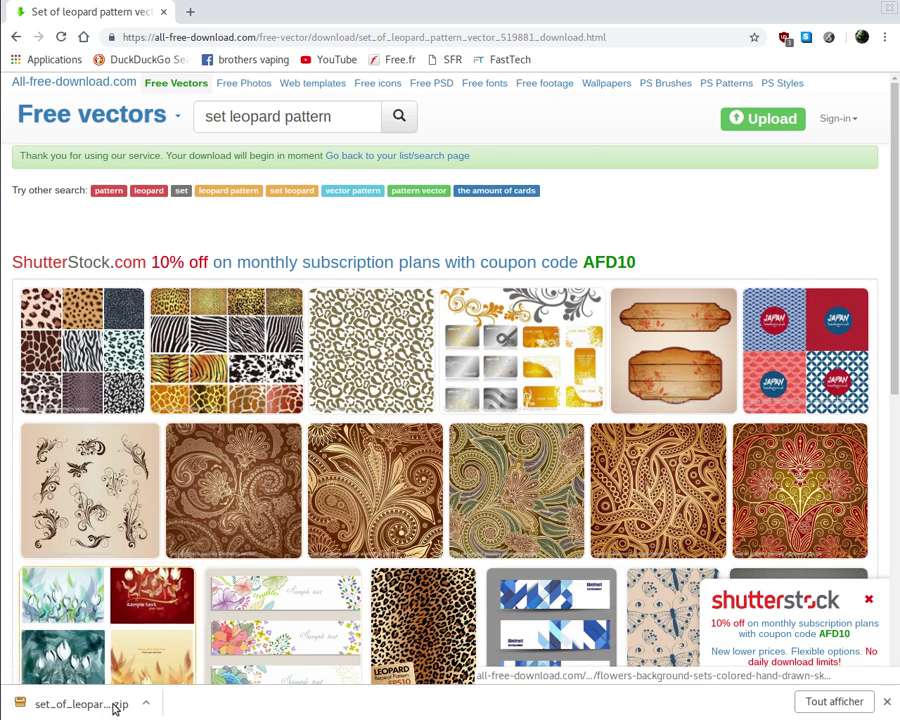
# Open the downloaded leopard pattern zip archive and display the image 2.jpg it contains
pyautogui.click(145, 703)
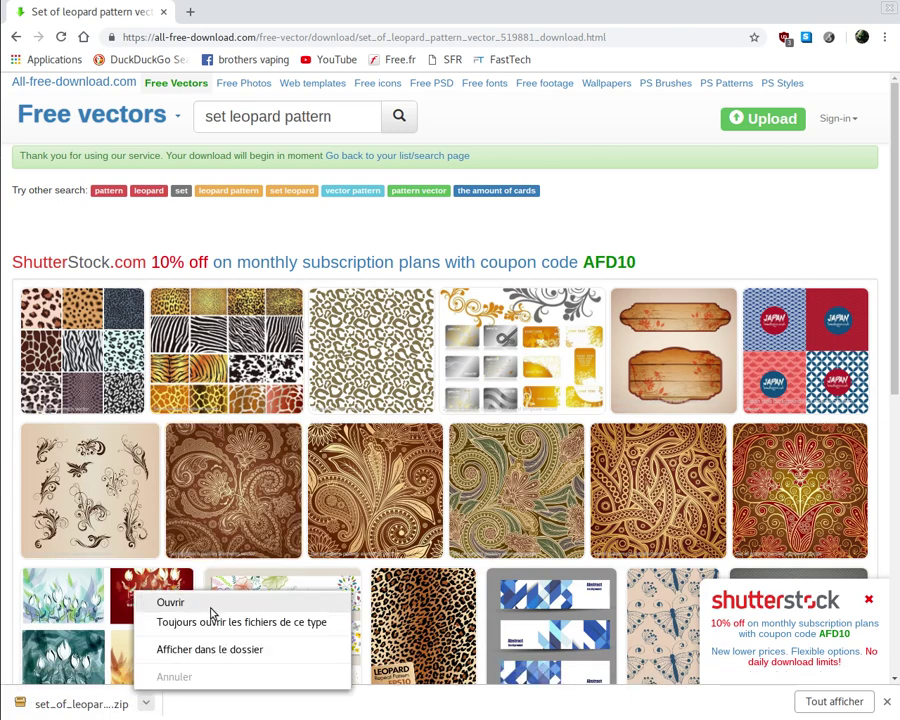
pyautogui.click(170, 600)
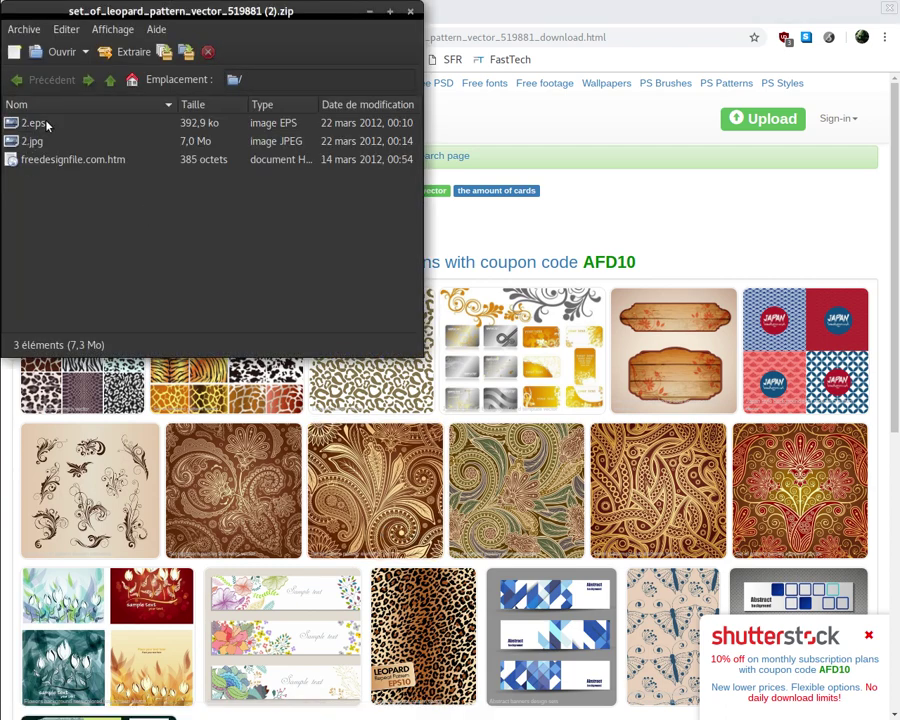
pyautogui.moveTo(106, 12); pyautogui.dragTo(355, 106)
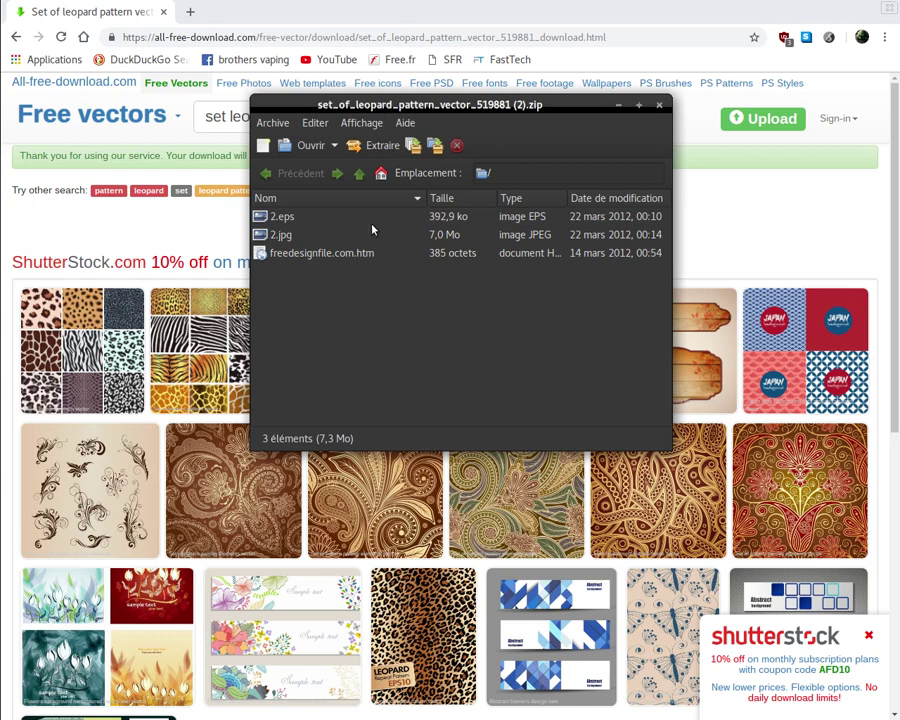
pyautogui.doubleClick(273, 234)
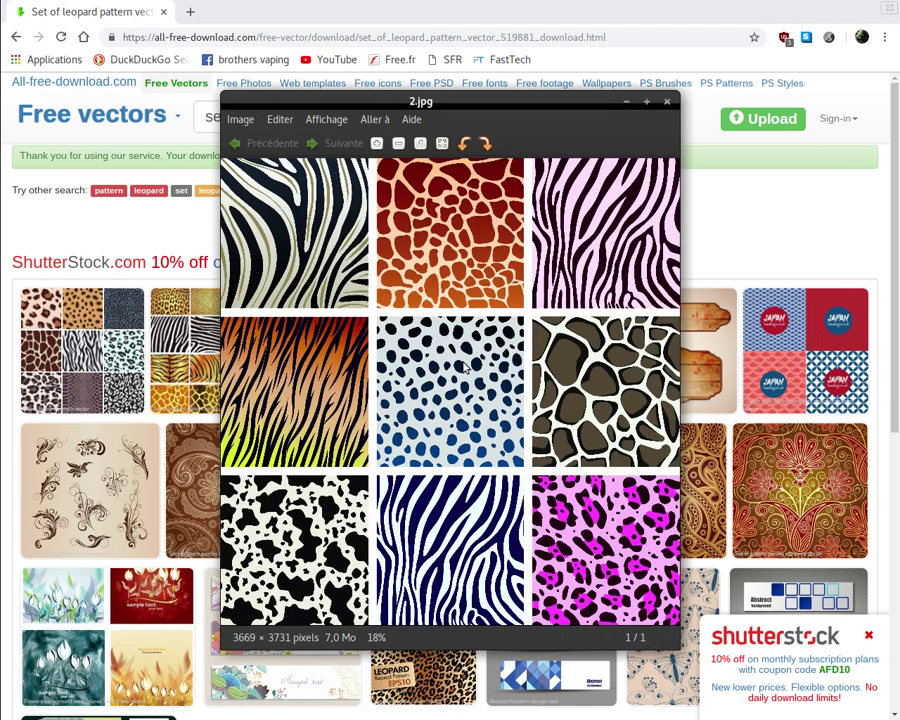
# Take an area screenshot of the complete dark-blue zebra stripe square in 2.jpg at 33% zoom
pyautogui.click(398, 145)
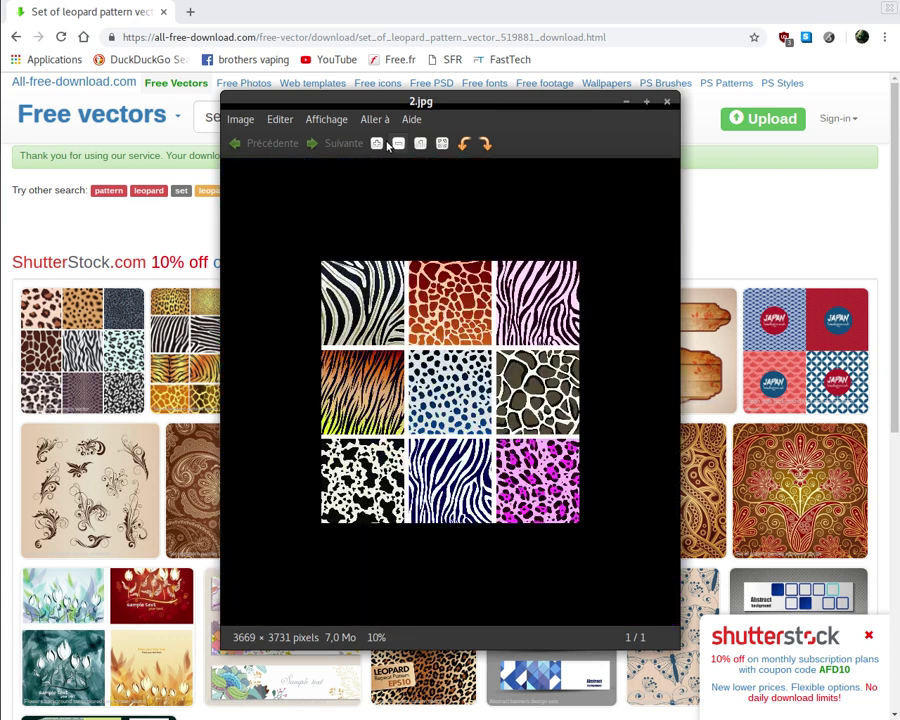
pyautogui.click(377, 144)
pyautogui.click(377, 144)
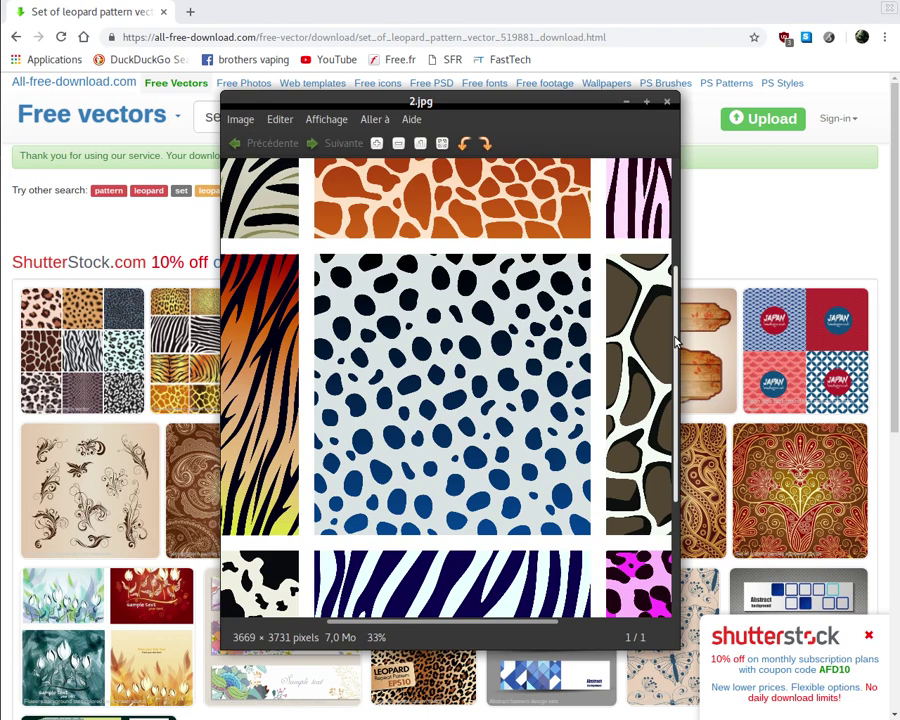
pyautogui.moveTo(676, 340); pyautogui.dragTo(671, 625)
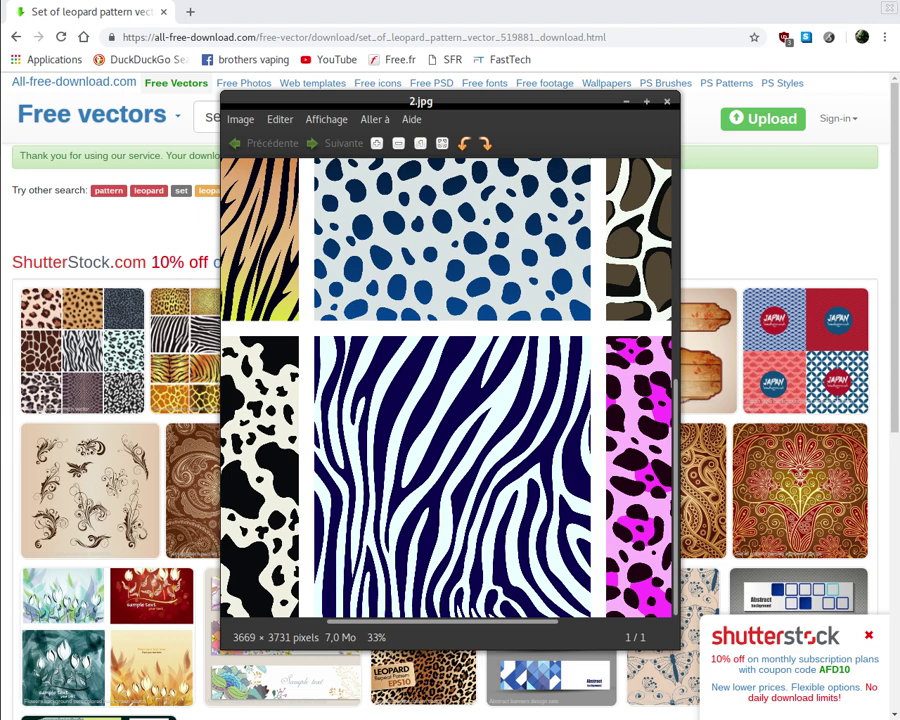
pyautogui.moveTo(230, 335); pyautogui.dragTo(113, 41)
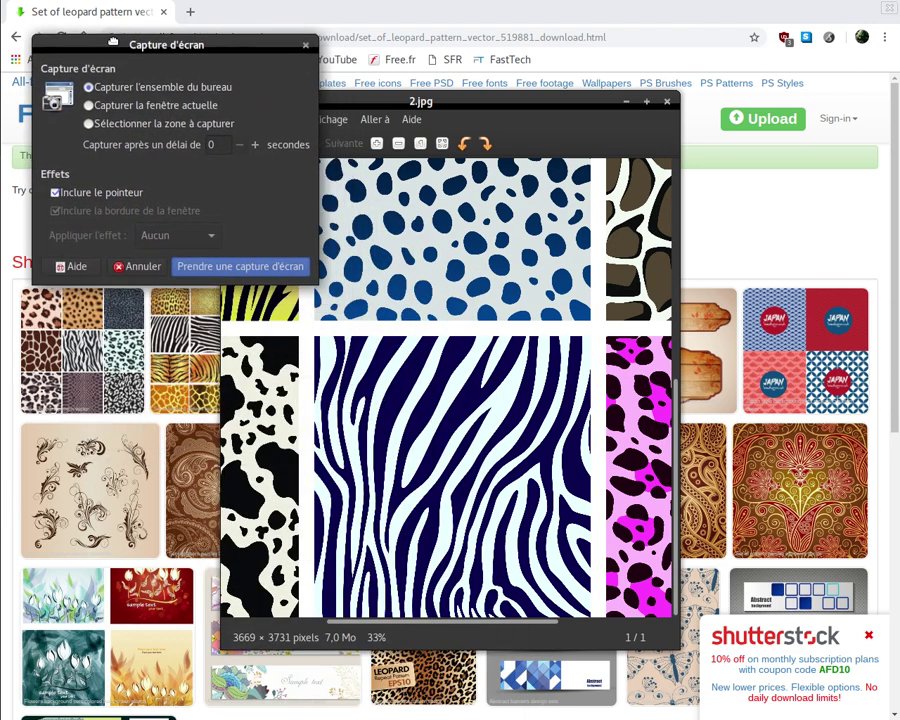
pyautogui.click(89, 124)
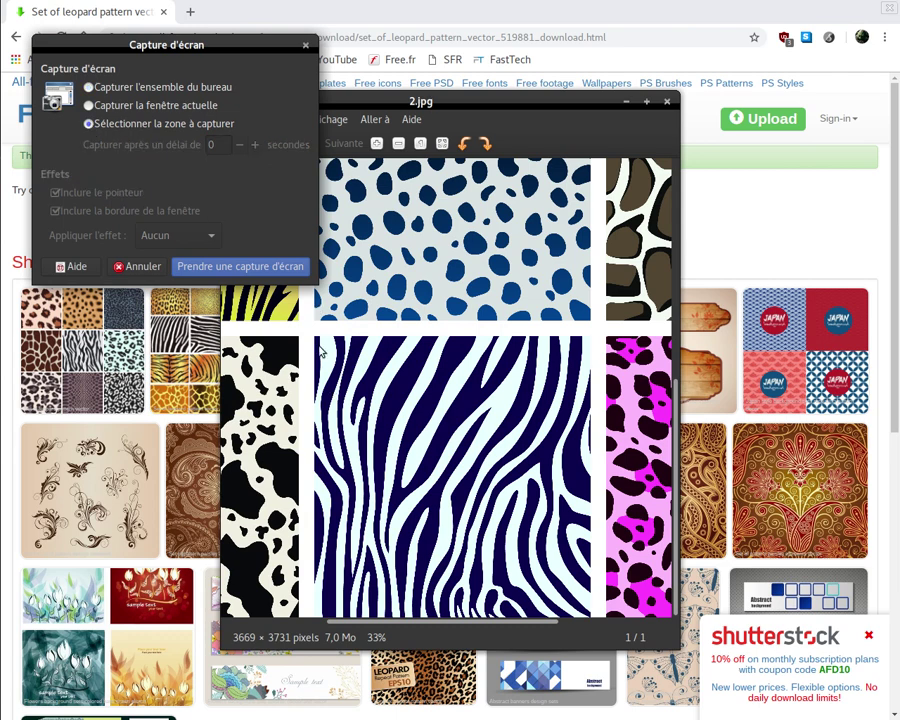
pyautogui.click(242, 267)
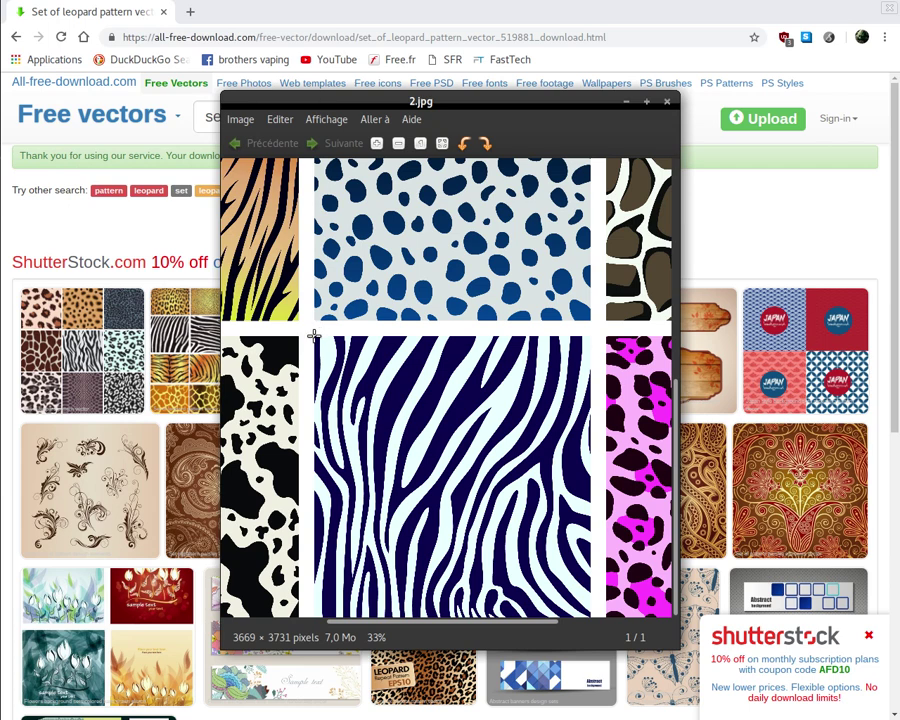
pyautogui.moveTo(314, 336); pyautogui.dragTo(591, 615)
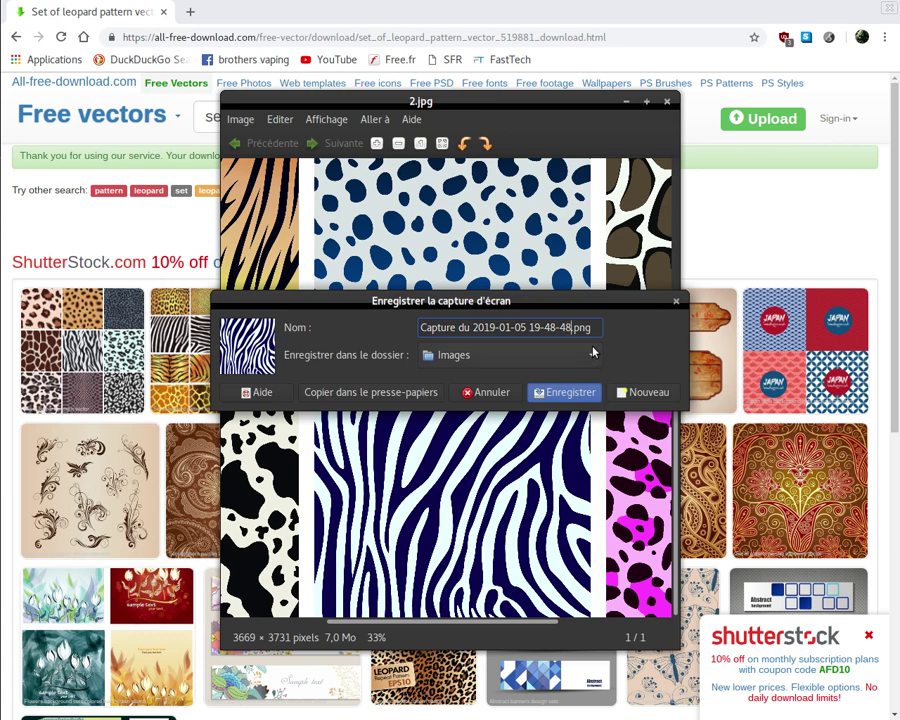
# Save the screenshot as zebre1.png in the Bureau folder
pyautogui.press('BackSpace')
pyautogui.press('BackSpace')
pyautogui.press('BackSpace')
pyautogui.press('BackSpace')
pyautogui.press('BackSpace')
pyautogui.press('BackSpace')
pyautogui.press('BackSpace')
pyautogui.press('BackSpace')
pyautogui.press('BackSpace')
pyautogui.press('BackSpace')
pyautogui.press('BackSpace')
pyautogui.press('BackSpace')
pyautogui.press('BackSpace')
pyautogui.press('BackSpace')
pyautogui.press('BackSpace')
pyautogui.press('BackSpace')
pyautogui.press('BackSpace')
pyautogui.press('BackSpace')
pyautogui.press('BackSpace')
pyautogui.press('BackSpace')
pyautogui.press('BackSpace')
pyautogui.press('BackSpace')
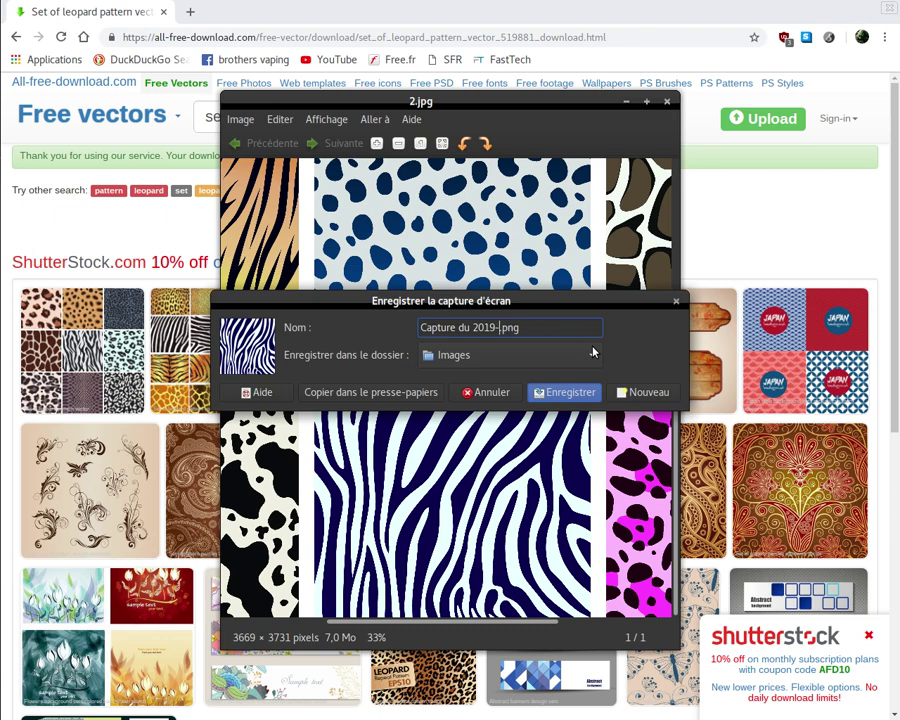
pyautogui.press('BackSpace')
pyautogui.press('BackSpace')
pyautogui.press('BackSpace')
pyautogui.press('BackSpace')
pyautogui.press('BackSpace')
pyautogui.press('BackSpace')
pyautogui.press('BackSpace')
pyautogui.press('BackSpace')
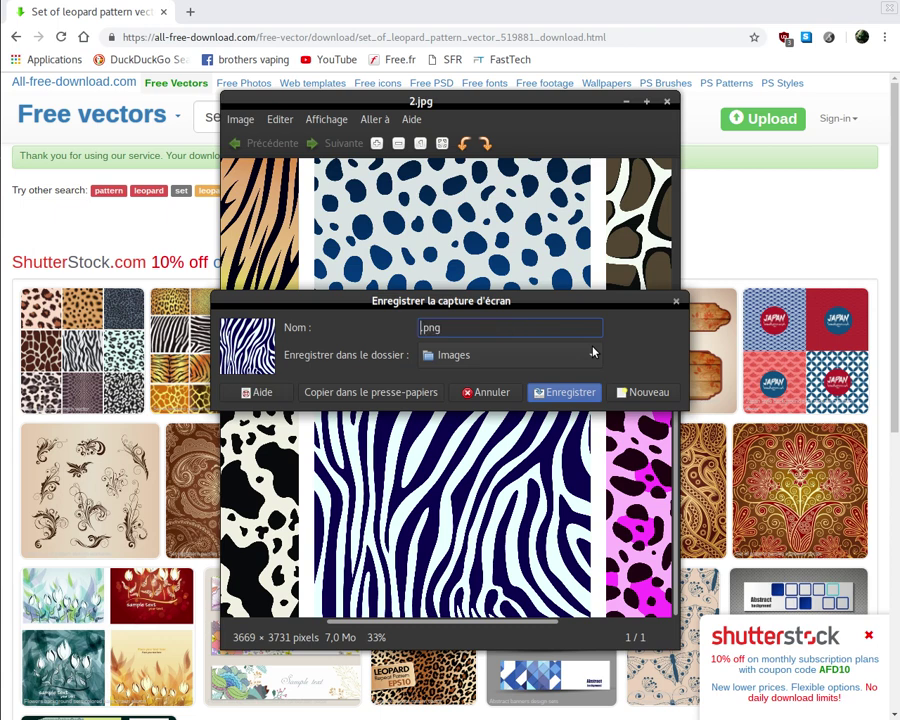
pyautogui.write('zebr&')
pyautogui.click(594, 356)
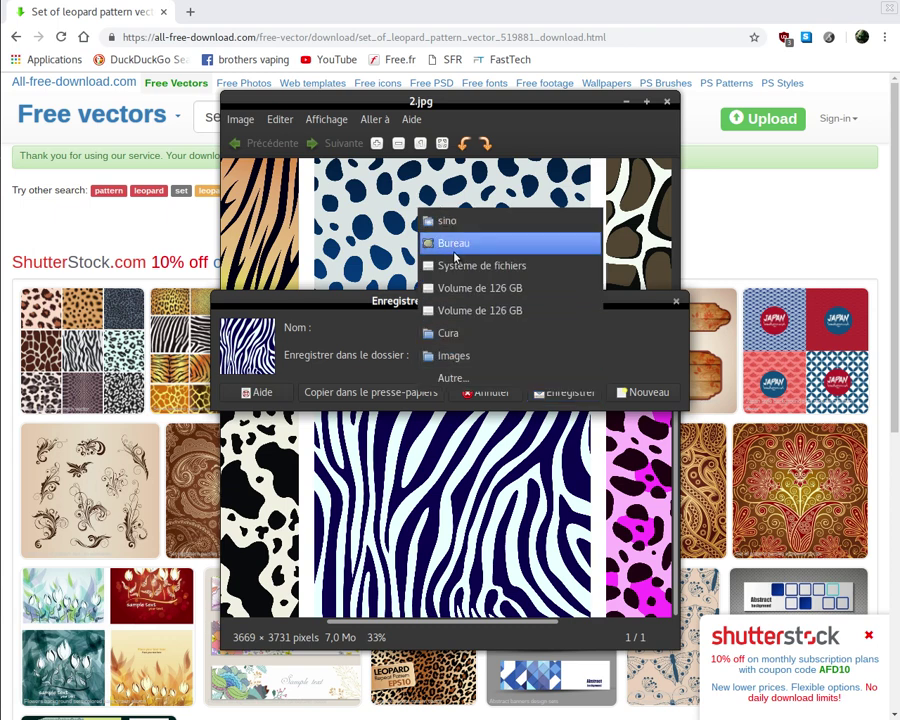
pyautogui.click(454, 250)
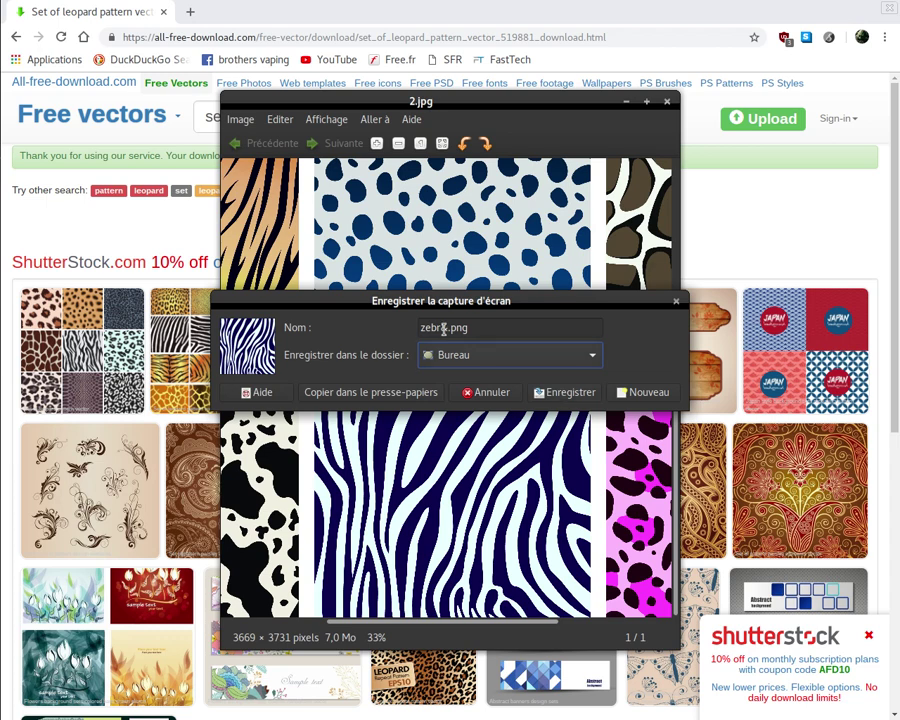
pyautogui.click(465, 330)
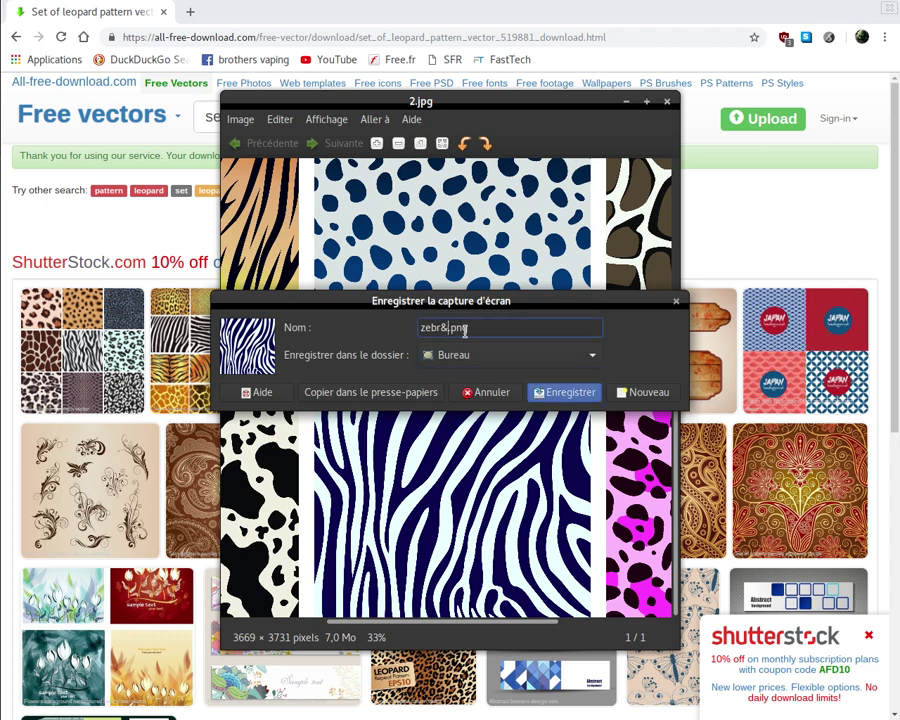
pyautogui.press('BackSpace')
pyautogui.write('e1')
pyautogui.click(558, 390)
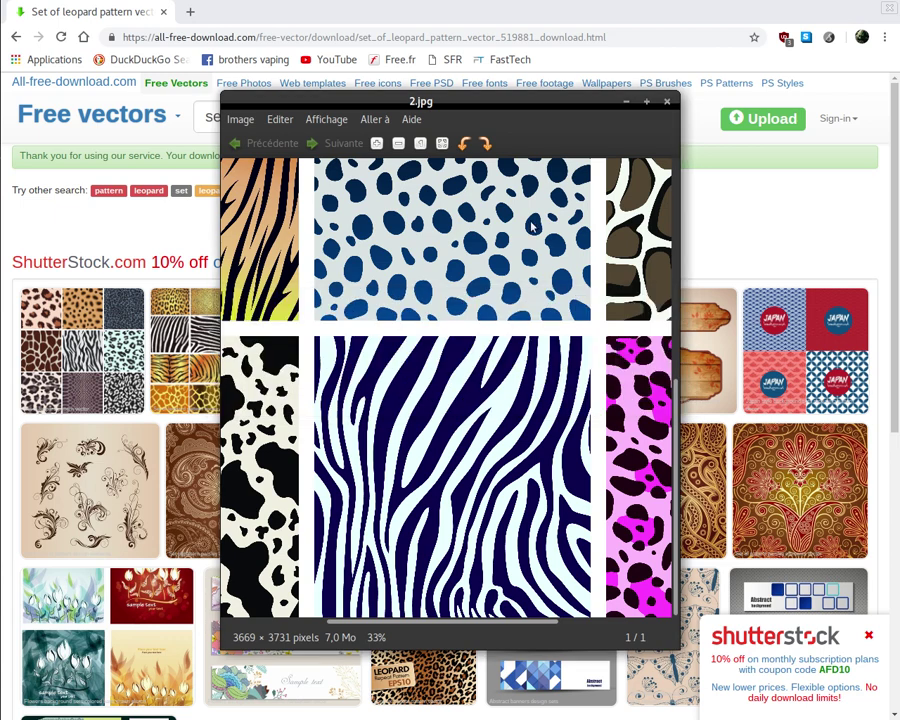
# Close the image viewer and the archive window, and go back from the download page
pyautogui.click(666, 102)
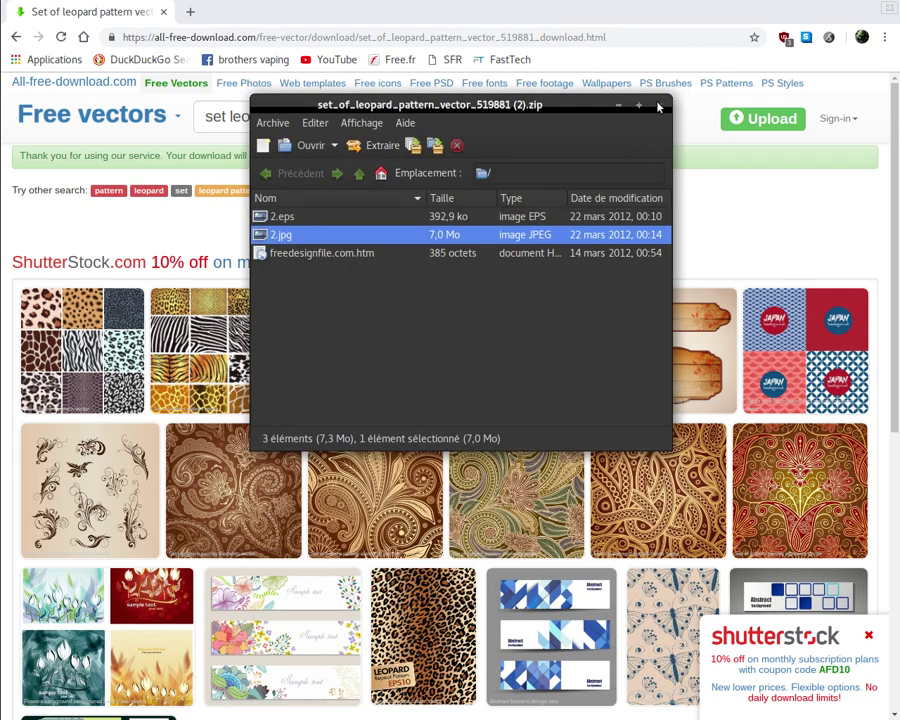
pyautogui.click(658, 105)
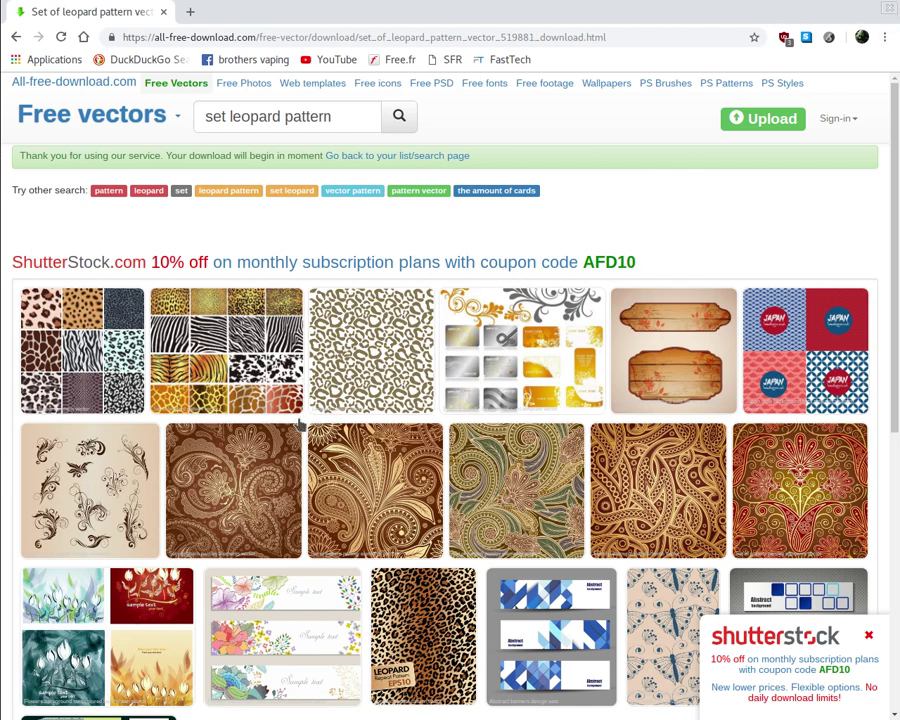
pyautogui.scroll(-4, 326, 420)
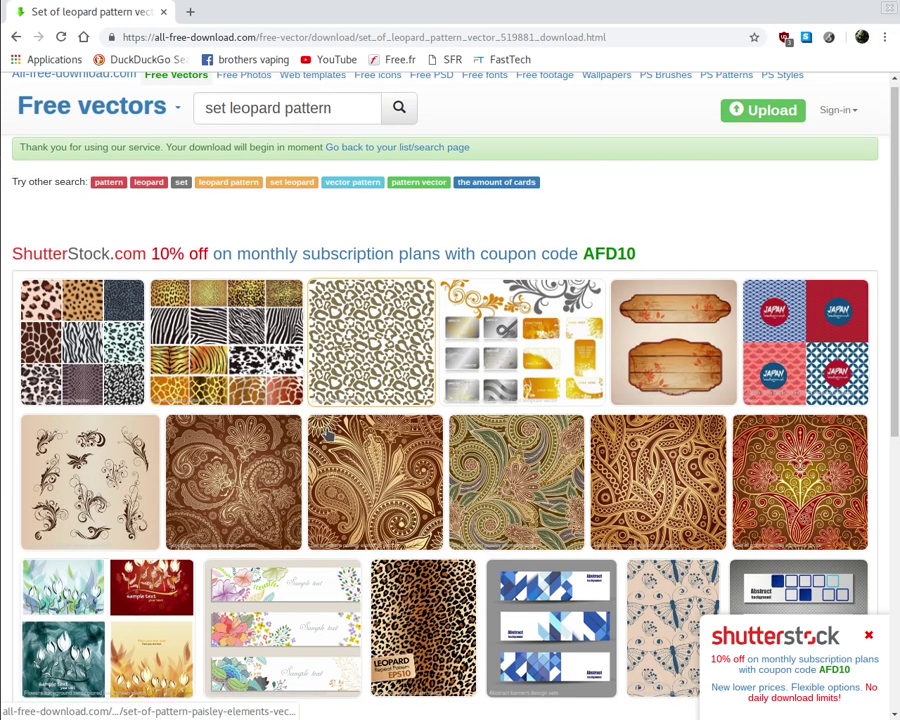
pyautogui.scroll(4, 326, 434)
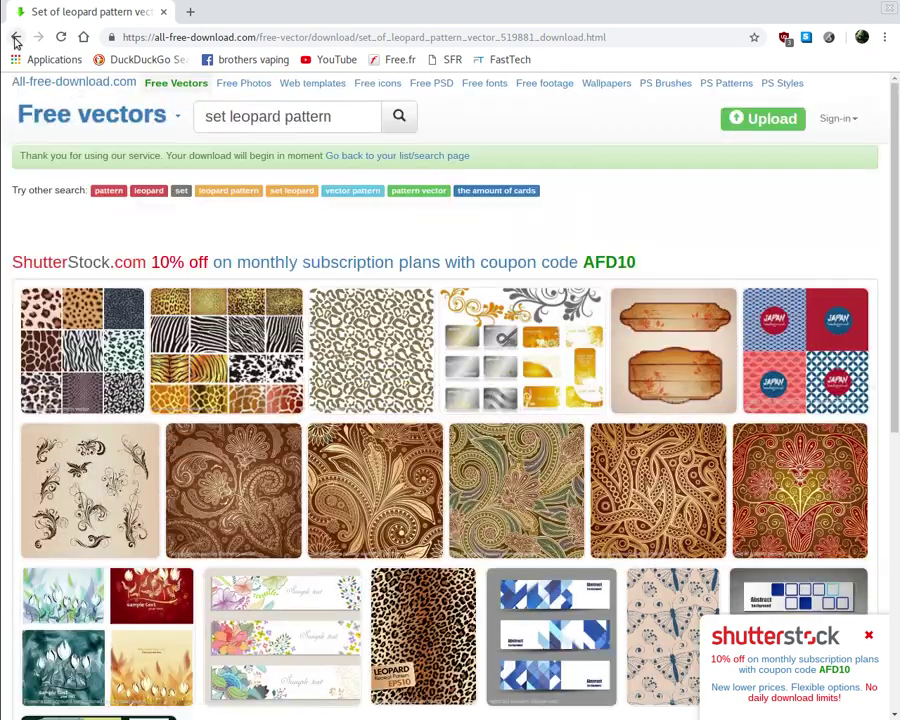
pyautogui.click(15, 38)
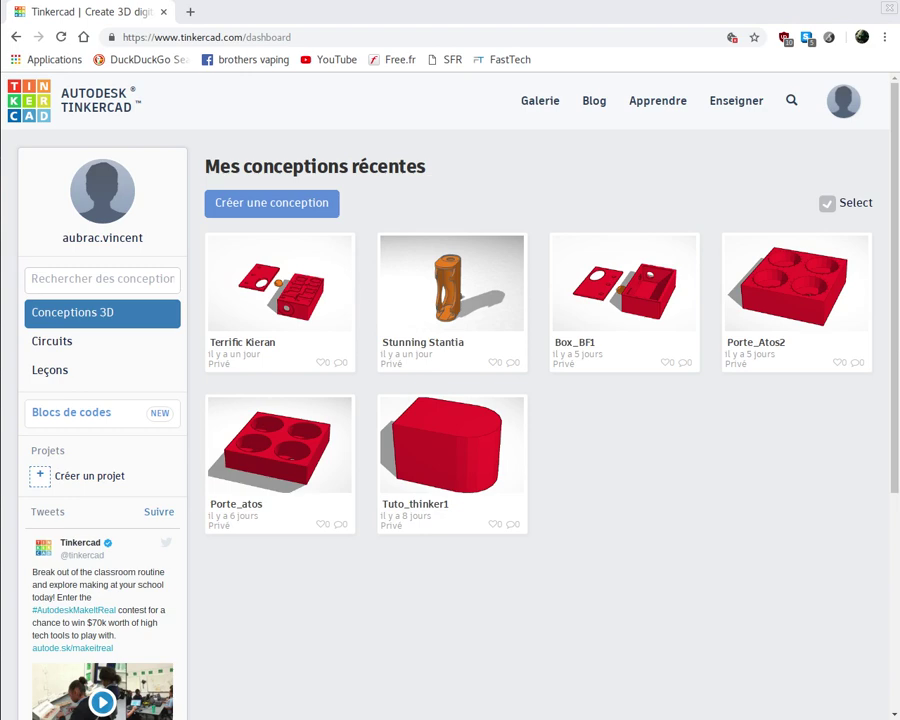
pyautogui.moveTo(450, 716); pyautogui.dragTo(514, 195)
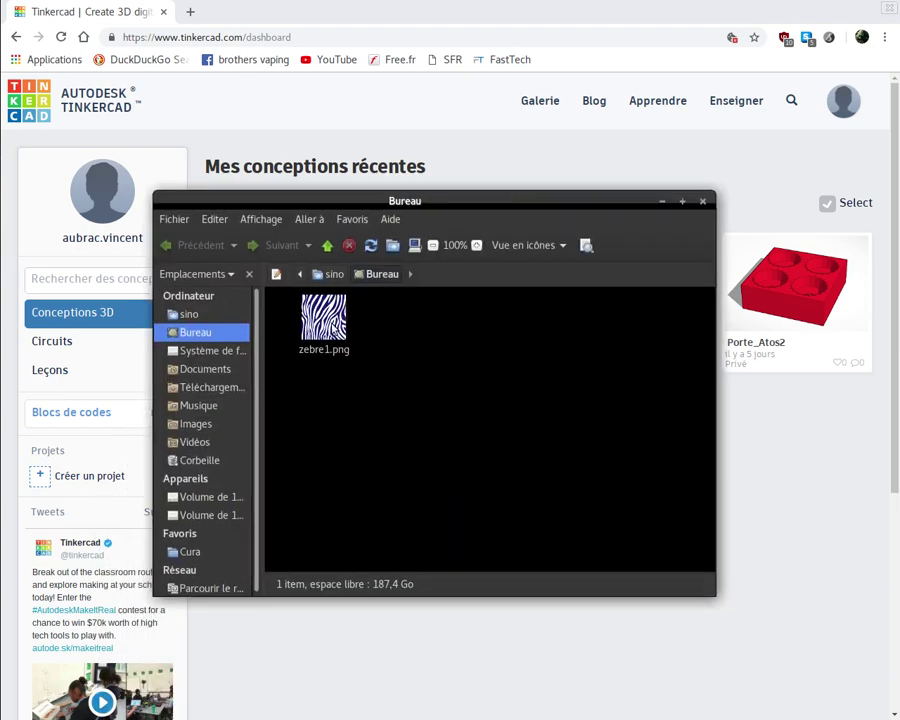
pyautogui.click(327, 323)
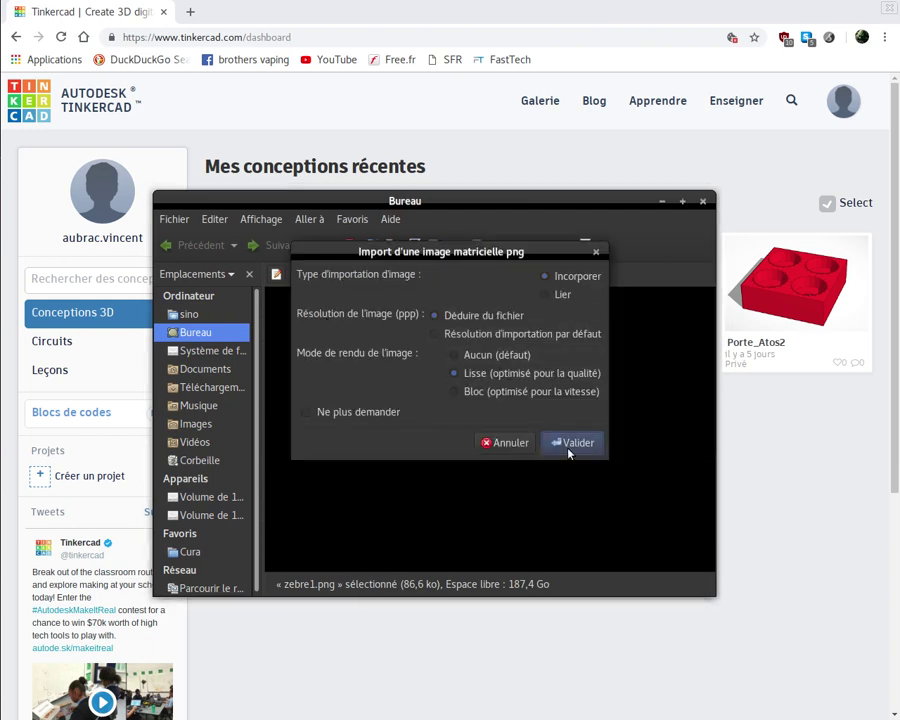
pyautogui.click(505, 442)
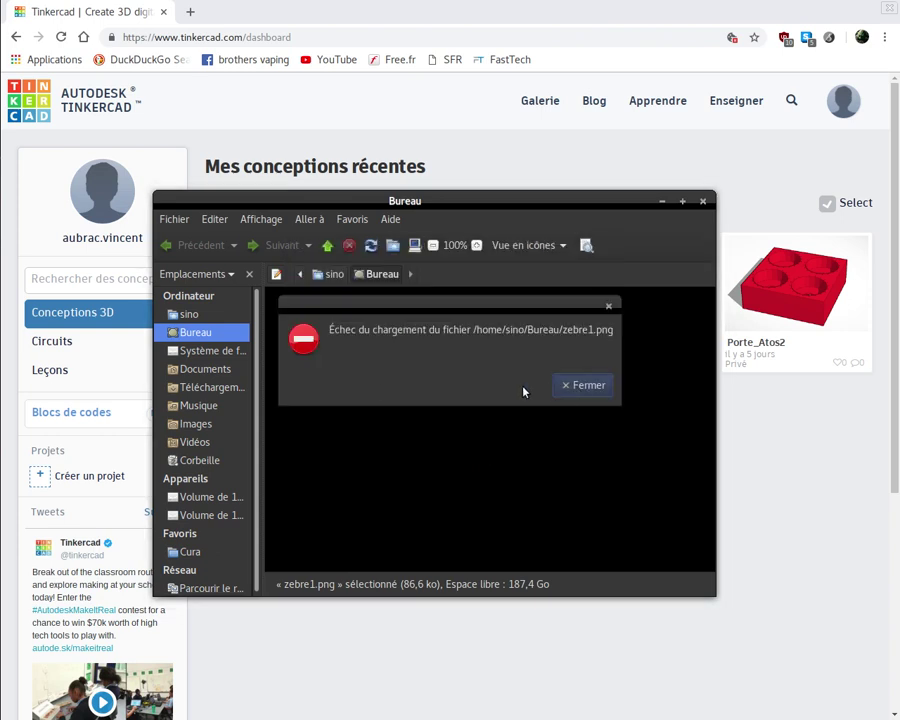
pyautogui.click(578, 391)
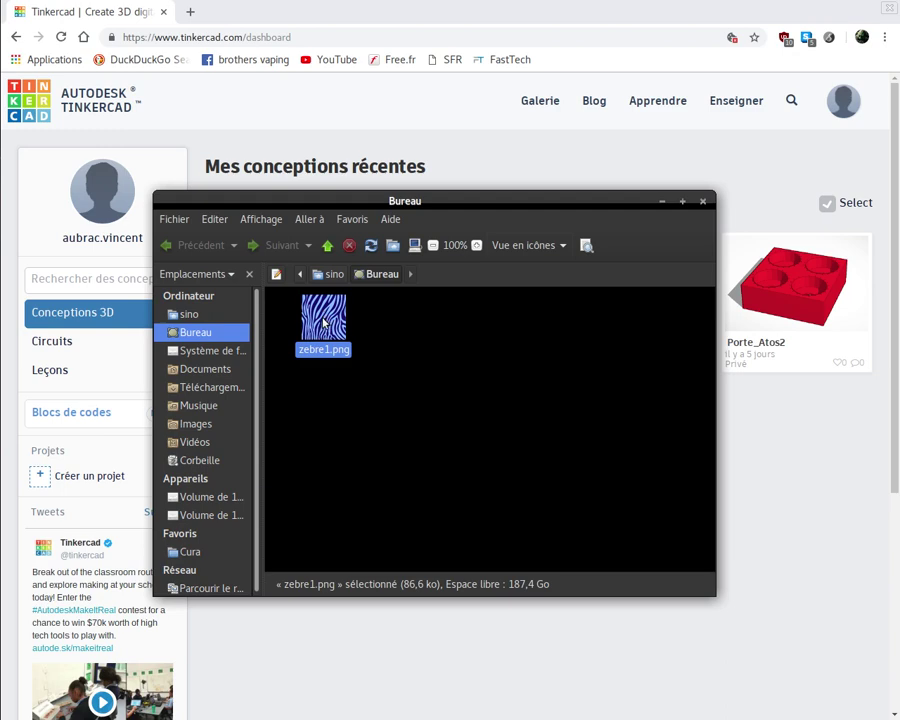
pyautogui.click(372, 412)
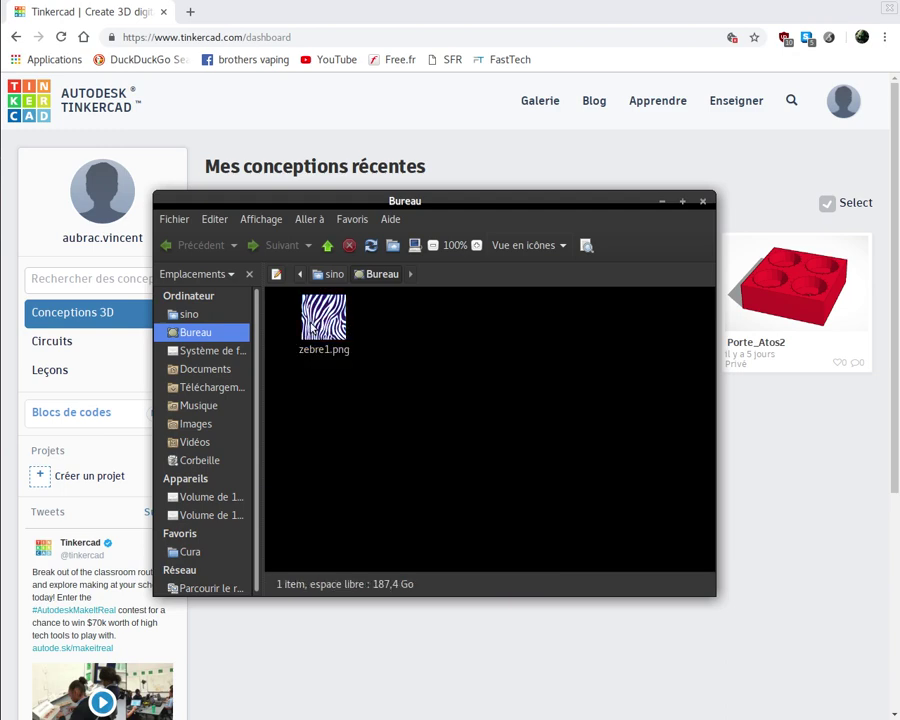
pyautogui.rightClick(312, 326)
pyautogui.moveTo(356, 353)
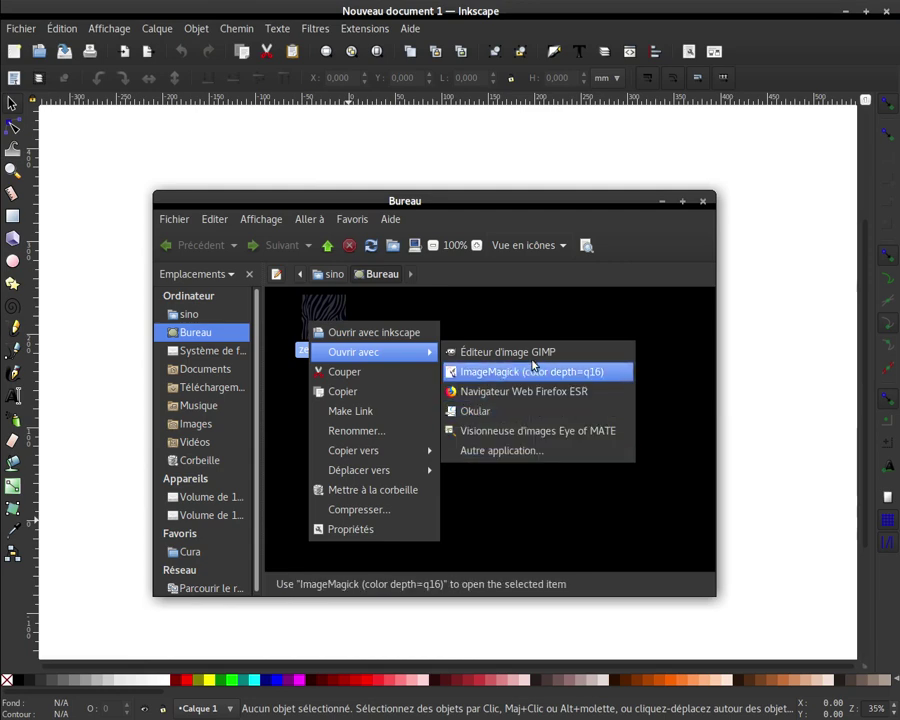
pyautogui.click(521, 499)
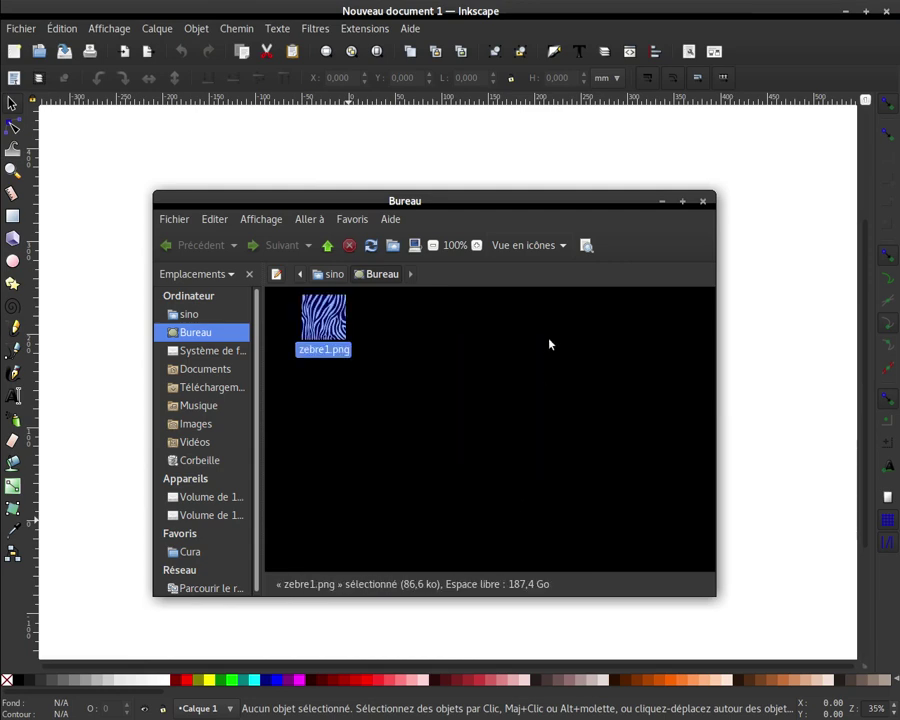
pyautogui.click(703, 202)
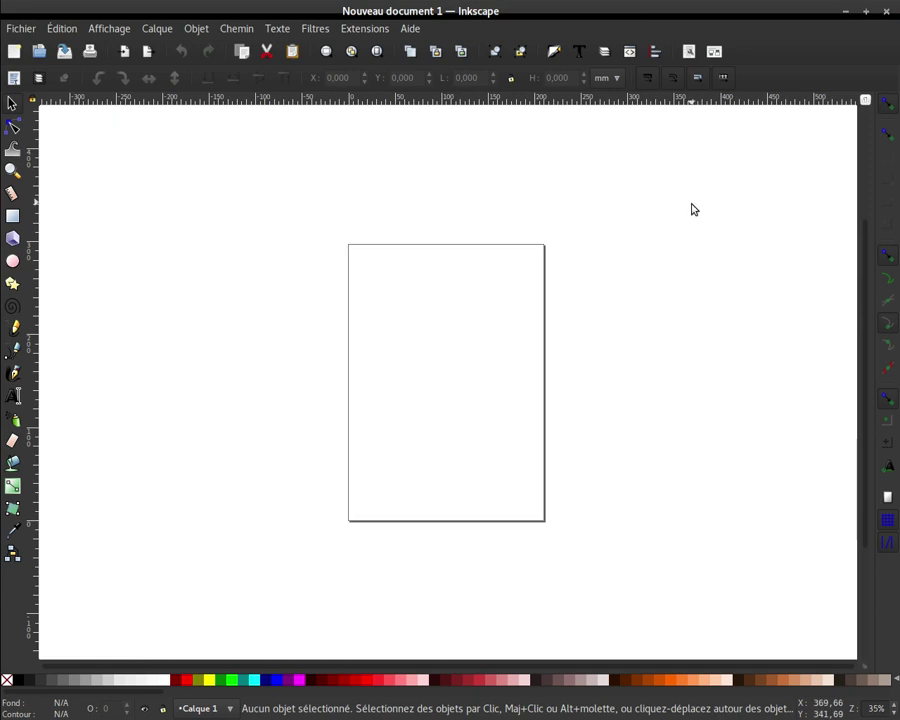
pyautogui.click(893, 13)
# Open zebre1.png from the Bureau folder as an embedded image, with resolution taken from the file and smooth rendering
pyautogui.click(21, 29)
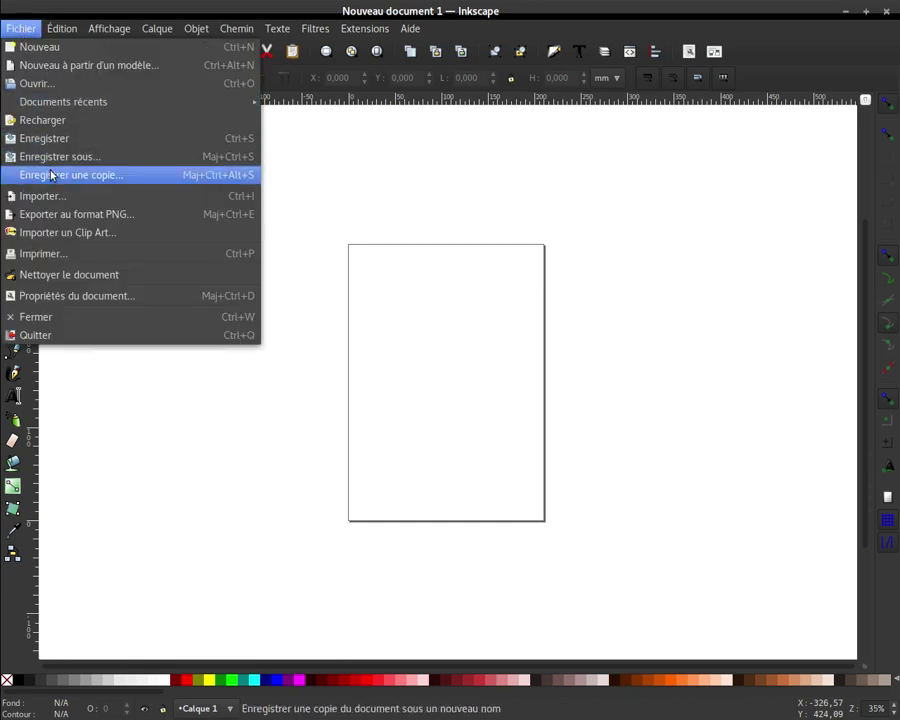
pyautogui.click(33, 85)
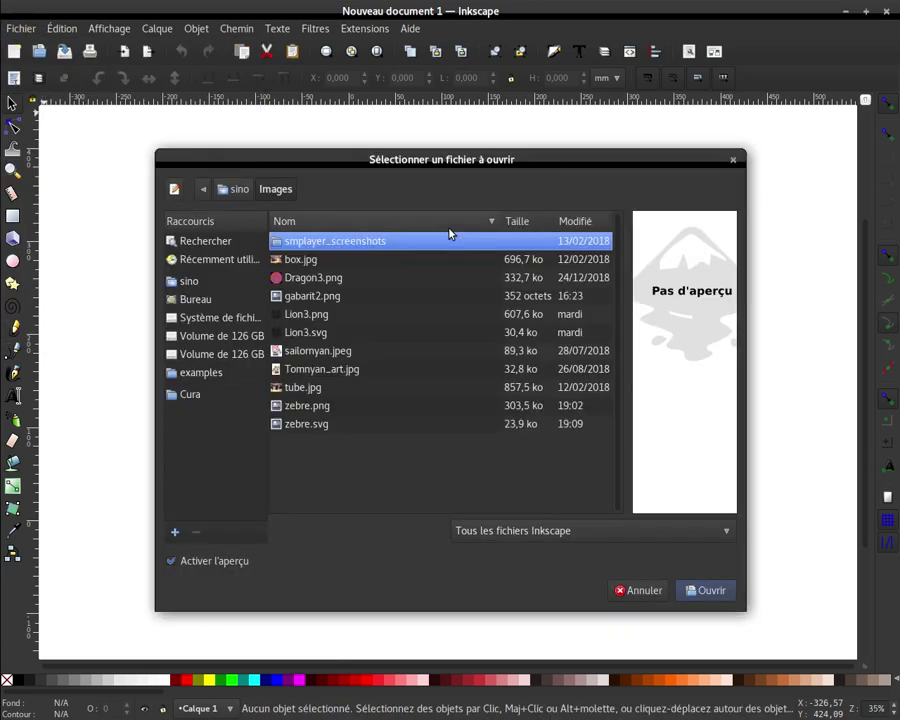
pyautogui.click(188, 299)
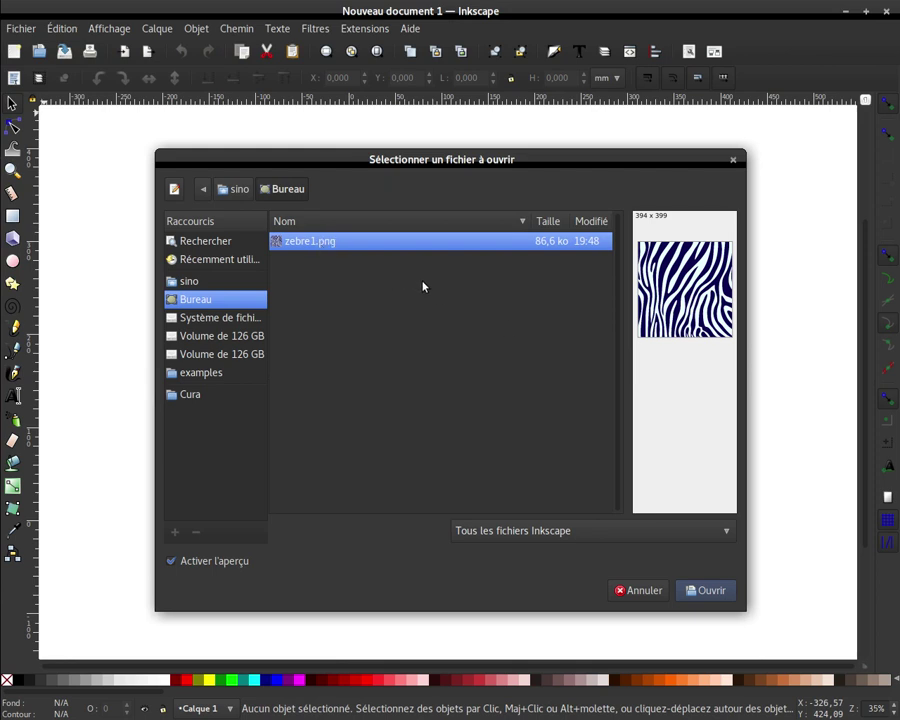
pyautogui.click(711, 591)
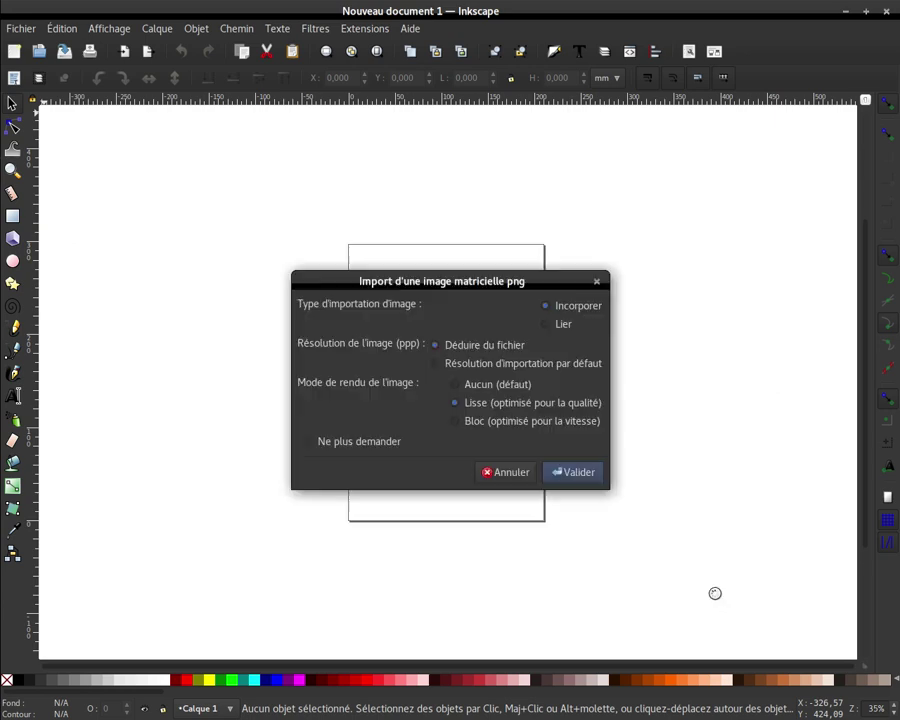
pyautogui.click(577, 474)
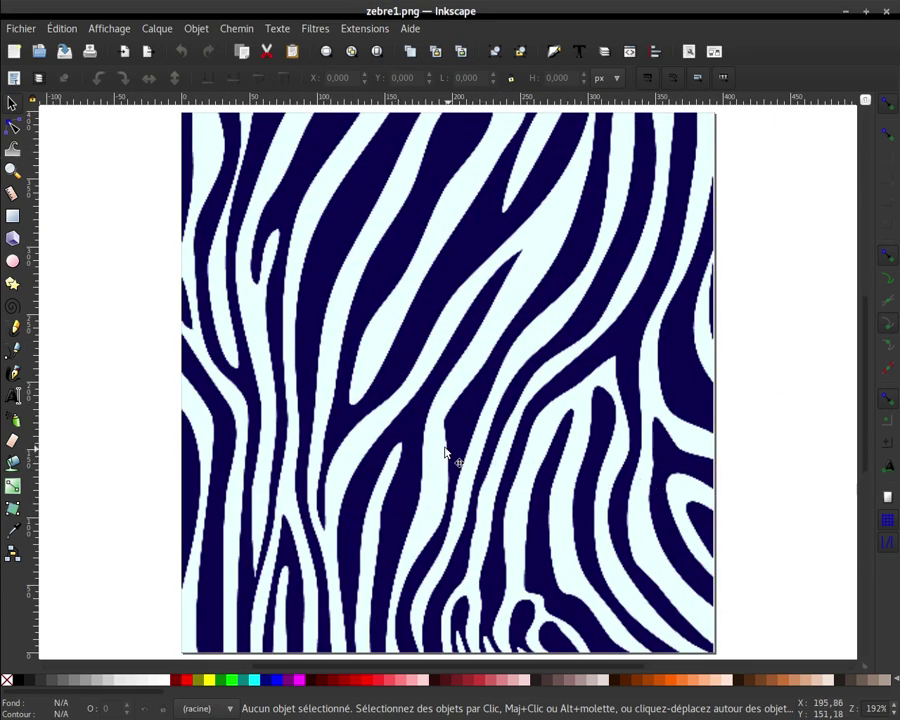
# Trace the zebra image into a vector path in a single pass, using a brightness threshold of 0,450 with live preview enabled
pyautogui.click(446, 453)
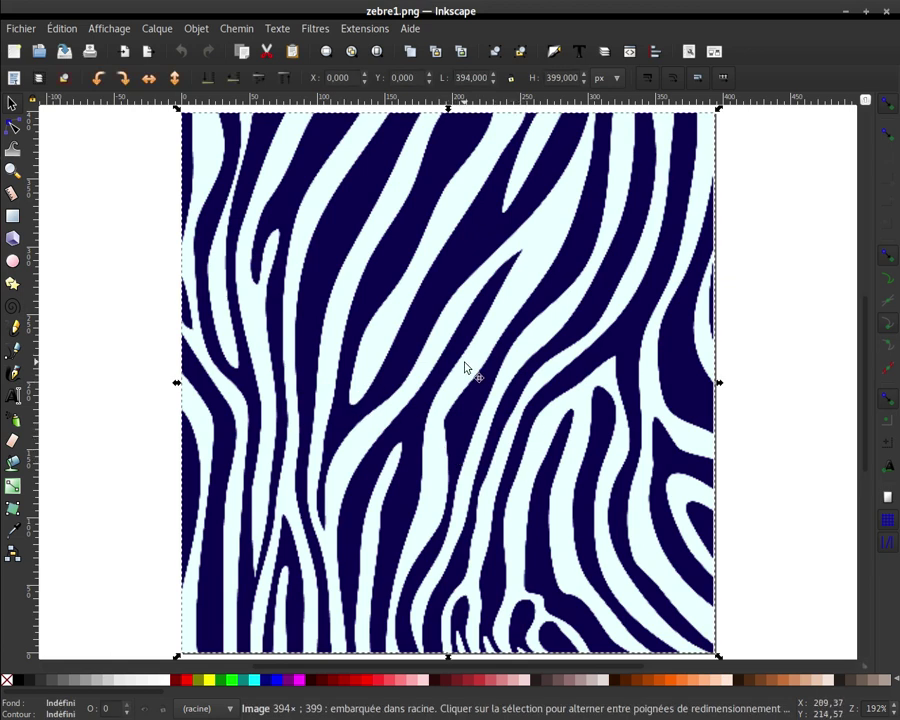
pyautogui.click(358, 400)
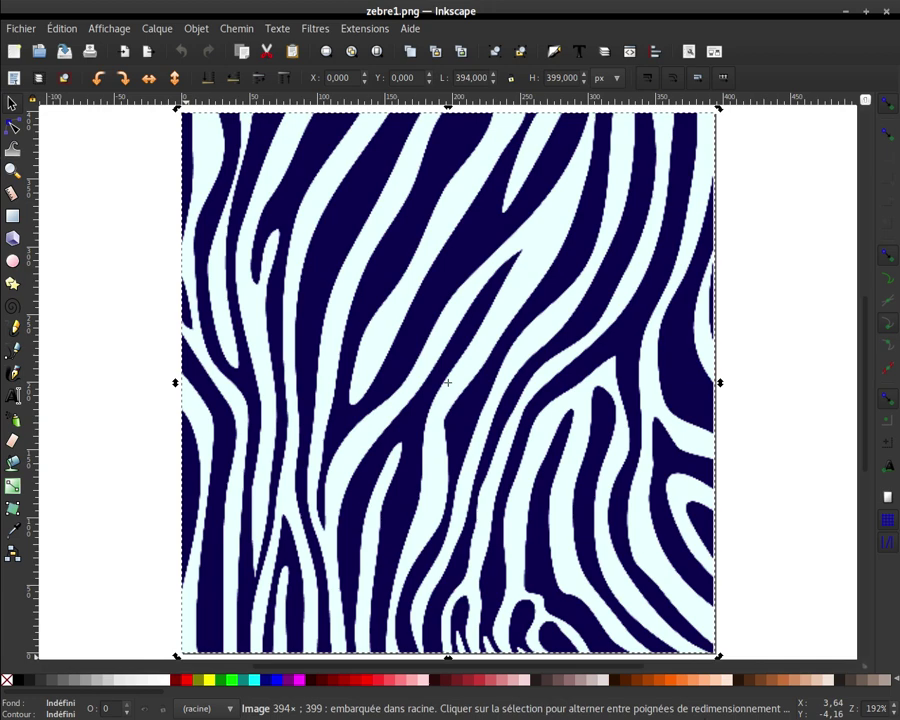
pyautogui.click(893, 713)
pyautogui.click(893, 713)
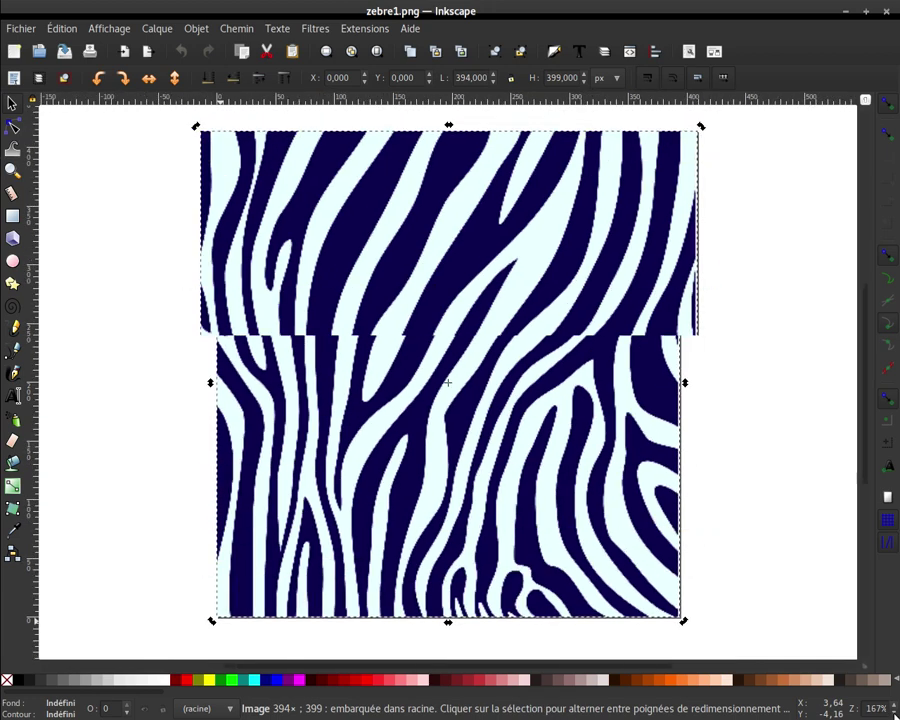
pyautogui.click(232, 31)
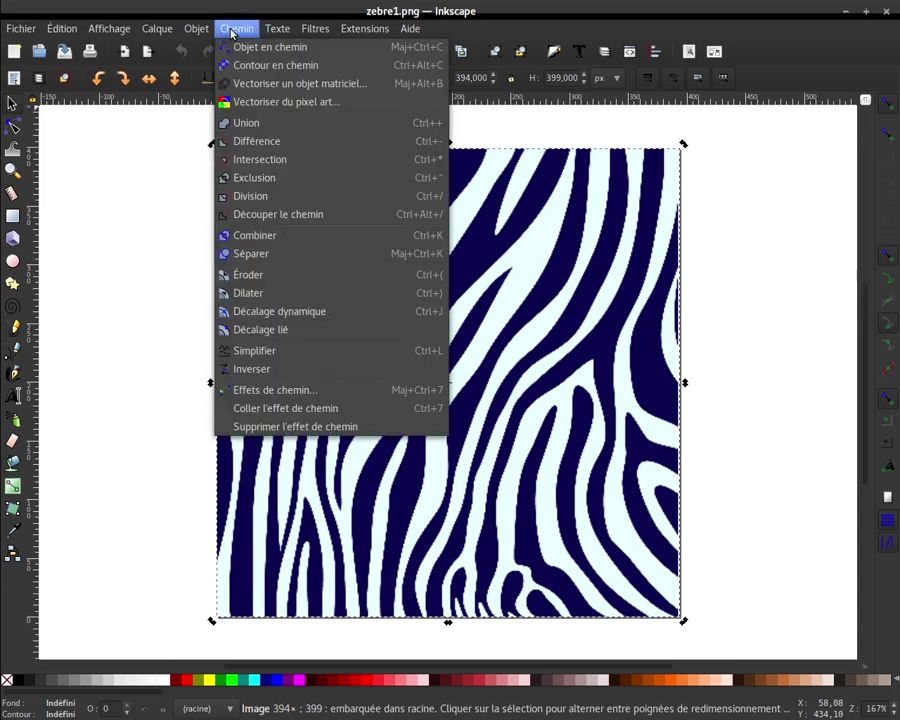
pyautogui.click(287, 88)
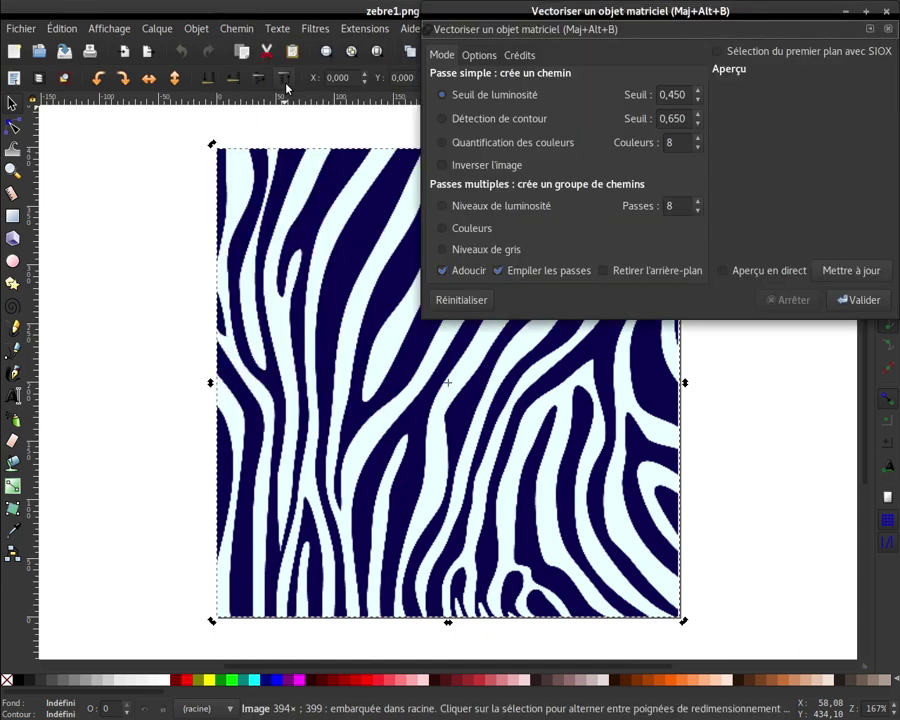
pyautogui.click(725, 271)
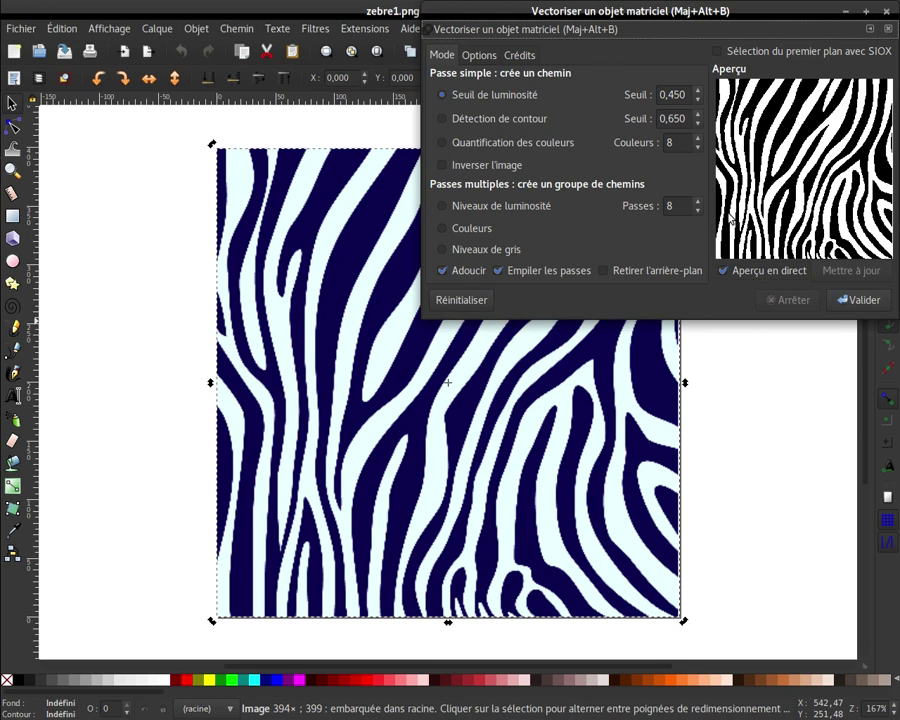
pyautogui.click(866, 300)
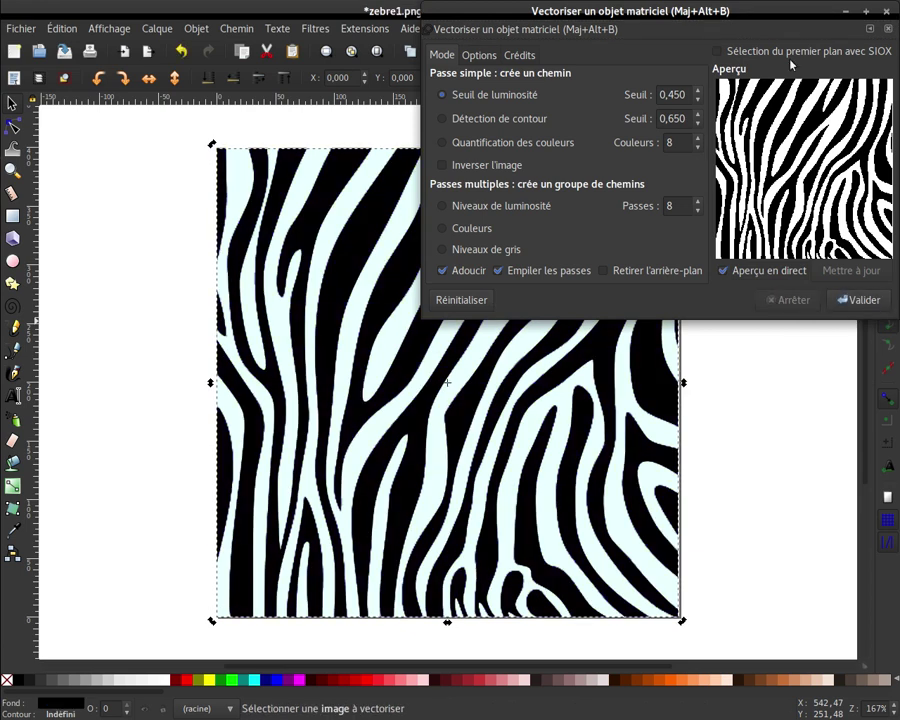
pyautogui.click(890, 31)
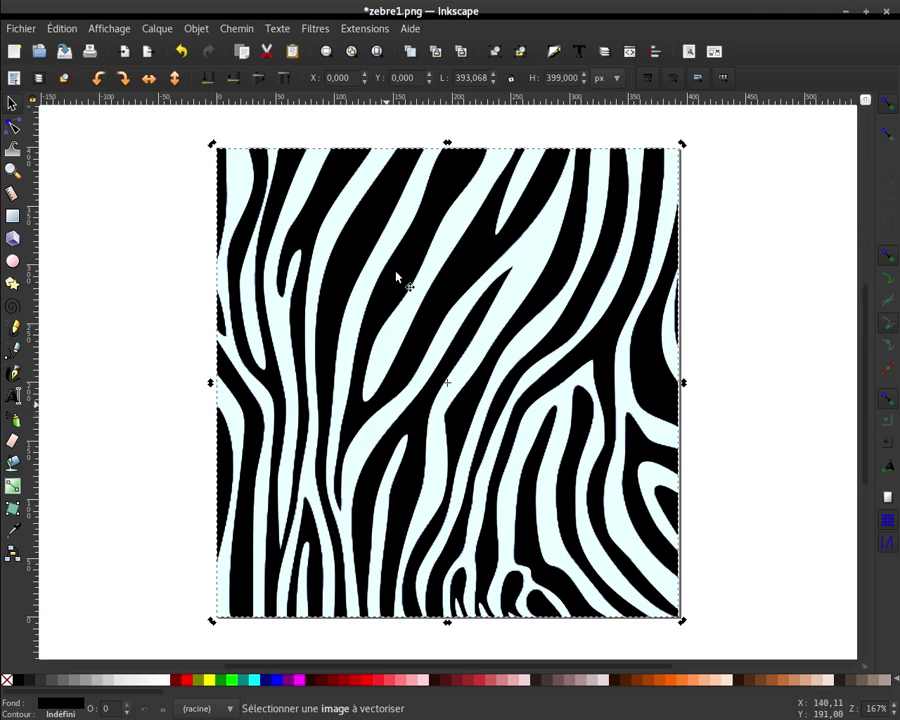
# Separate the black traced path from the blue bitmap, delete the bitmap, and move the path back onto the page
pyautogui.click(408, 443)
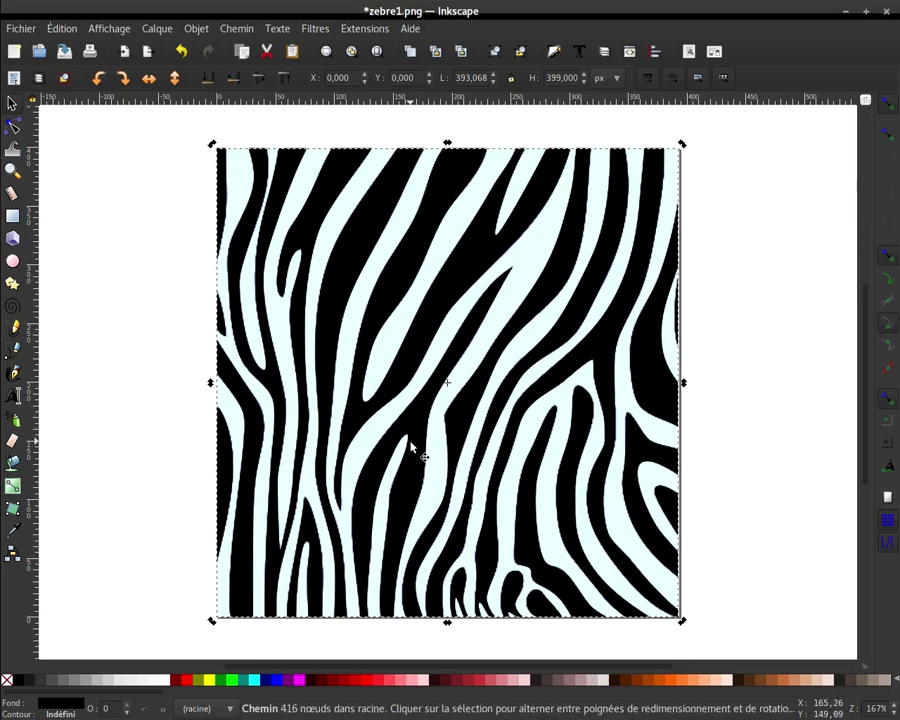
pyautogui.moveTo(412, 446)
pyautogui.mouseDown()
pyautogui.moveTo(542, 454)
pyautogui.moveTo(592, 440)
pyautogui.mouseUp()
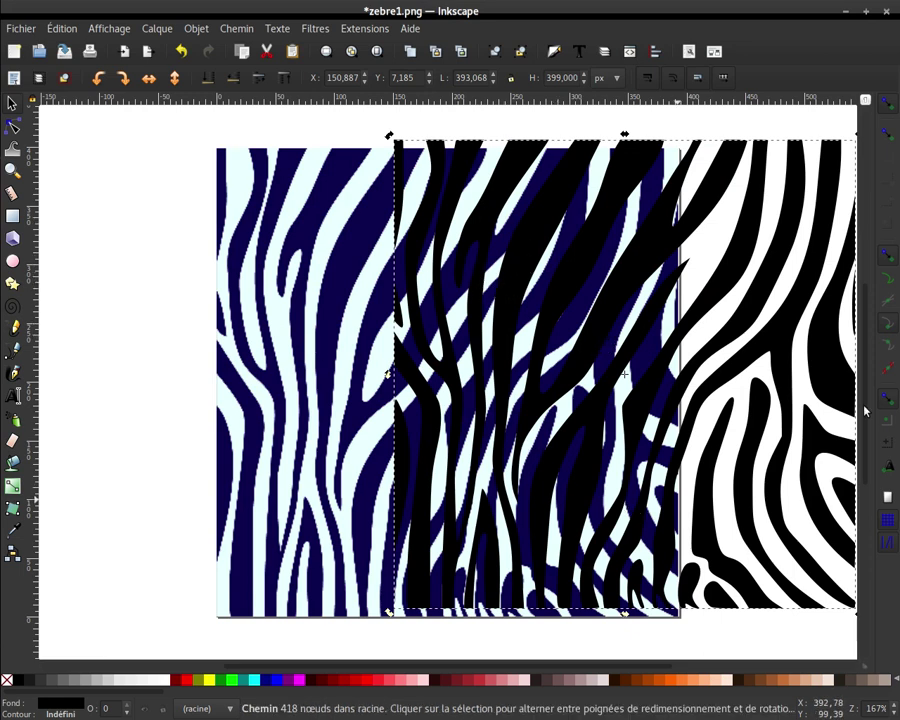
pyautogui.click(322, 345)
pyautogui.press('Delete')
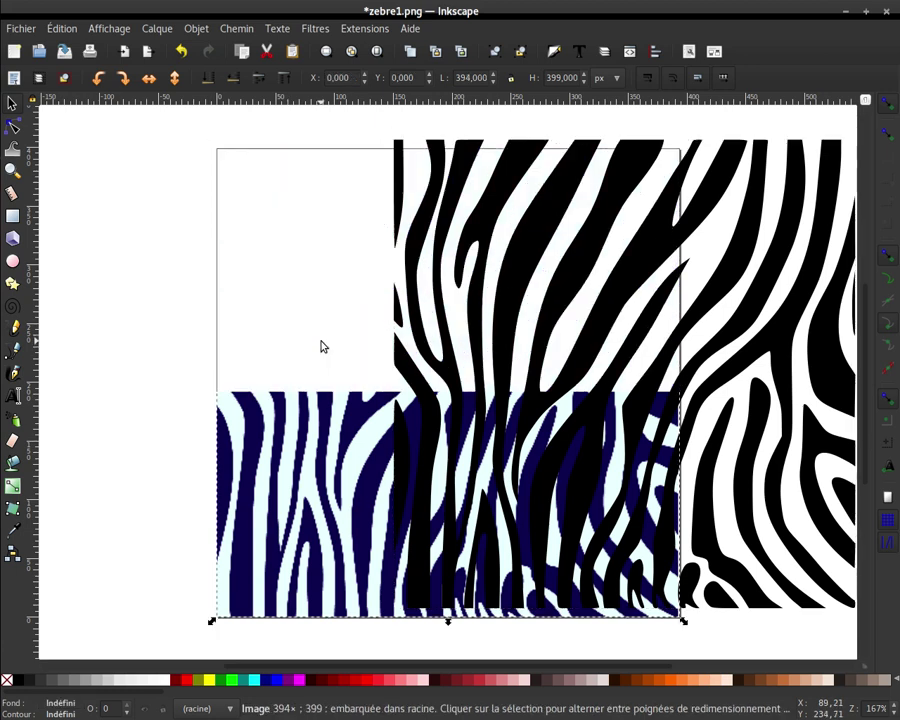
pyautogui.moveTo(506, 333); pyautogui.dragTo(330, 349)
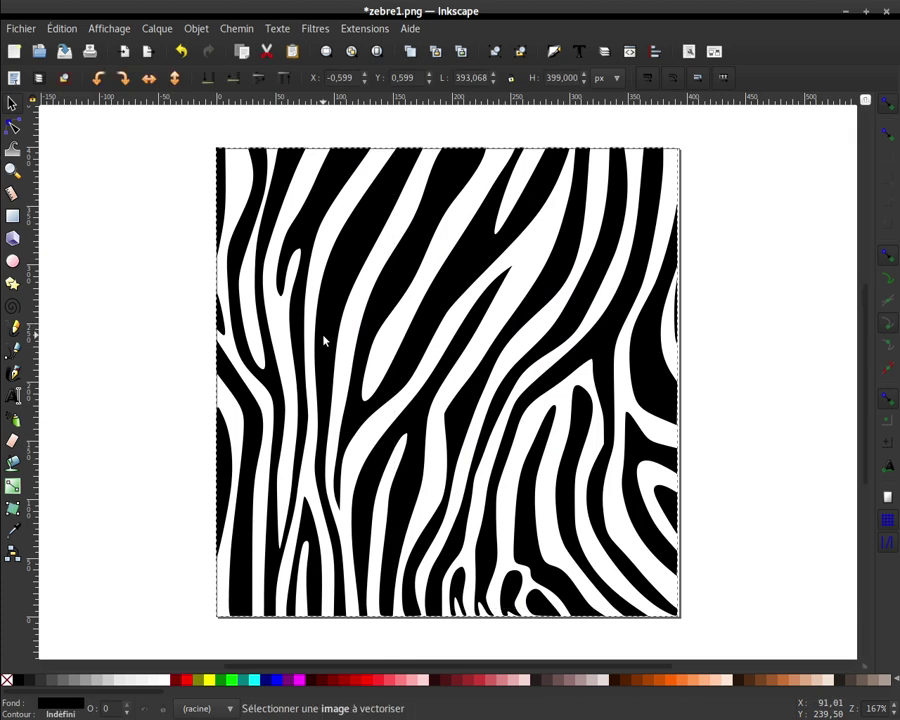
pyautogui.moveTo(325, 336); pyautogui.dragTo(326, 336)
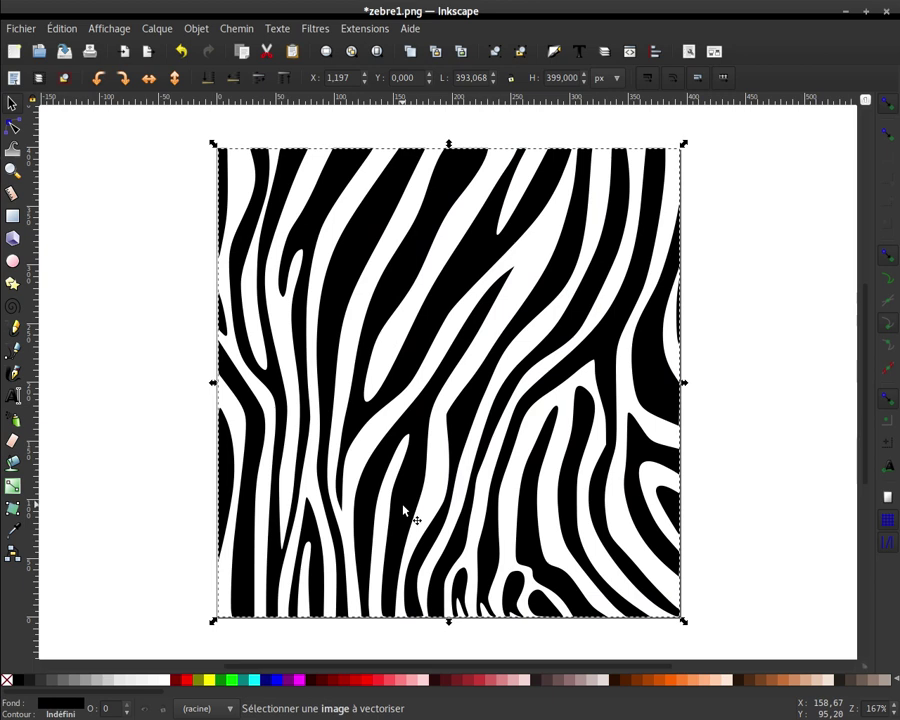
# Save the traced drawing as the Inkscape SVG file zebre1.svg in the Bureau folder, and quit Inkscape
pyautogui.click(22, 29)
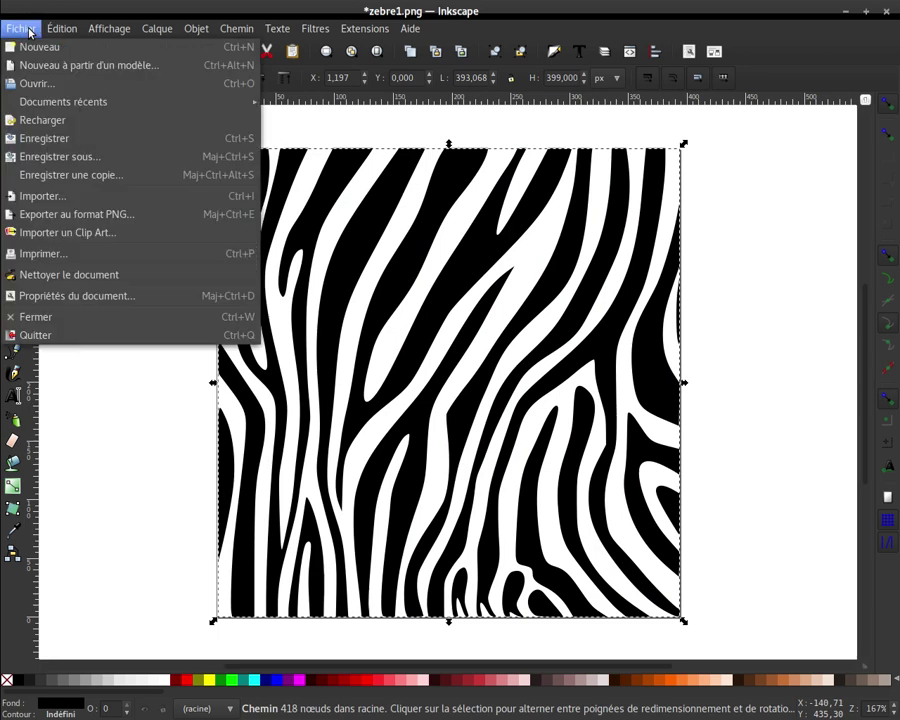
pyautogui.click(64, 157)
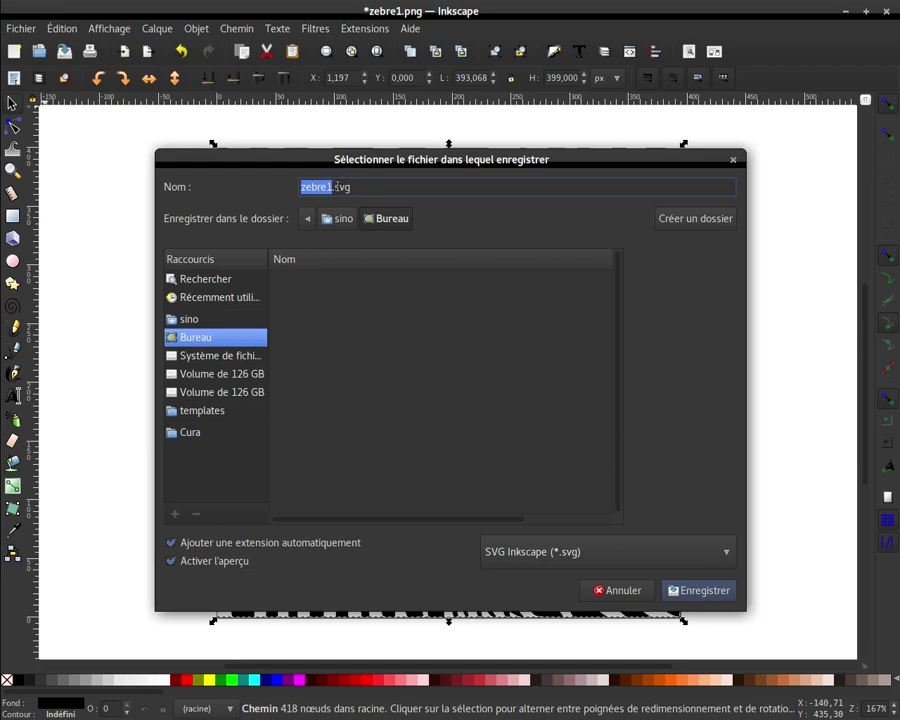
pyautogui.click(724, 594)
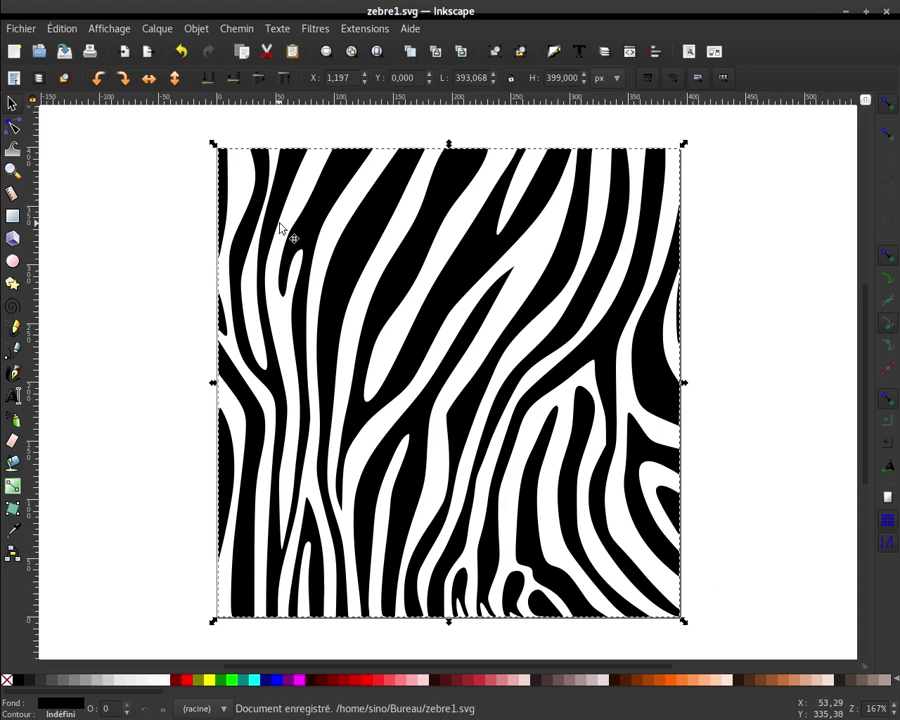
pyautogui.click(20, 28)
pyautogui.click(316, 27)
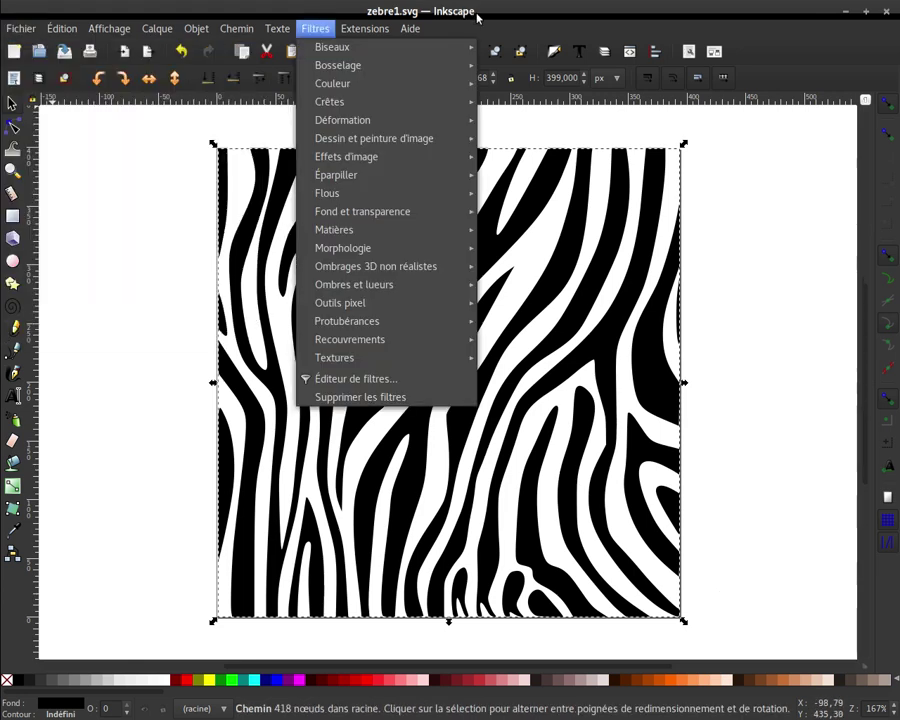
pyautogui.moveTo(20, 28)
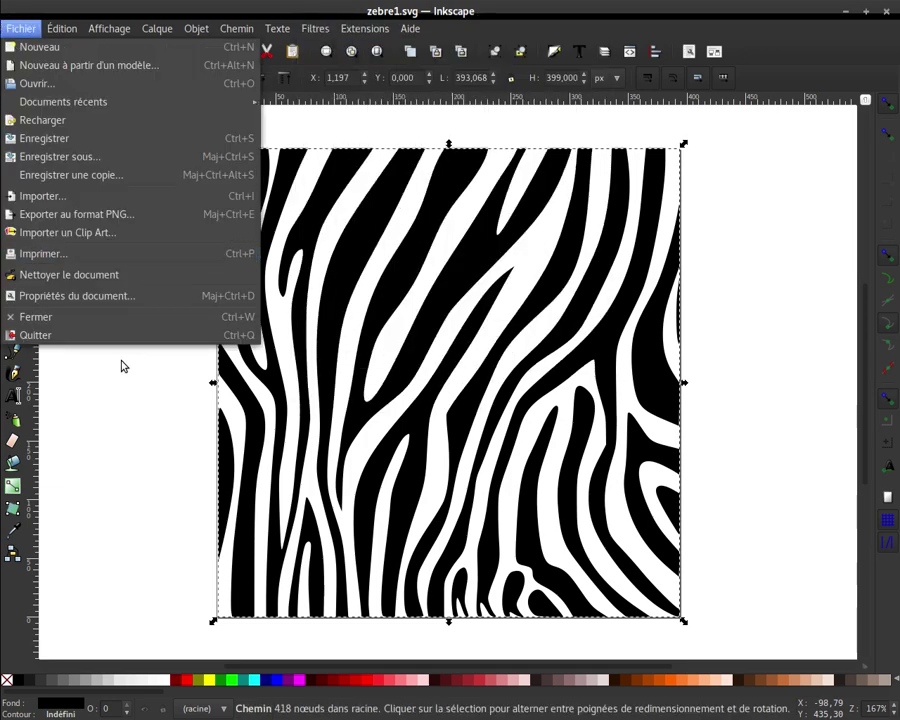
pyautogui.click(74, 337)
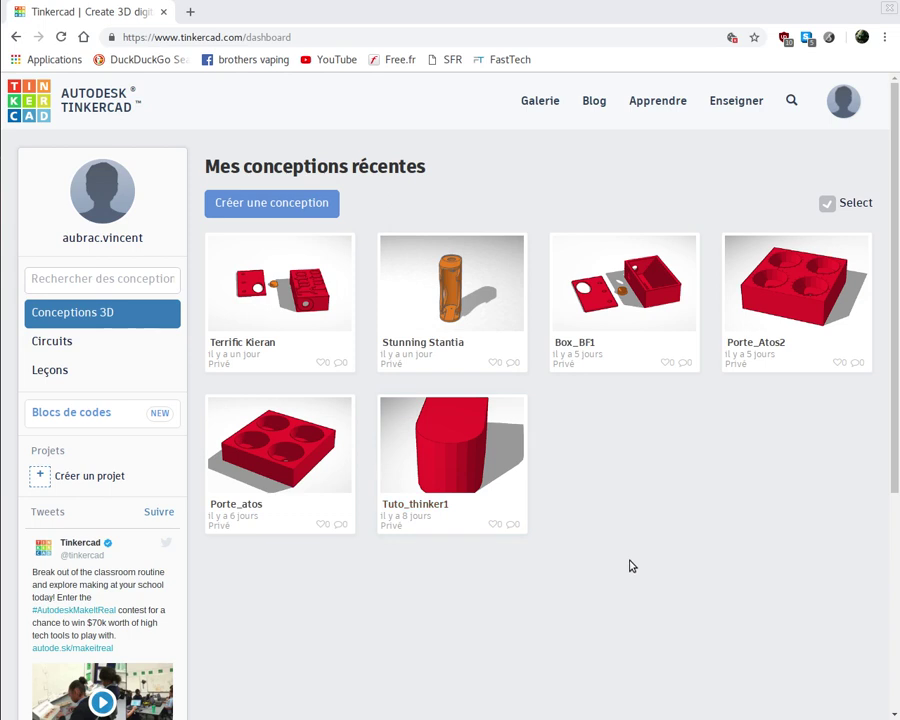
# Create a new 3D design from the Tinkercad dashboard
pyautogui.moveTo(240, 243)
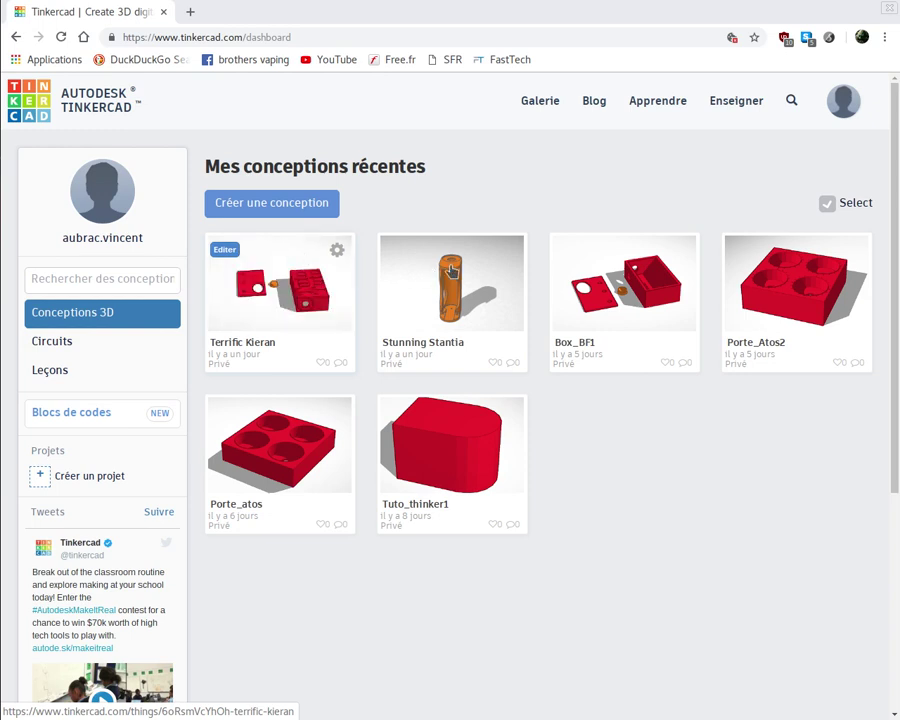
pyautogui.moveTo(452, 271)
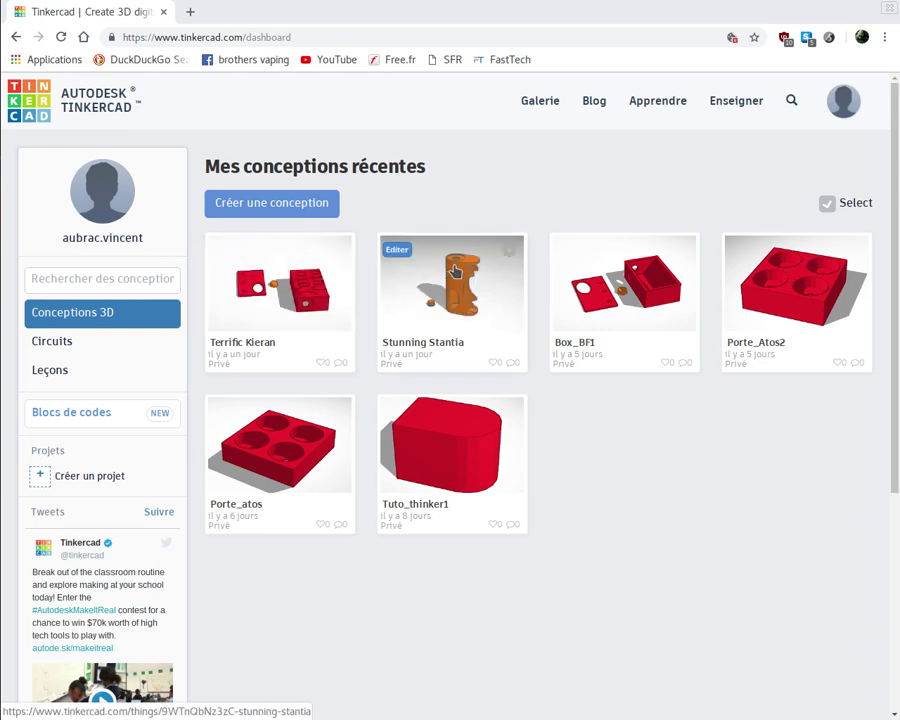
pyautogui.click(244, 204)
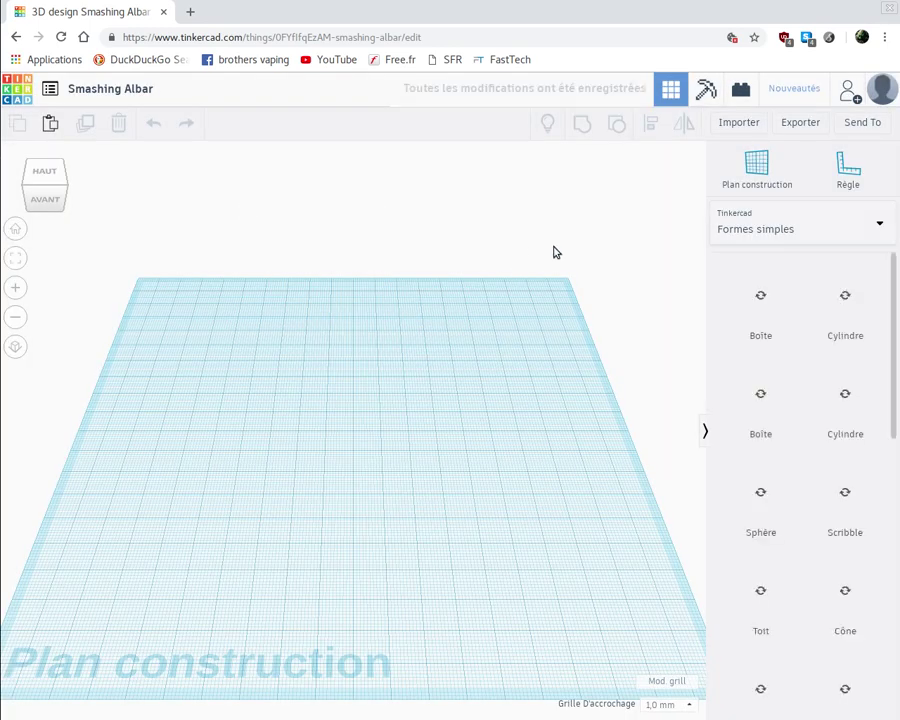
# Place a ruler with its origin at the centre of the workplane, and switch to the top view
pyautogui.click(853, 178)
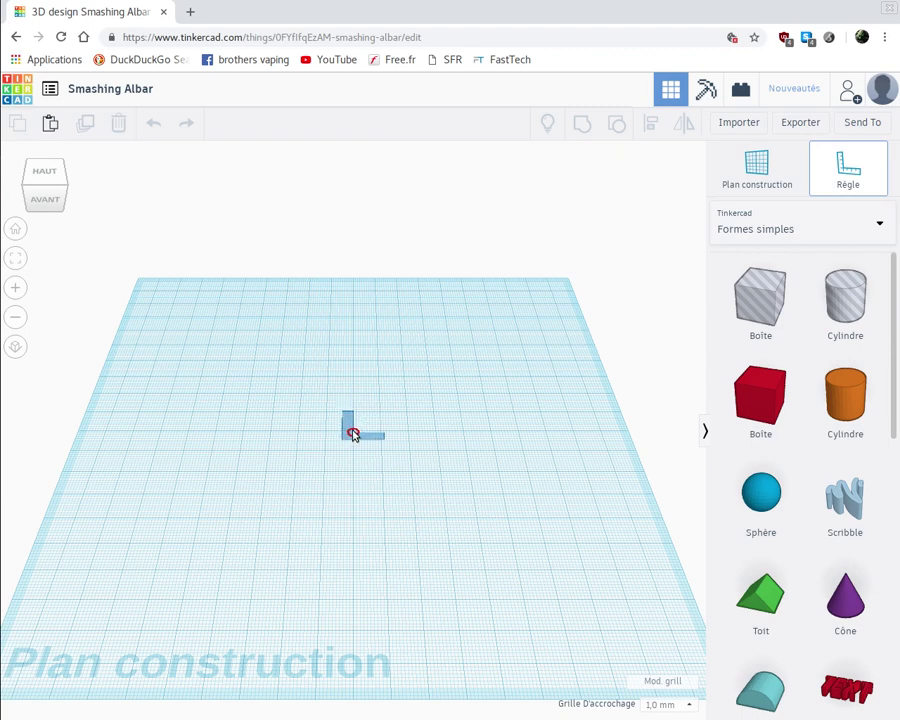
pyautogui.click(352, 430)
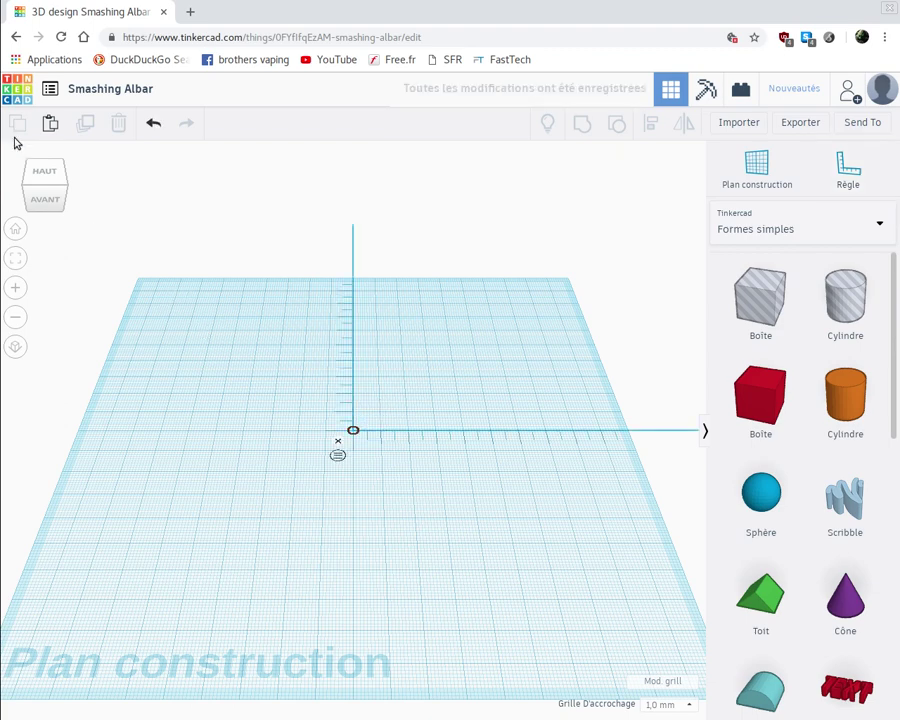
pyautogui.click(34, 176)
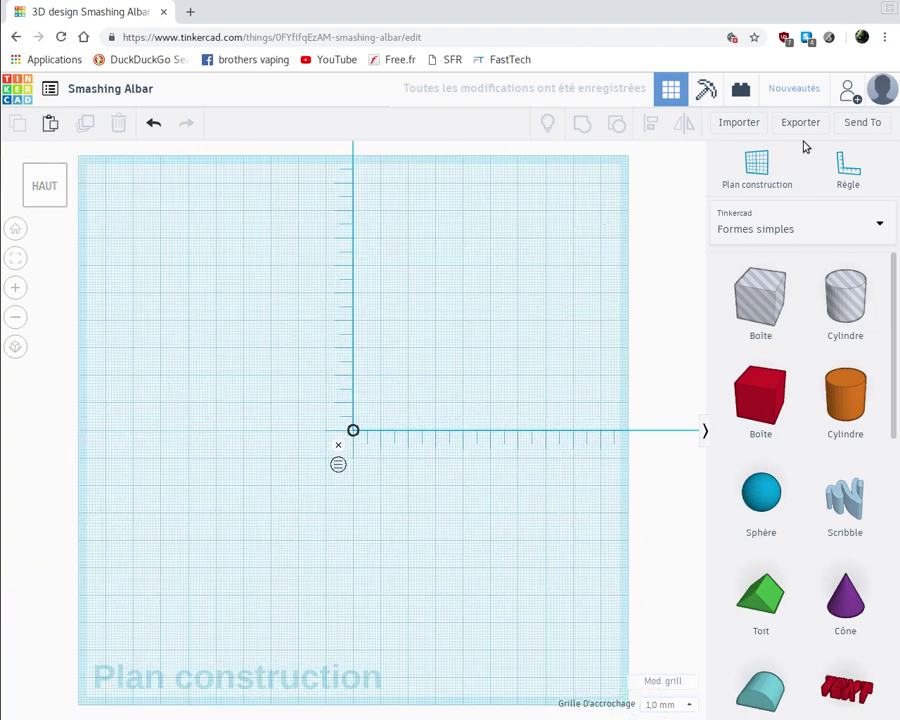
# Choose zebre1.svg from the Bureau folder as the shape file to import into the design
pyautogui.click(737, 122)
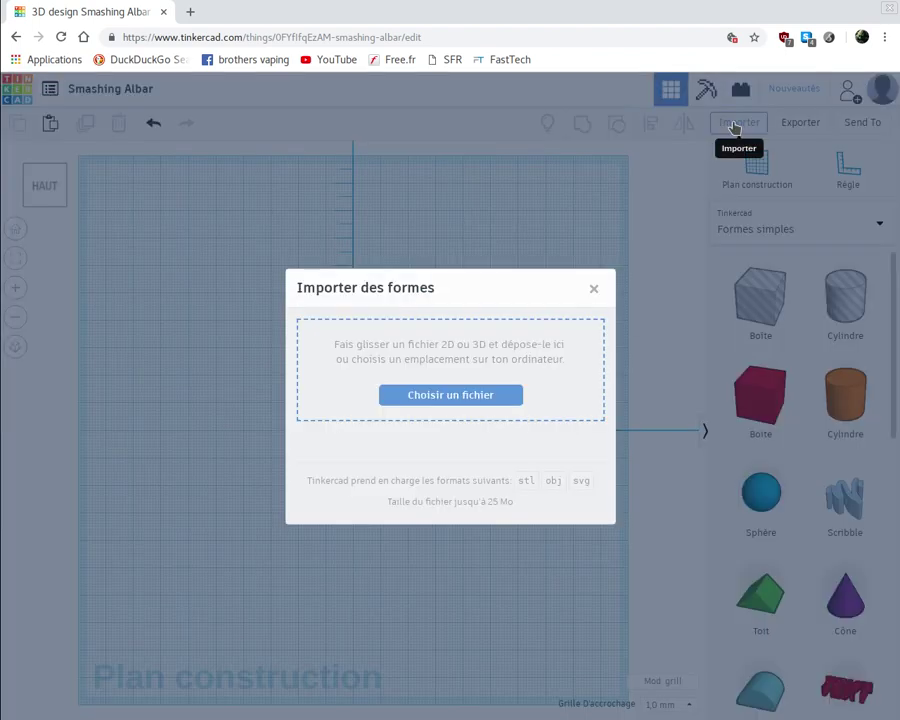
pyautogui.click(459, 403)
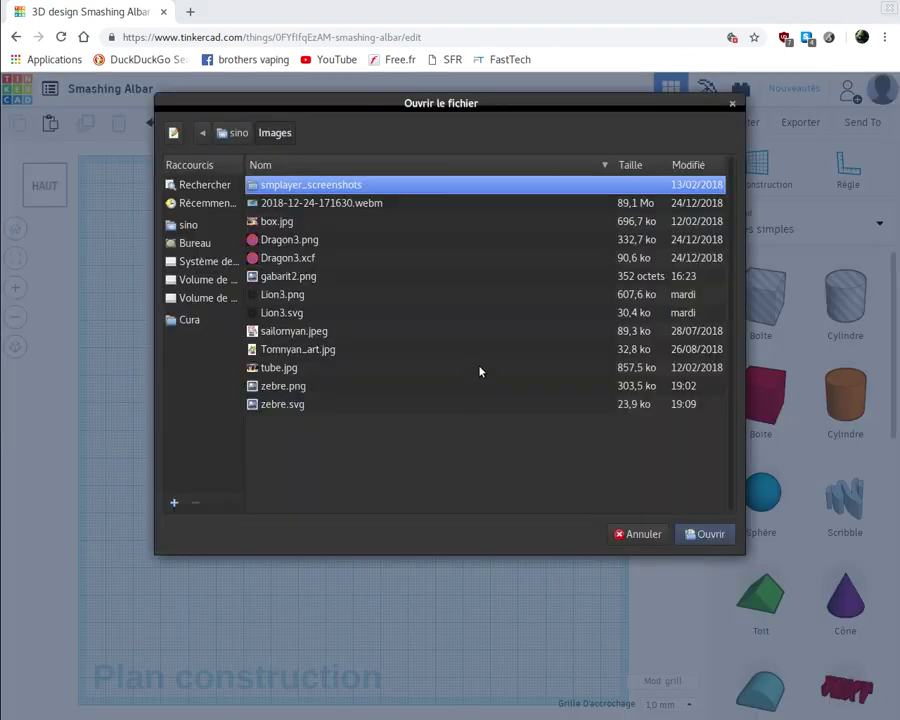
pyautogui.click(178, 244)
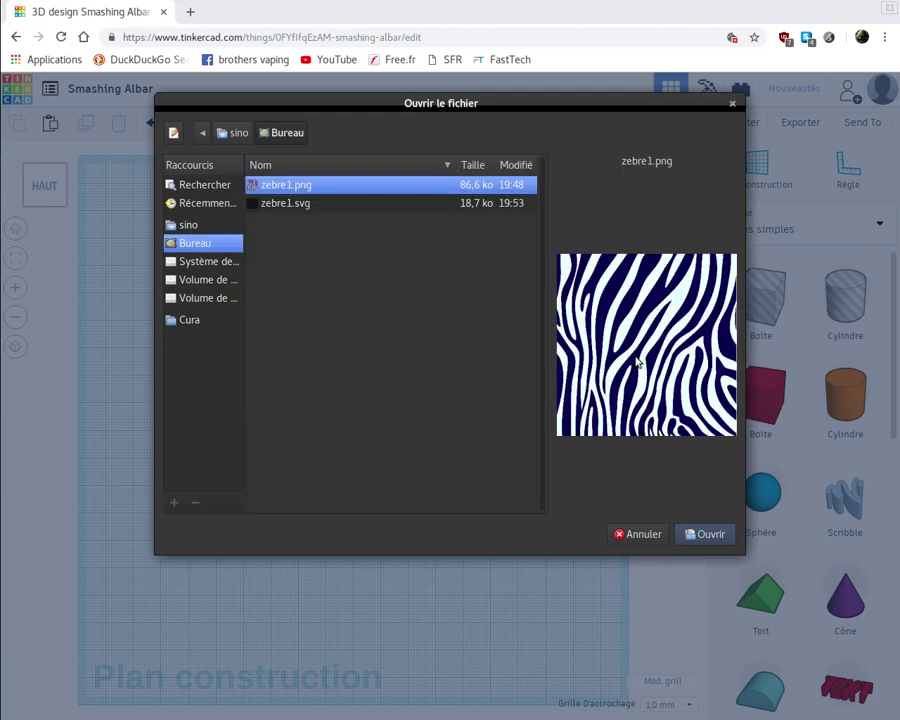
pyautogui.click(274, 203)
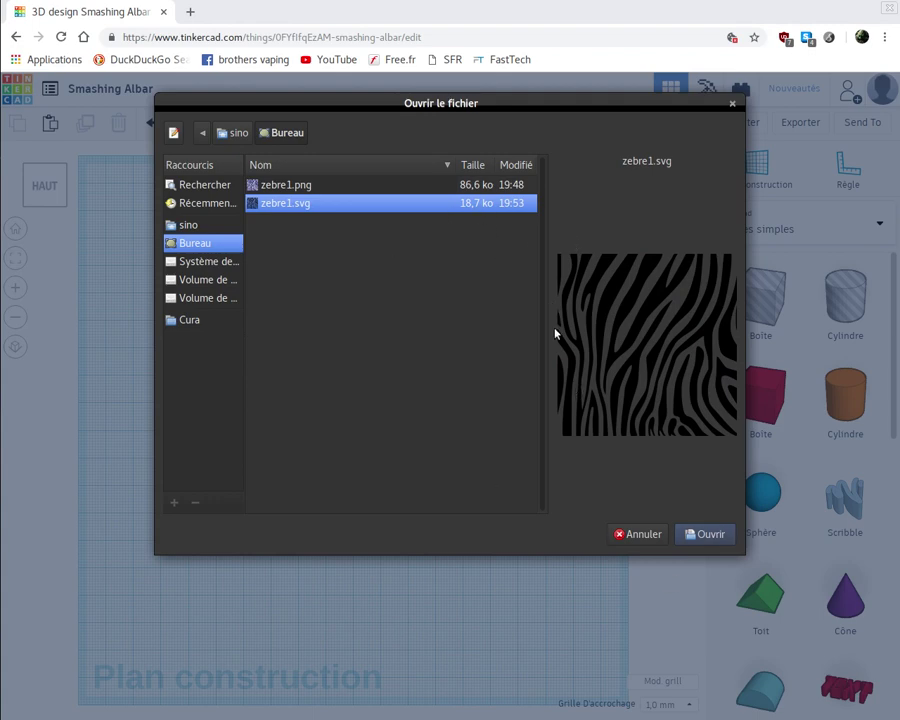
pyautogui.click(700, 536)
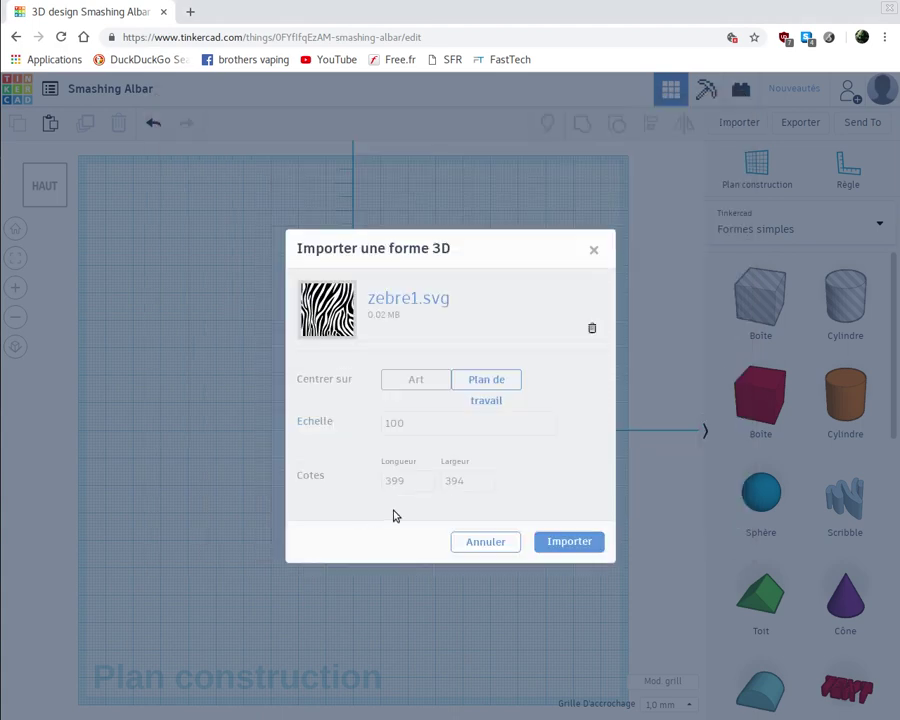
# Set the scale of zebre1.svg to 10 and import it into the design
pyautogui.click(399, 423)
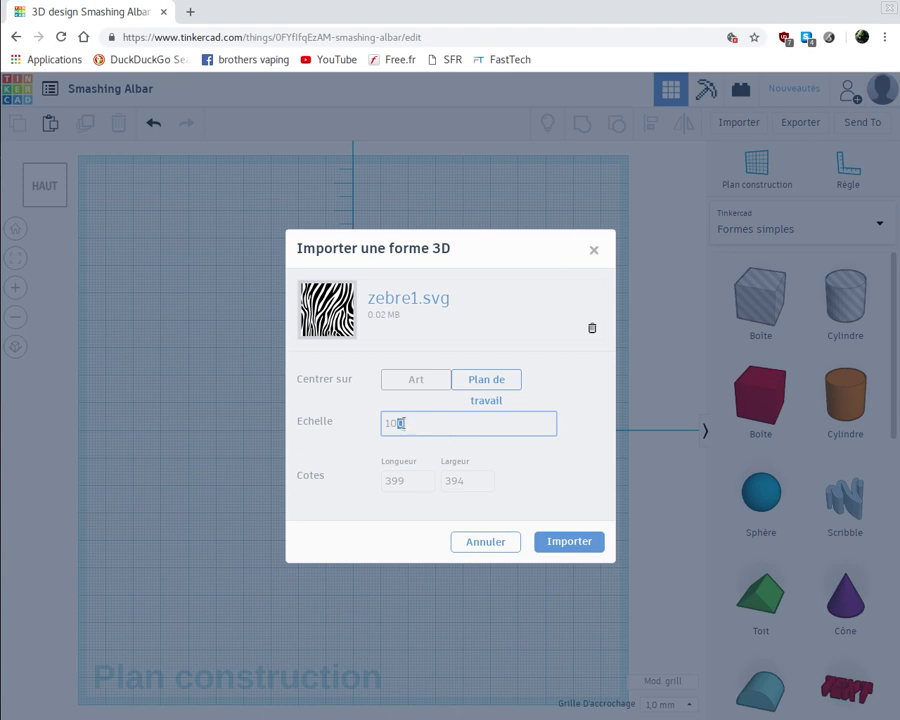
pyautogui.click(520, 453)
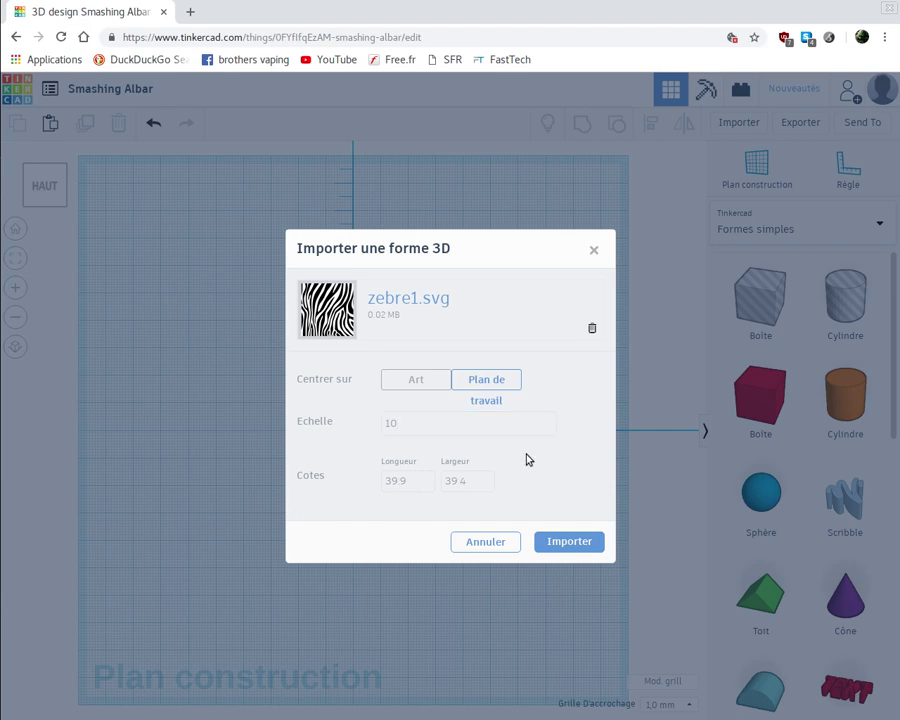
pyautogui.click(551, 544)
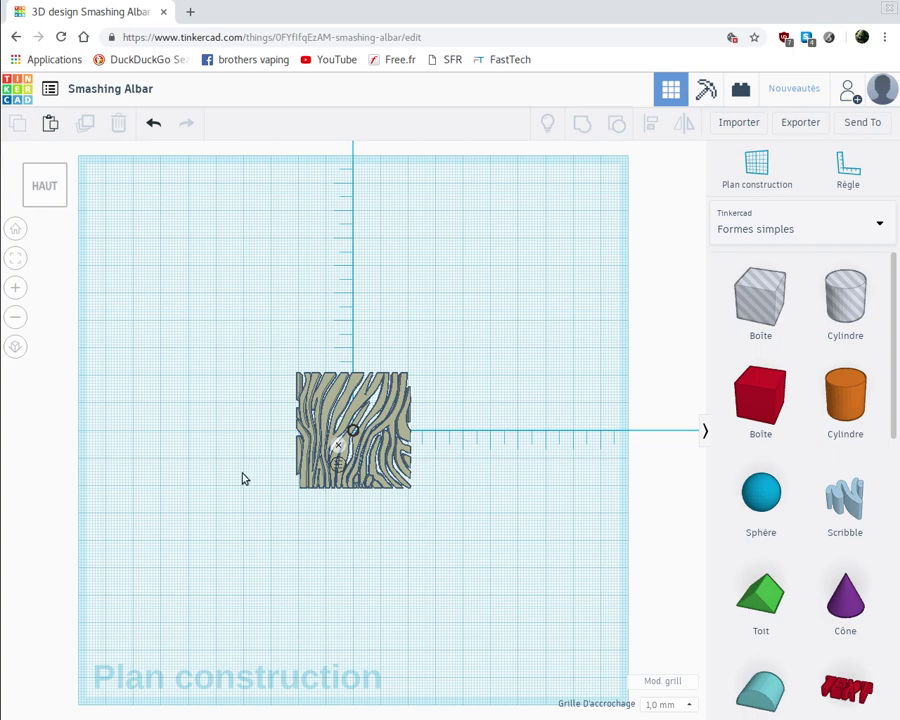
# Move the imported zebra shape off the ruler's origin to about -59 mm in X and -34 mm in Y
pyautogui.moveTo(401, 473); pyautogui.dragTo(290, 512)
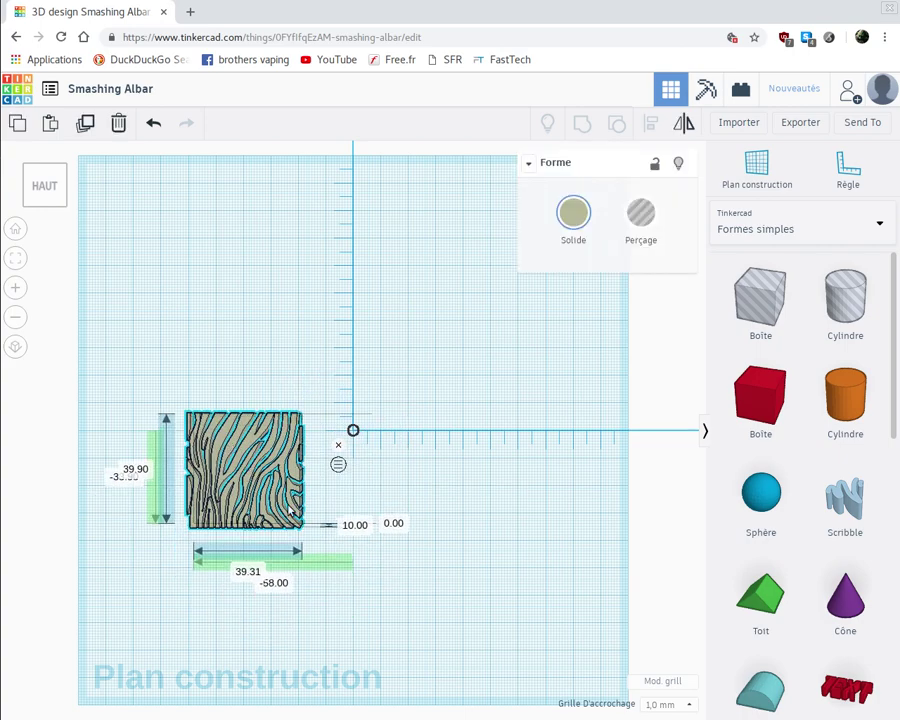
pyautogui.moveTo(386, 589); pyautogui.dragTo(390, 560, button='right')
pyautogui.click(356, 524)
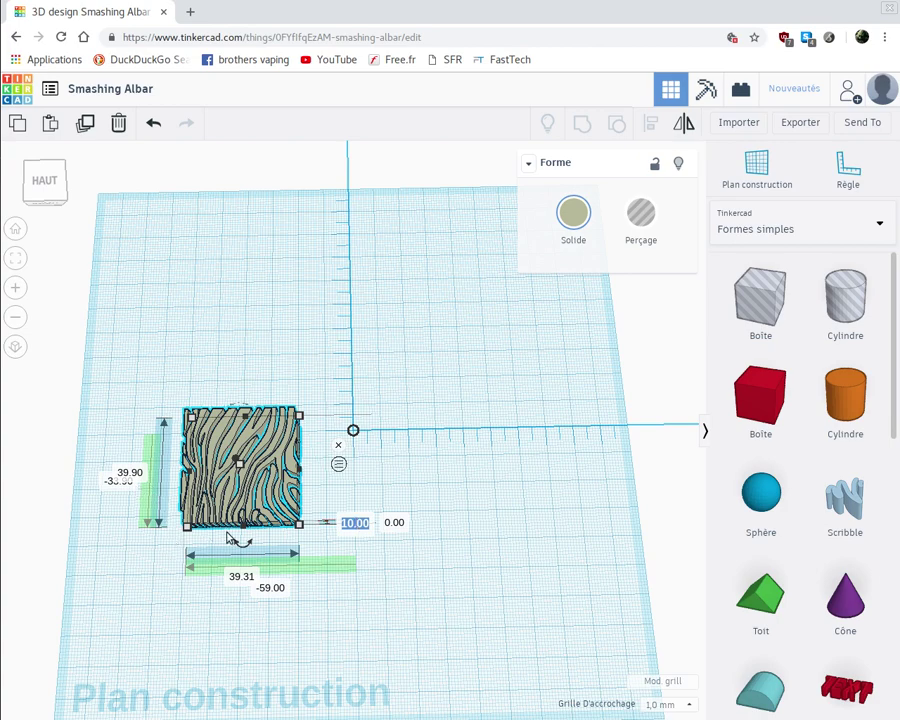
# Place a solid box at the ruler's origin and set its length along X to 40 mm
pyautogui.moveTo(760, 395); pyautogui.dragTo(388, 454)
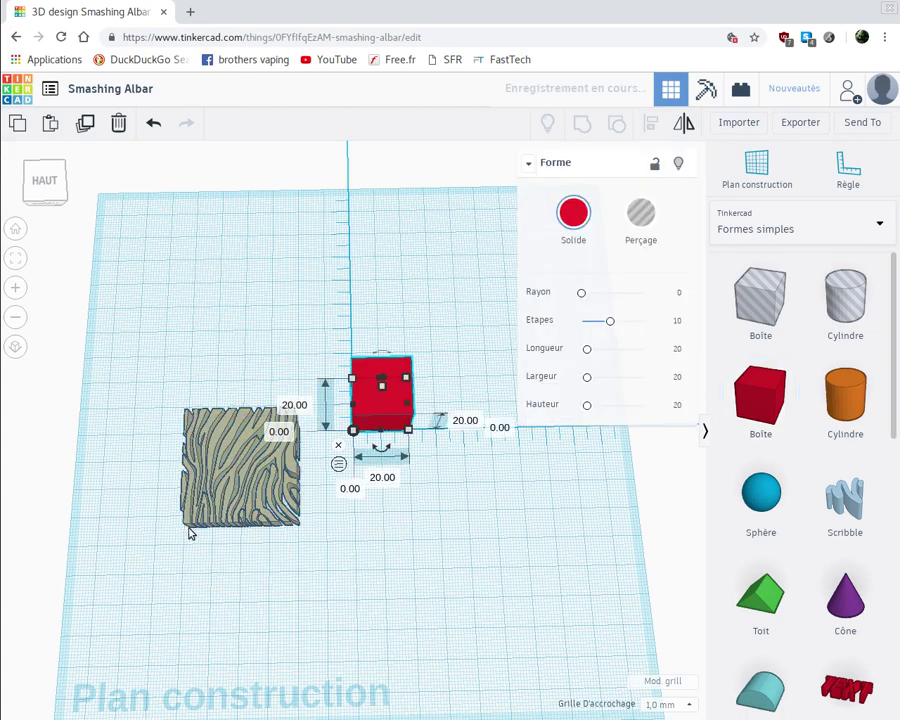
pyautogui.click(380, 478)
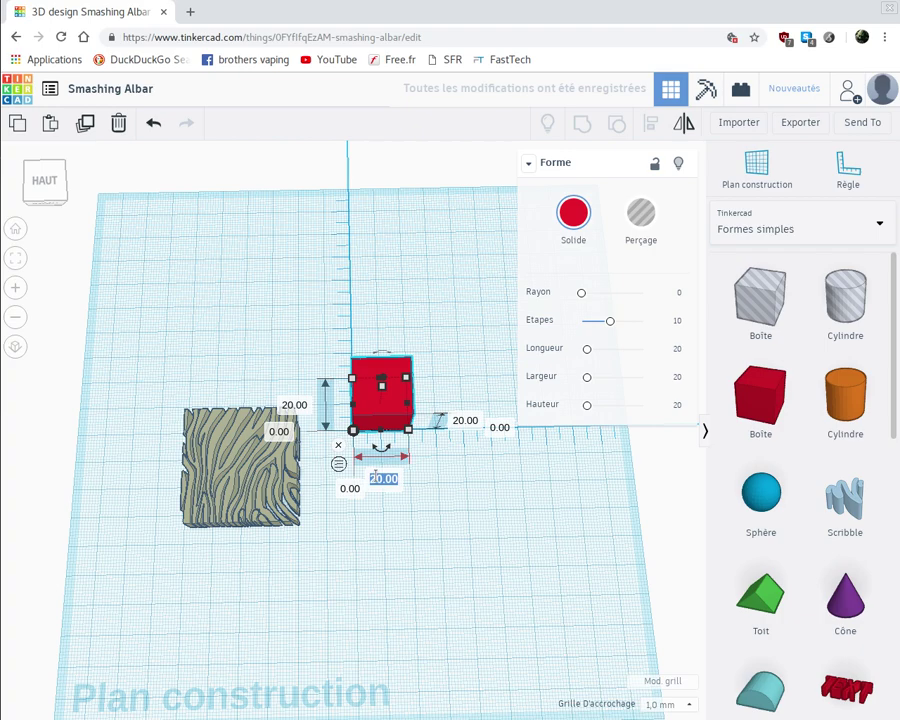
pyautogui.write('4')
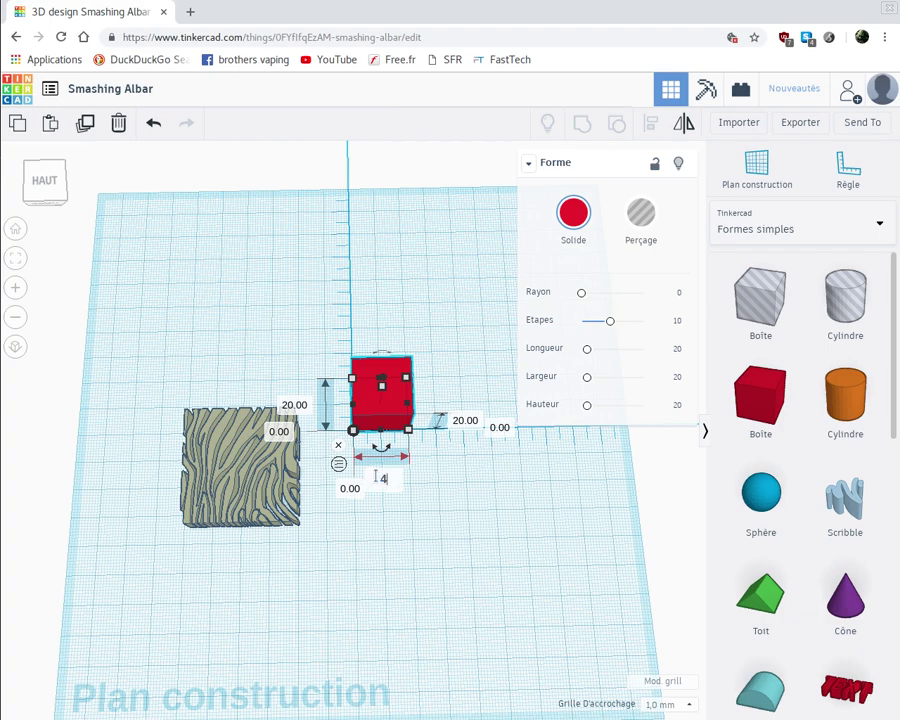
pyautogui.write('0')
pyautogui.press('Return')
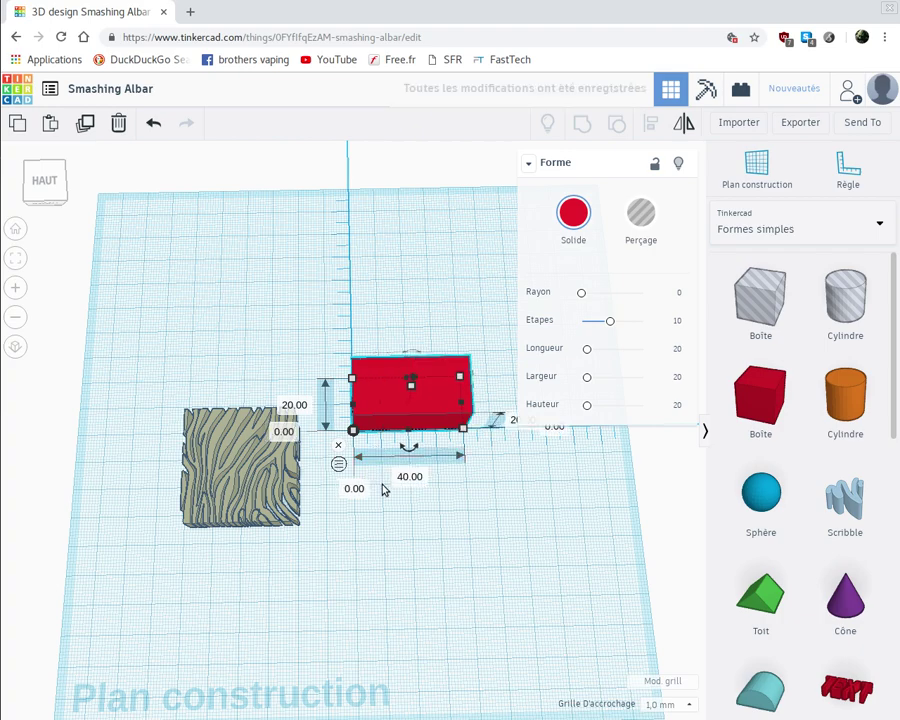
pyautogui.click(510, 452)
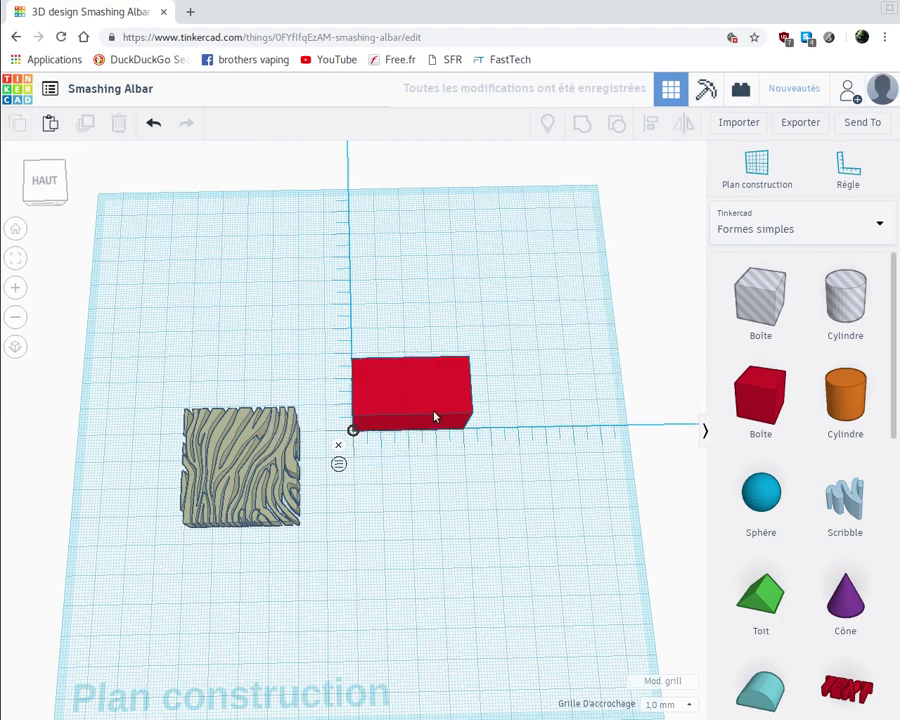
# Set the red box's height to 60 mm and check its dimensions from above
pyautogui.click(434, 417)
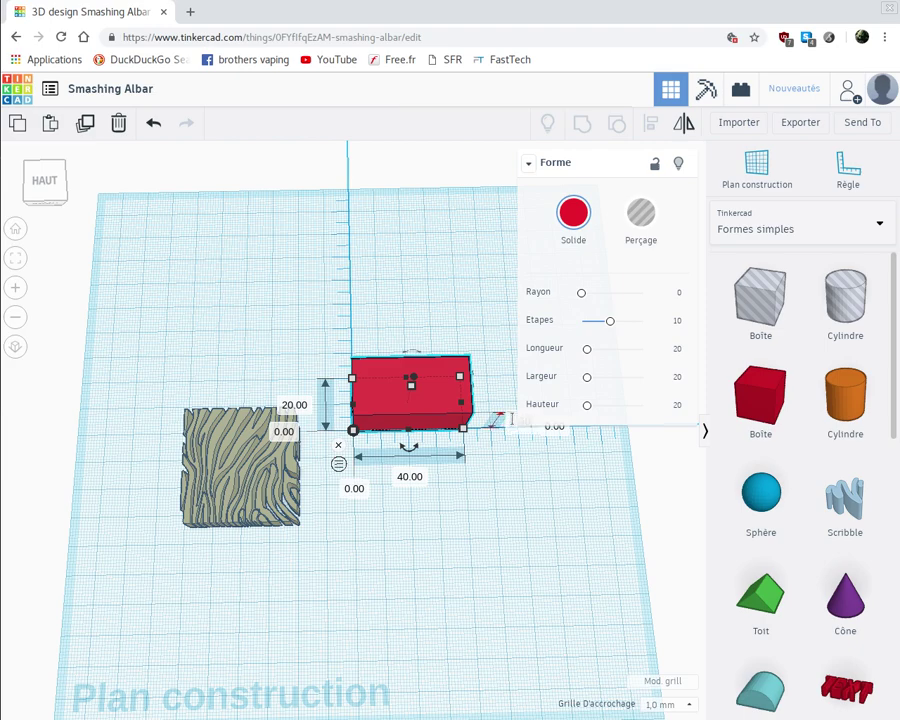
pyautogui.press('Return')
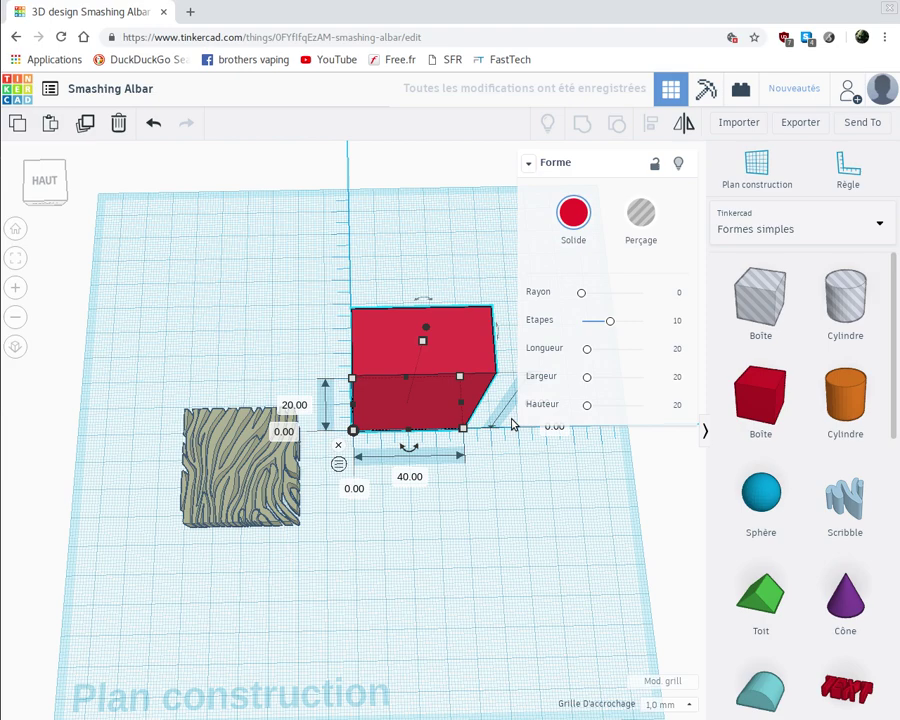
pyautogui.click(512, 526)
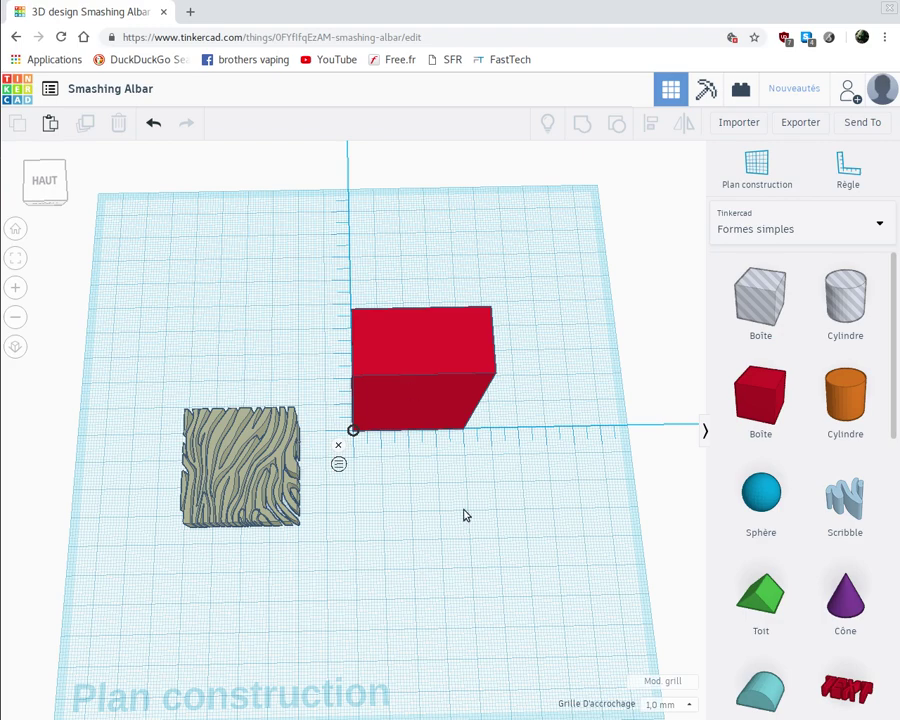
pyautogui.moveTo(434, 516); pyautogui.dragTo(432, 555, button='right')
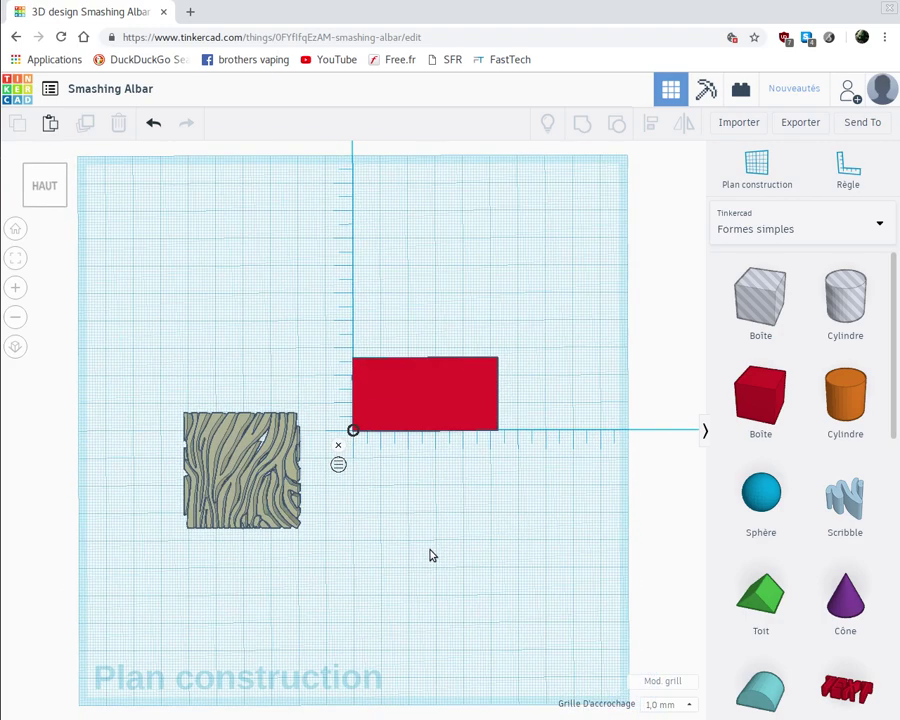
pyautogui.click(402, 387)
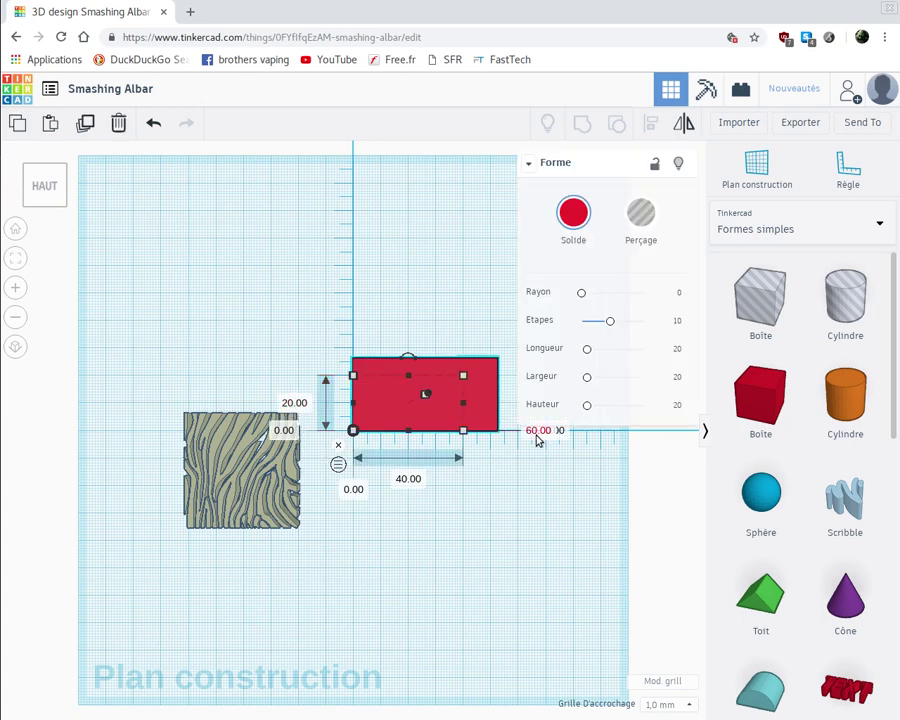
pyautogui.click(456, 529)
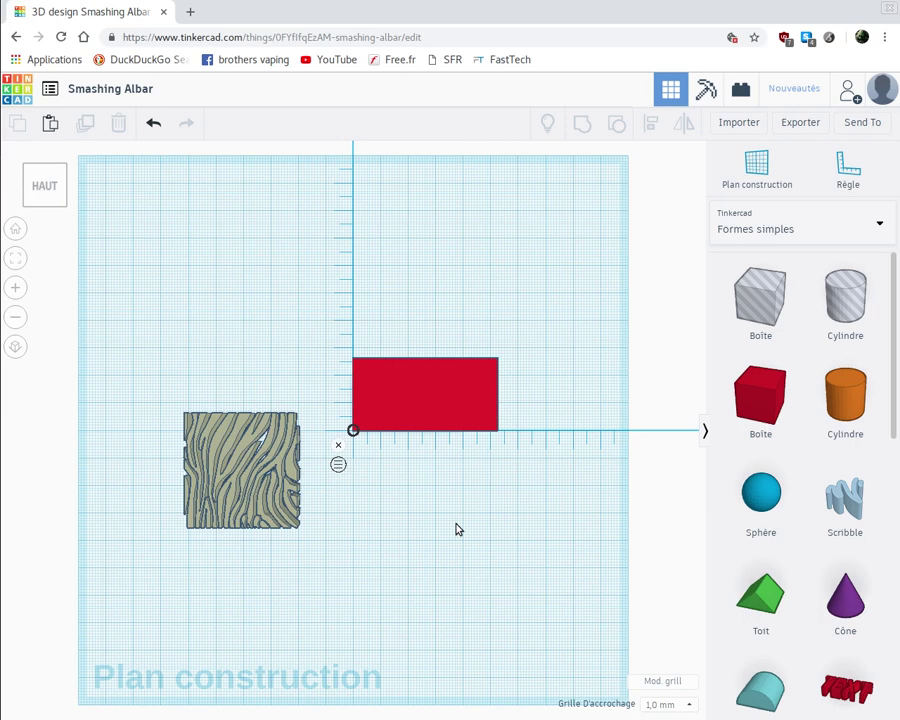
# Duplicate the red box and move one of the two to about -72 mm in X and 34 mm in Y from the ruler's origin
pyautogui.click(451, 395)
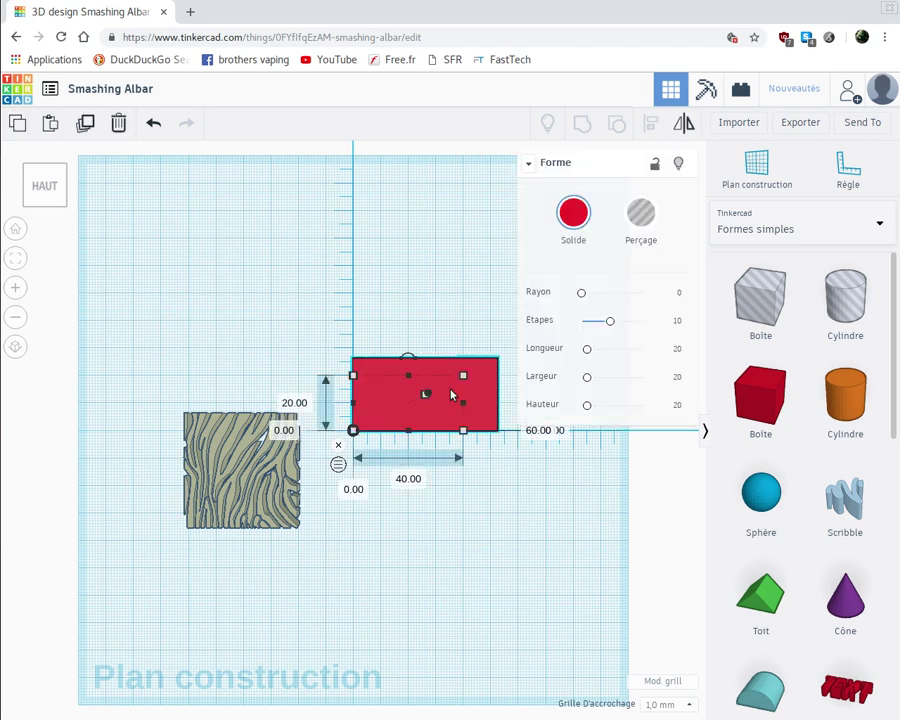
pyautogui.moveTo(451, 395); pyautogui.dragTo(533, 395)
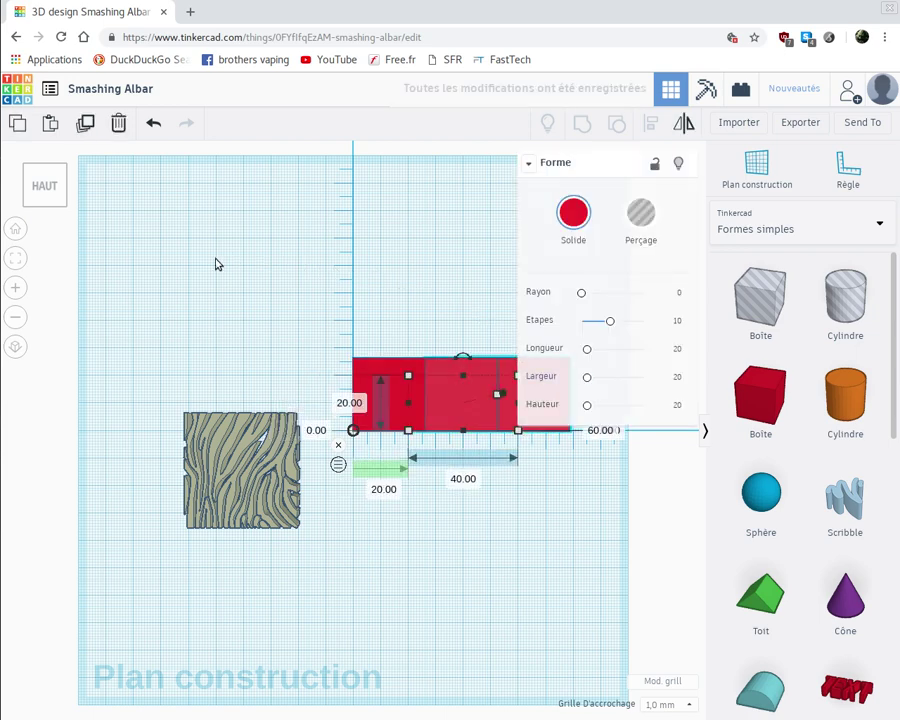
pyautogui.click(529, 164)
pyautogui.moveTo(540, 381); pyautogui.dragTo(207, 262)
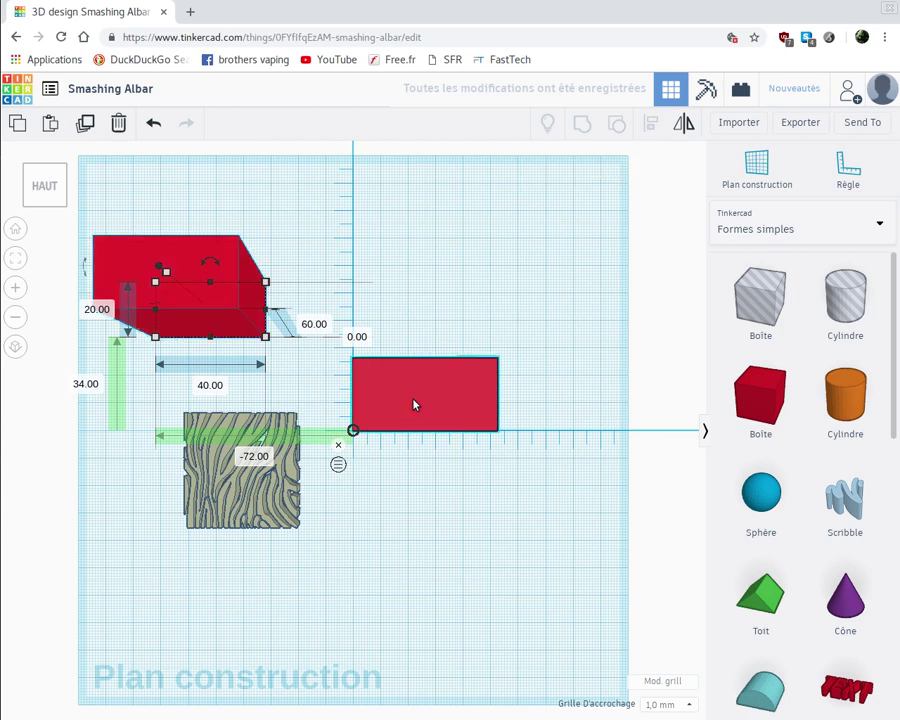
# Place a hole box in front of the red box at the ruler and set its Y dimension to 19 mm
pyautogui.click(415, 404)
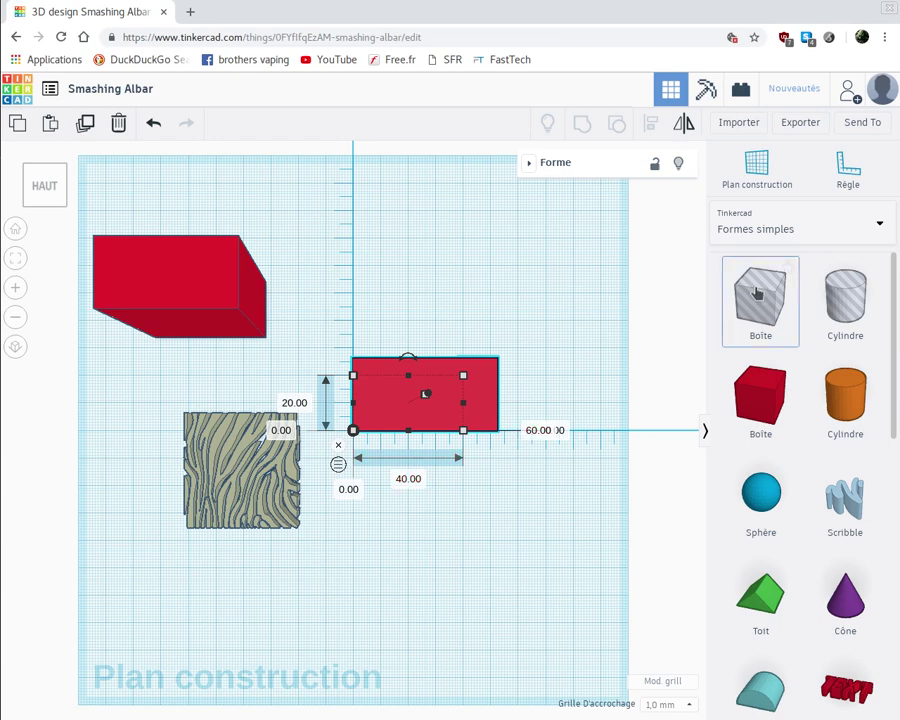
pyautogui.moveTo(757, 293); pyautogui.dragTo(388, 522)
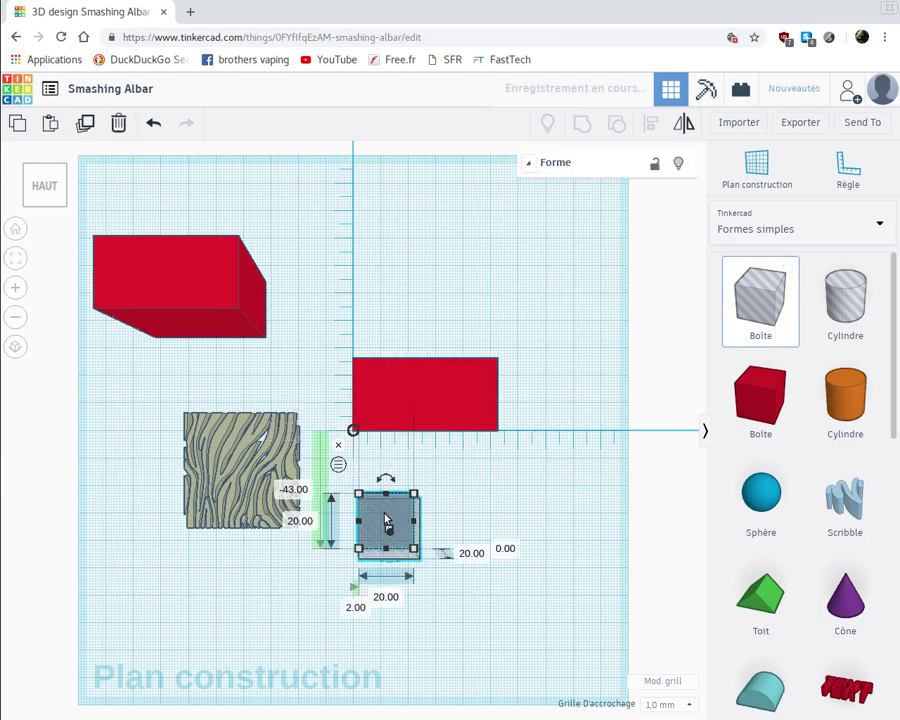
pyautogui.click(395, 408)
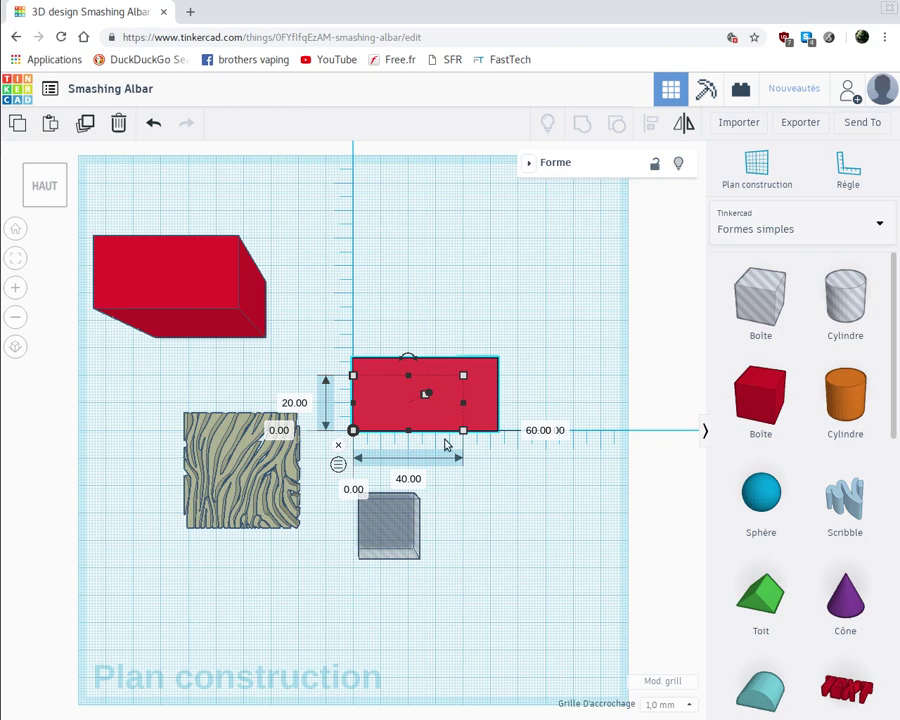
pyautogui.click(383, 545)
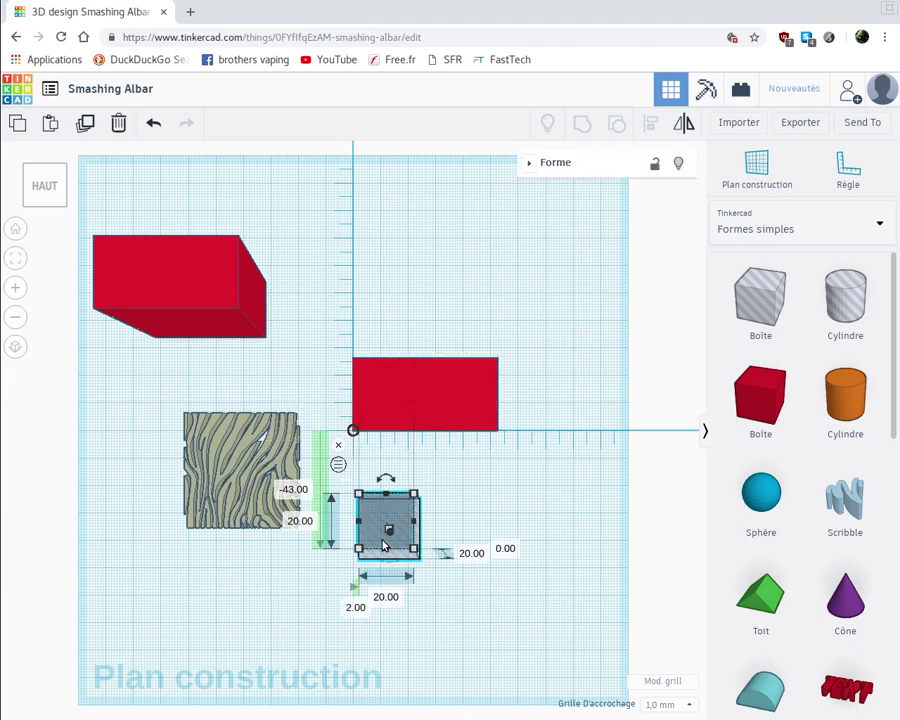
pyautogui.click(304, 528)
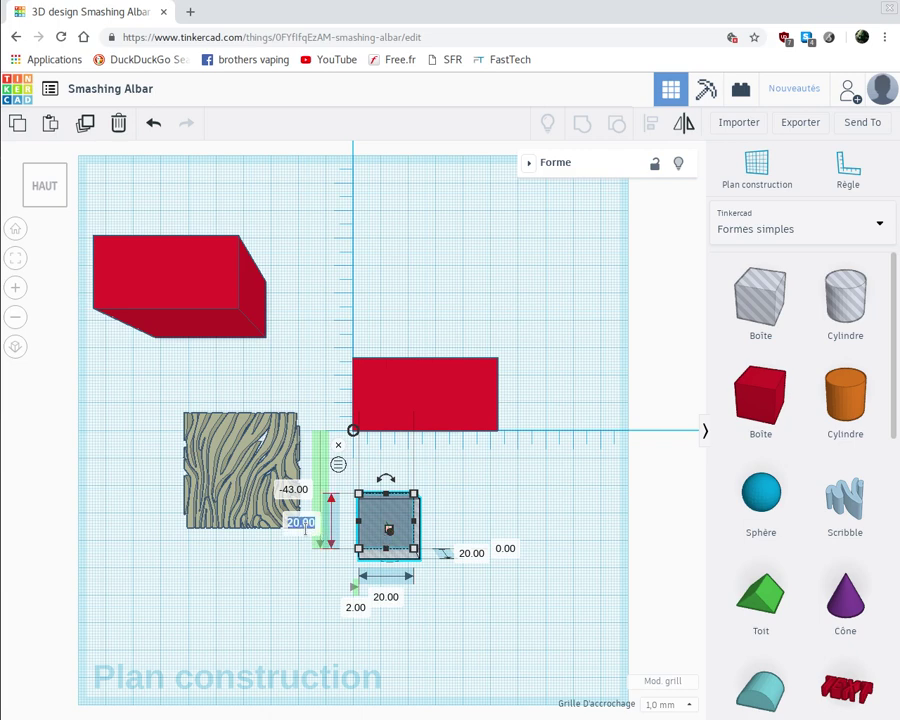
pyautogui.write('19')
pyautogui.press('Return')
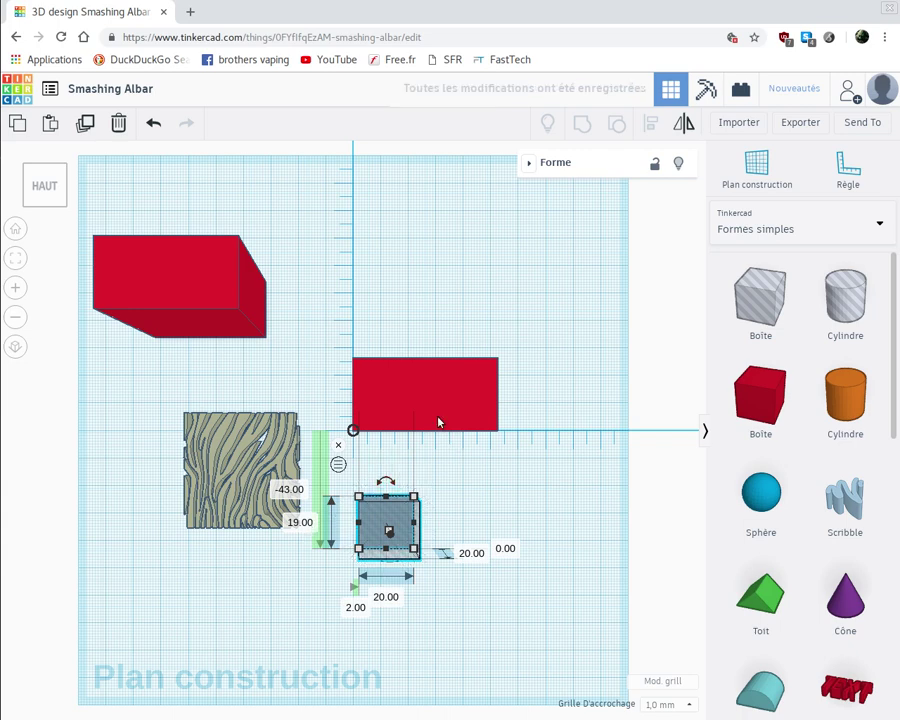
# Set the hole box's X dimension to 39 mm, using the red box's dimensions as reference
pyautogui.click(438, 422)
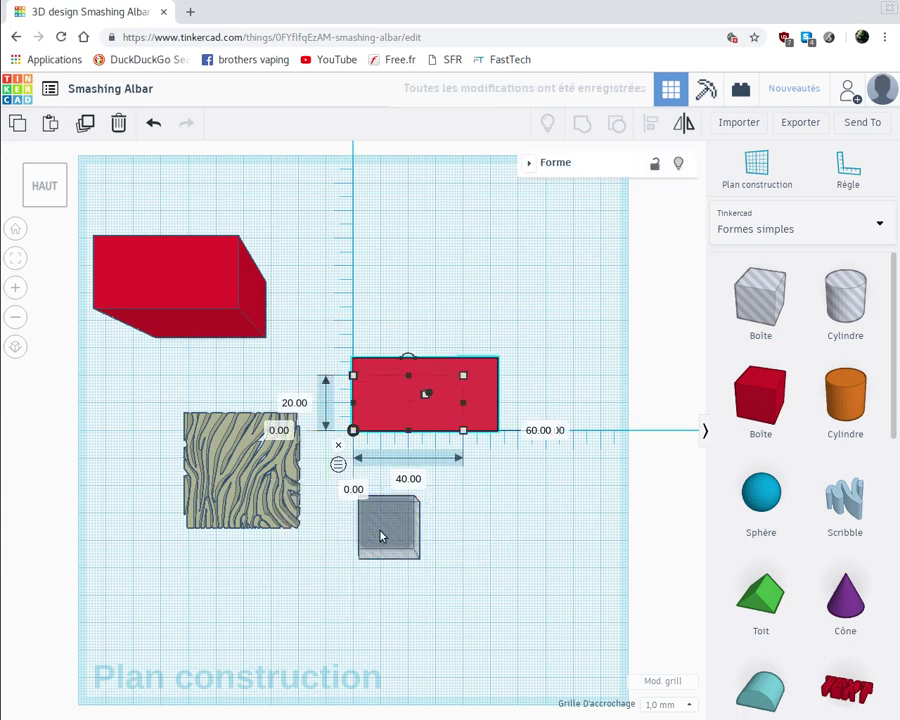
pyautogui.click(374, 598)
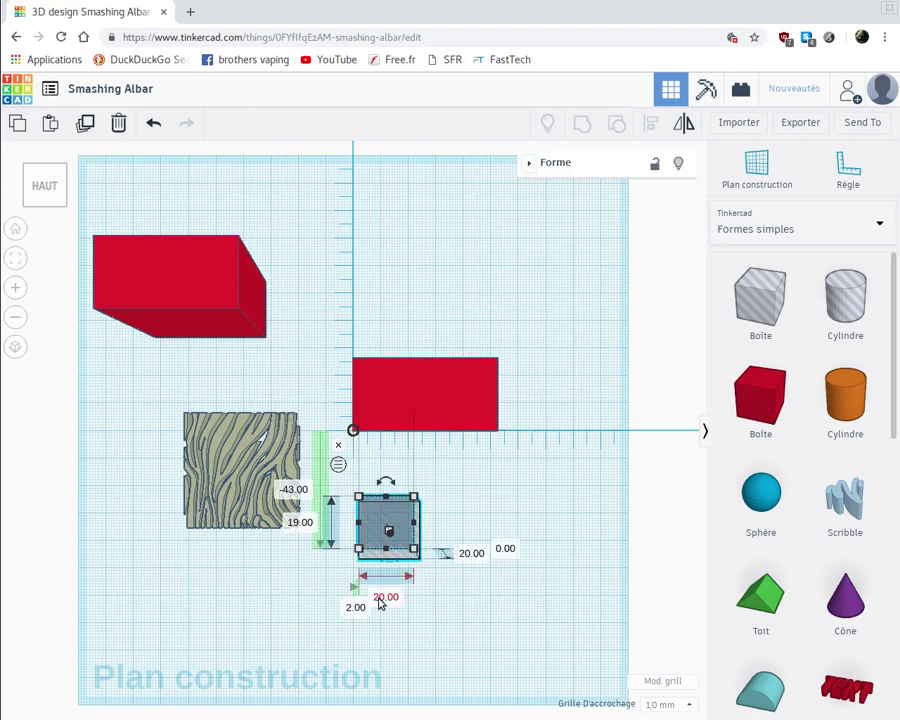
pyautogui.click(381, 600)
pyautogui.write('39')
pyautogui.press('Return')
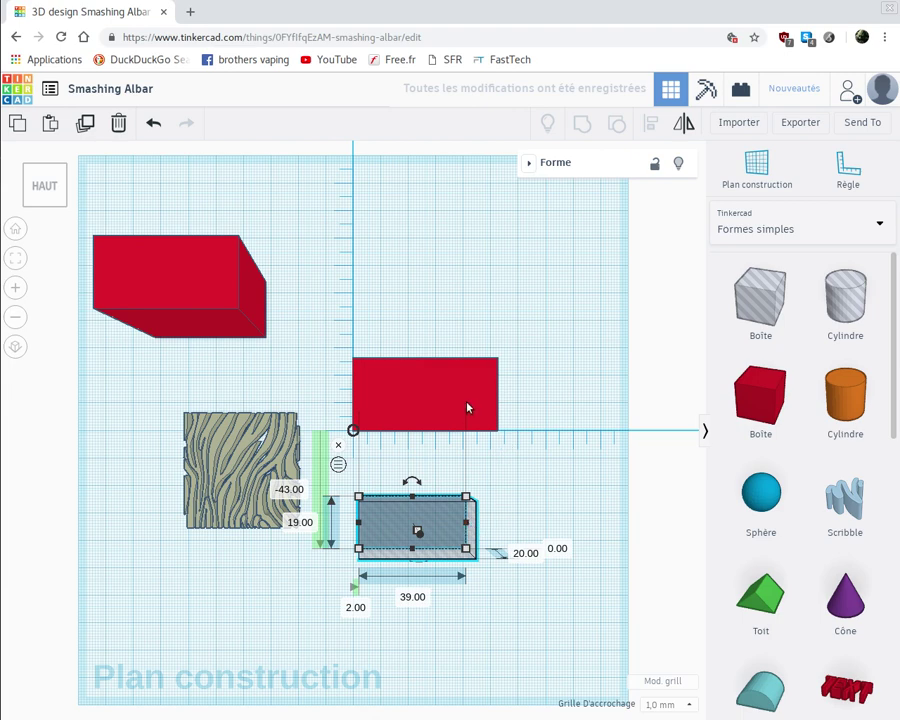
# Set the hole box's height to 60 mm to match the red box
pyautogui.click(353, 421)
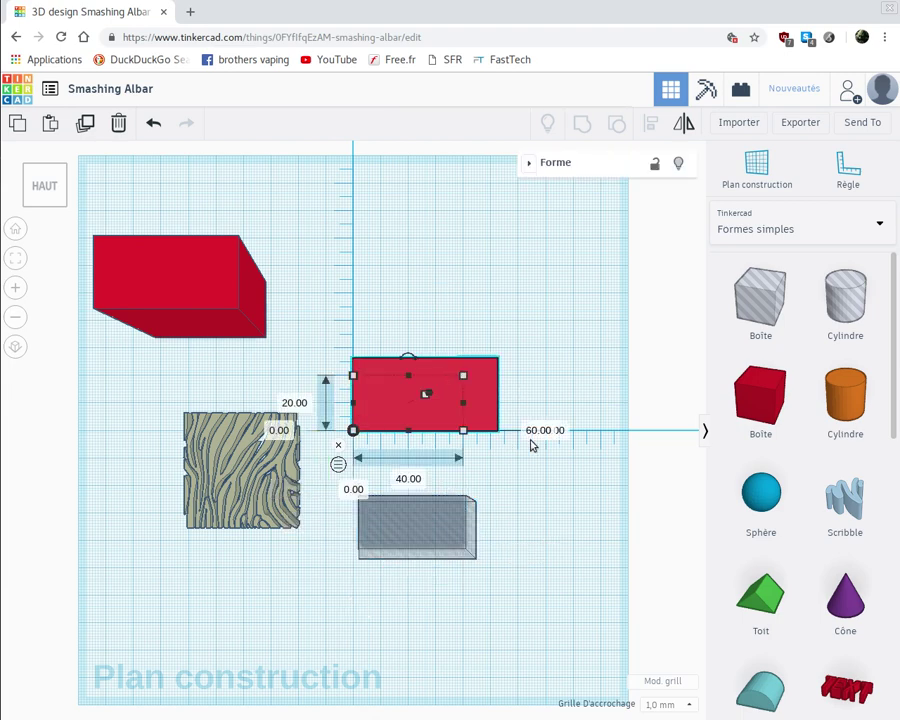
pyautogui.click(463, 547)
pyautogui.click(524, 554)
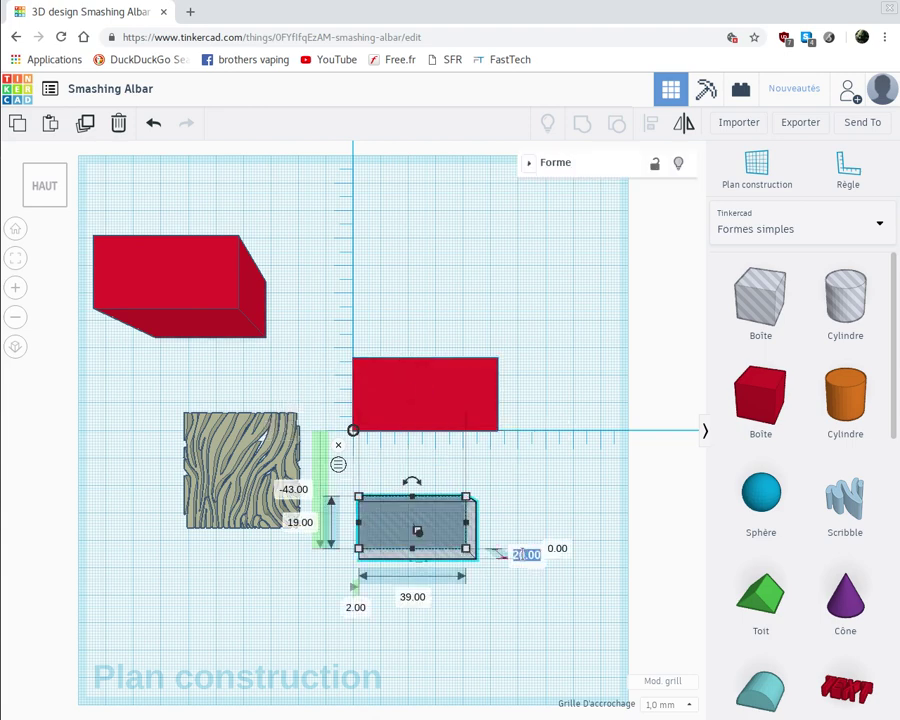
pyautogui.write('60')
pyautogui.press('Return')
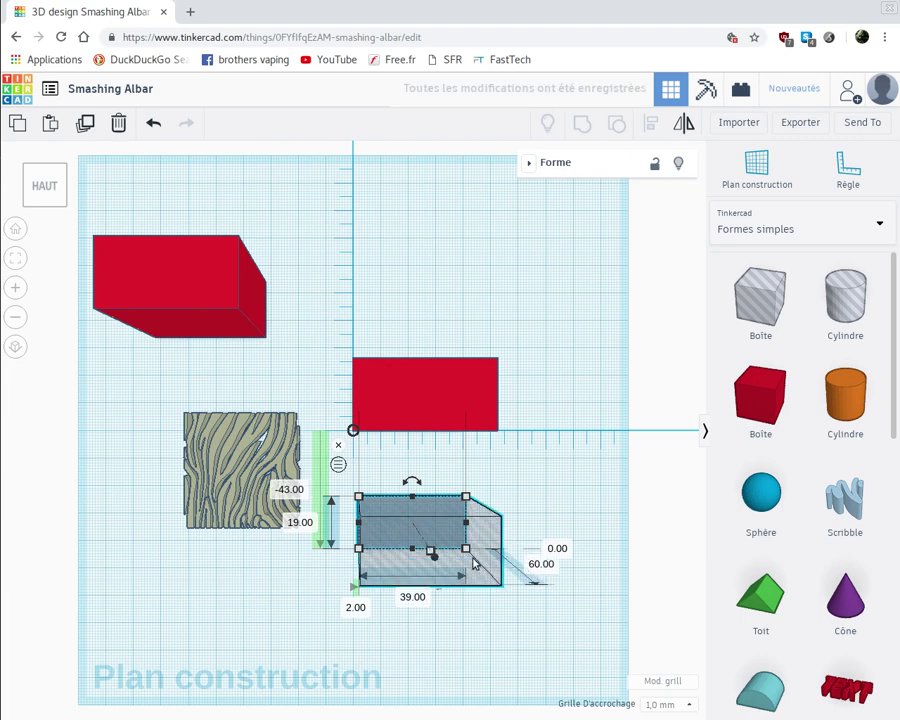
# Move the hole box onto the red box at the ruler and set its X offset from the ruler's origin to 0.5 mm
pyautogui.moveTo(474, 564); pyautogui.dragTo(470, 406)
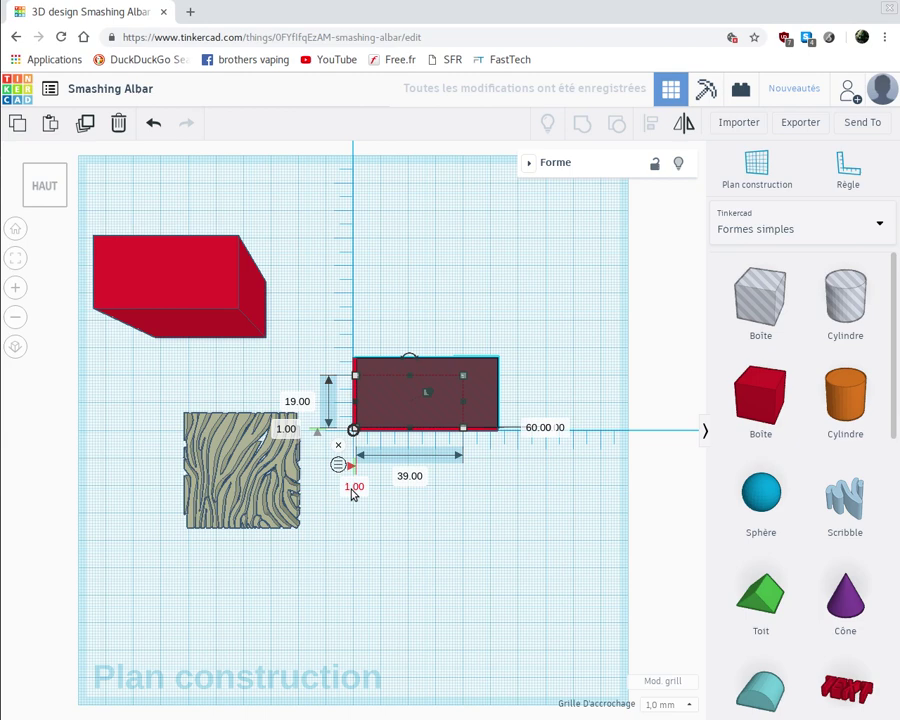
pyautogui.click(354, 488)
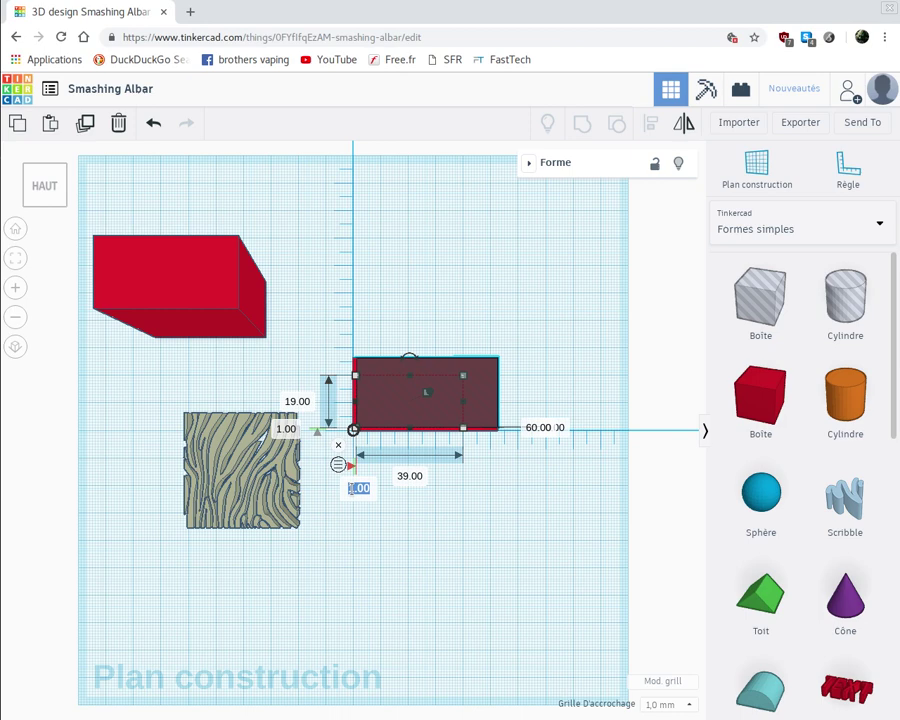
pyautogui.write('05')
pyautogui.press('Return')
pyautogui.click(358, 487)
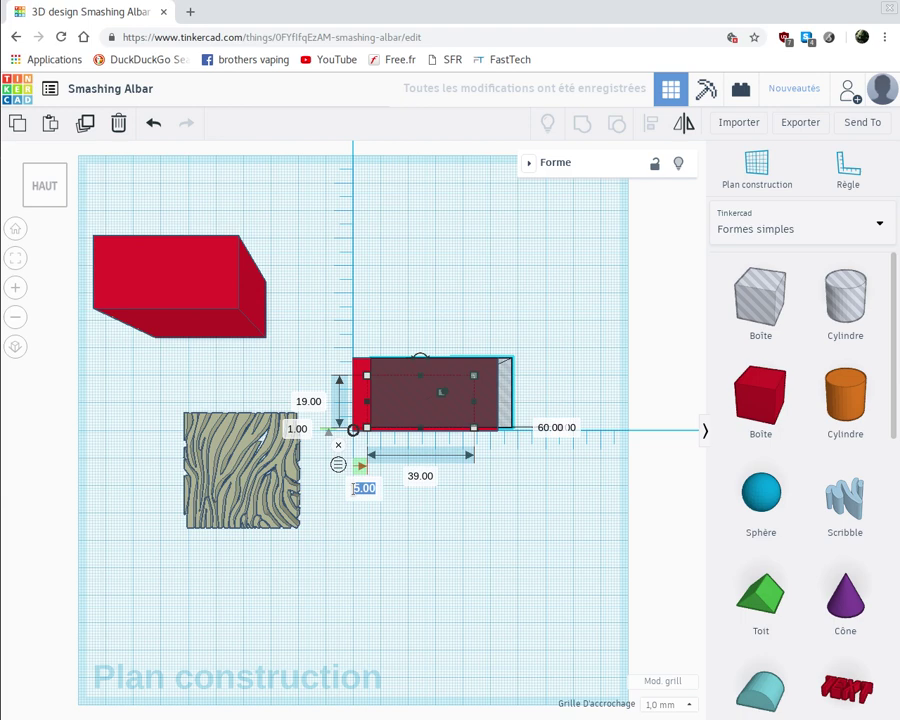
pyautogui.write('0.')
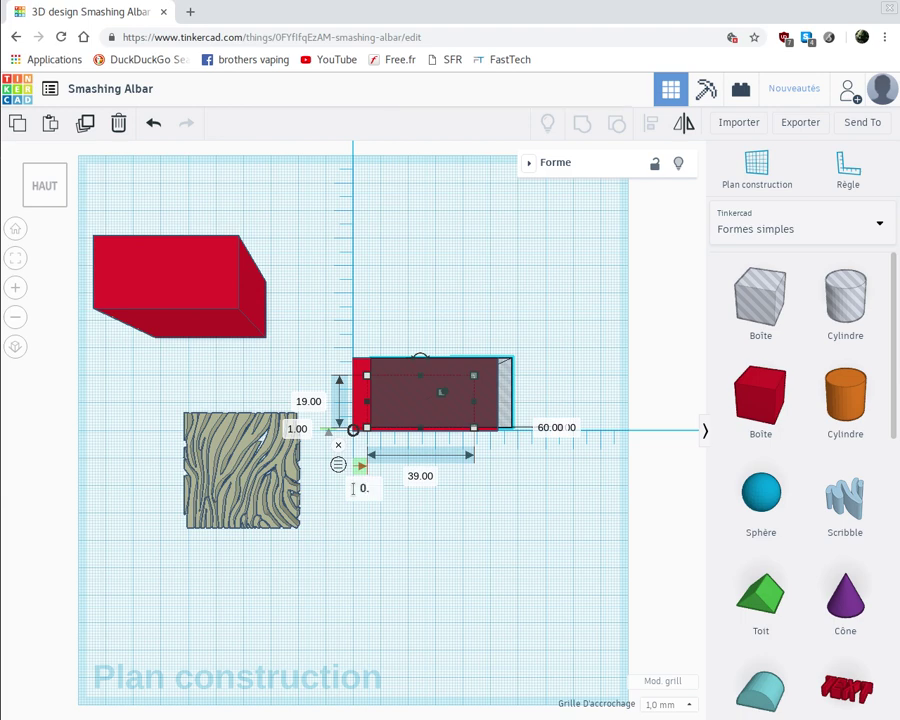
pyautogui.press('Return')
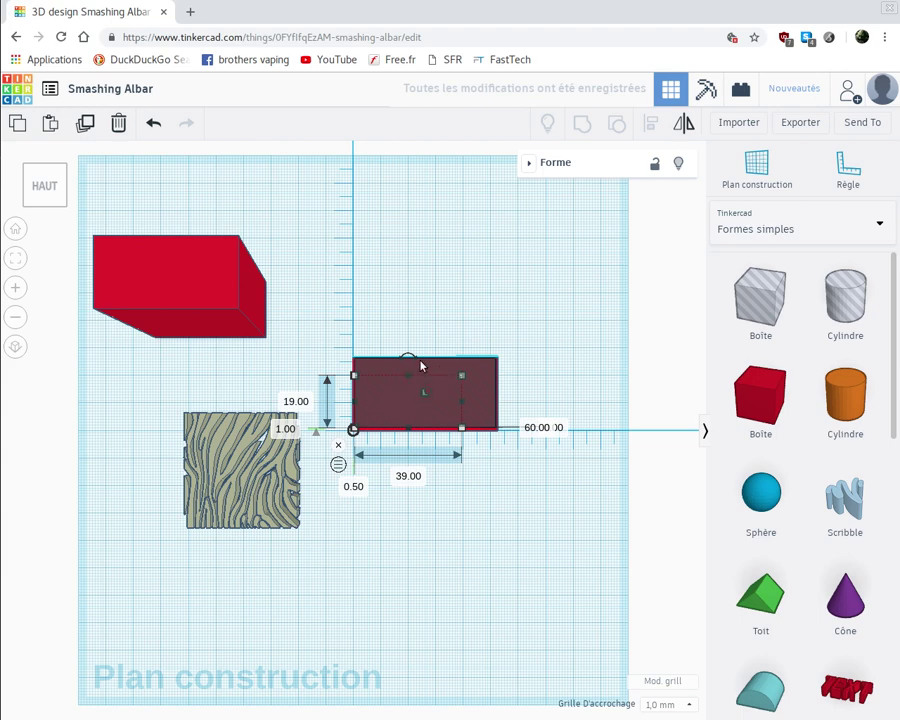
# Set the hole box's Y offset from the ruler's origin to 0.5 mm
pyautogui.click(288, 430)
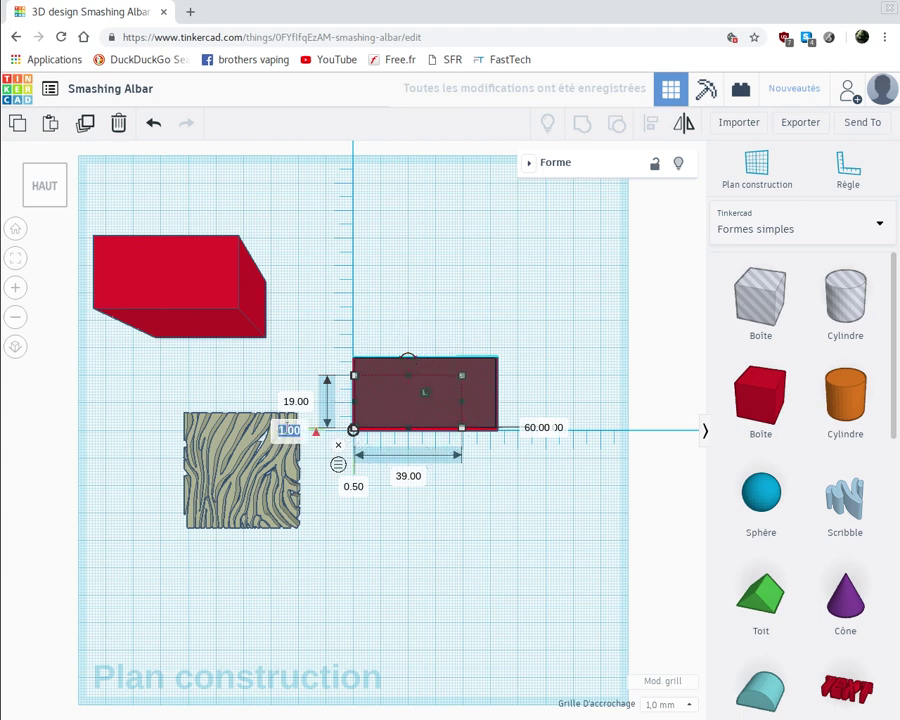
pyautogui.write('6')
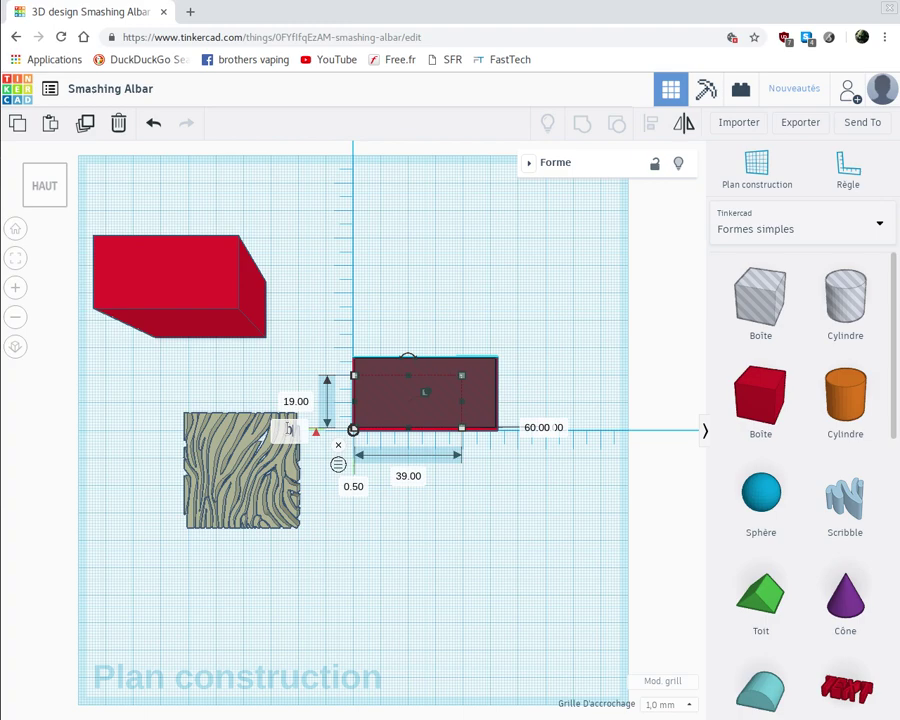
pyautogui.write('.5')
pyautogui.press('Return')
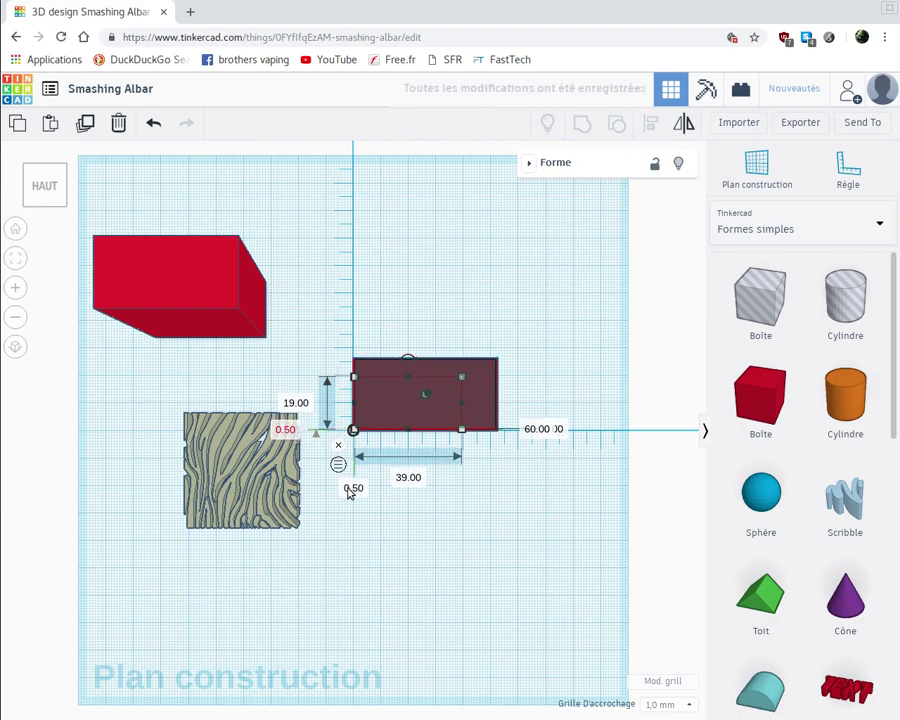
# Check the wall margins around the hole box and group it with the surrounding red box to hollow it out
pyautogui.scroll(6, 355, 490)
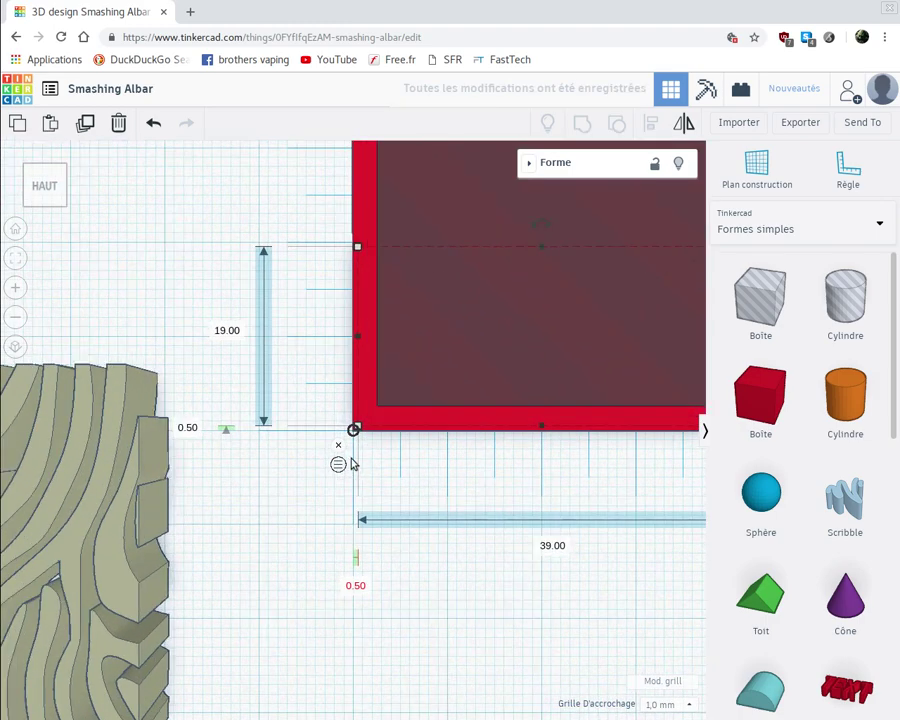
pyautogui.scroll(-2, 311, 386)
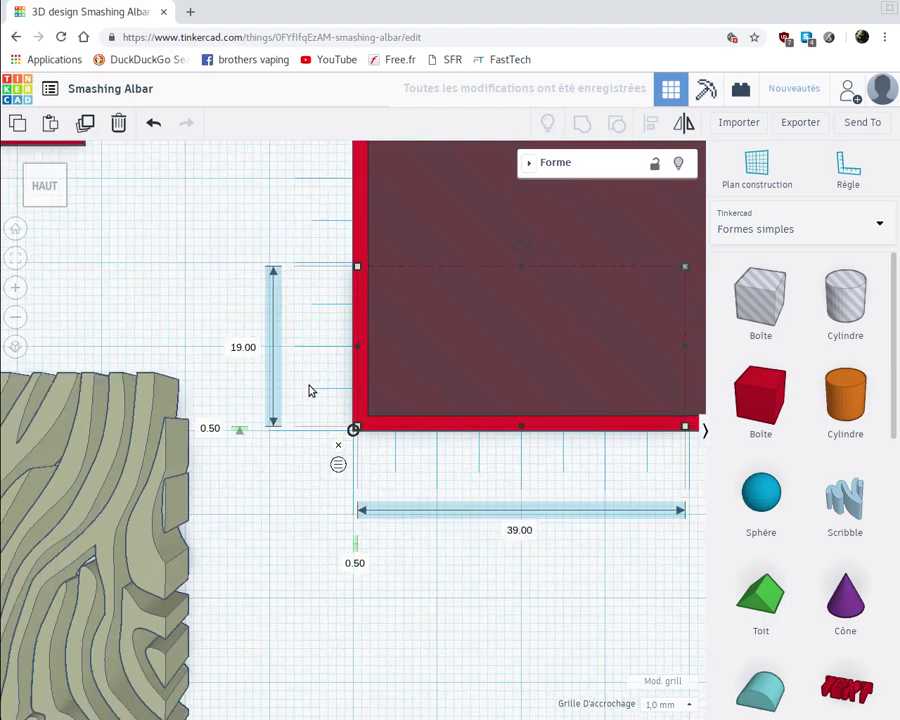
pyautogui.scroll(-1, 355, 400)
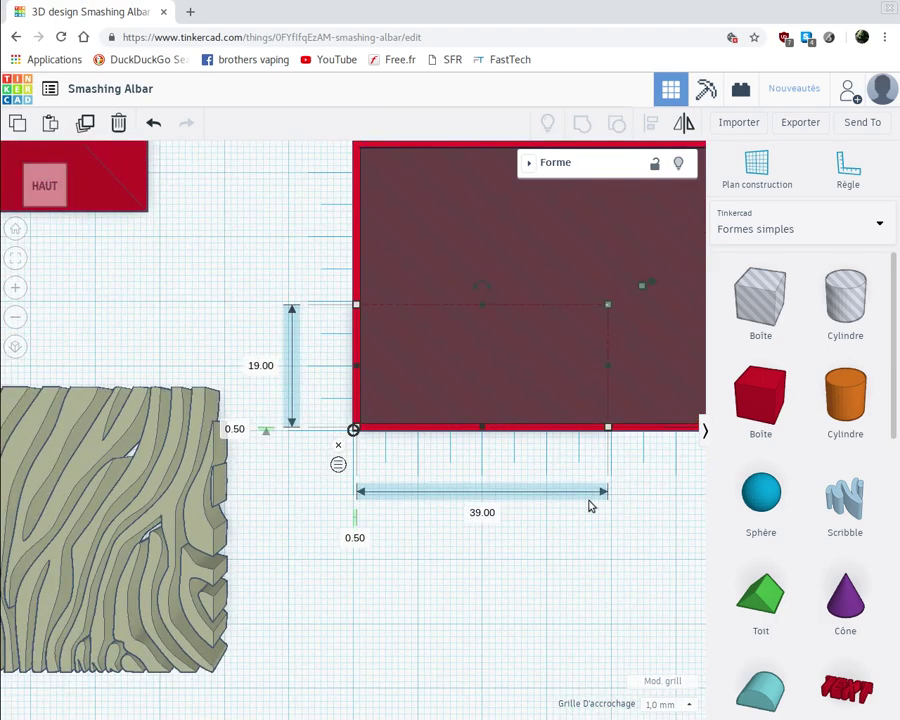
pyautogui.moveTo(588, 502); pyautogui.dragTo(436, 466, button='middle')
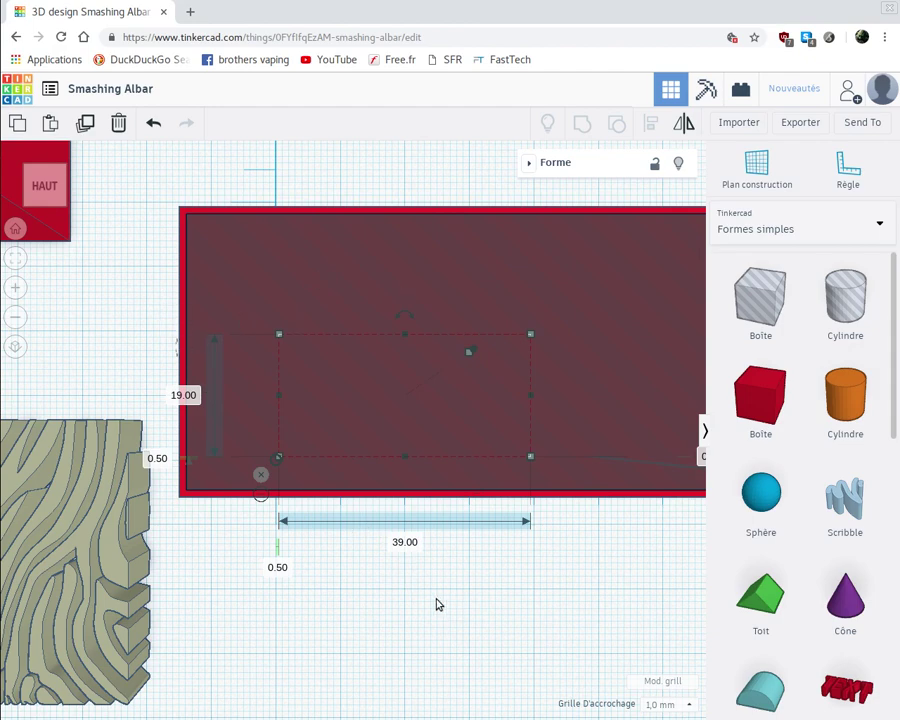
pyautogui.moveTo(391, 590); pyautogui.dragTo(315, 587, button='middle')
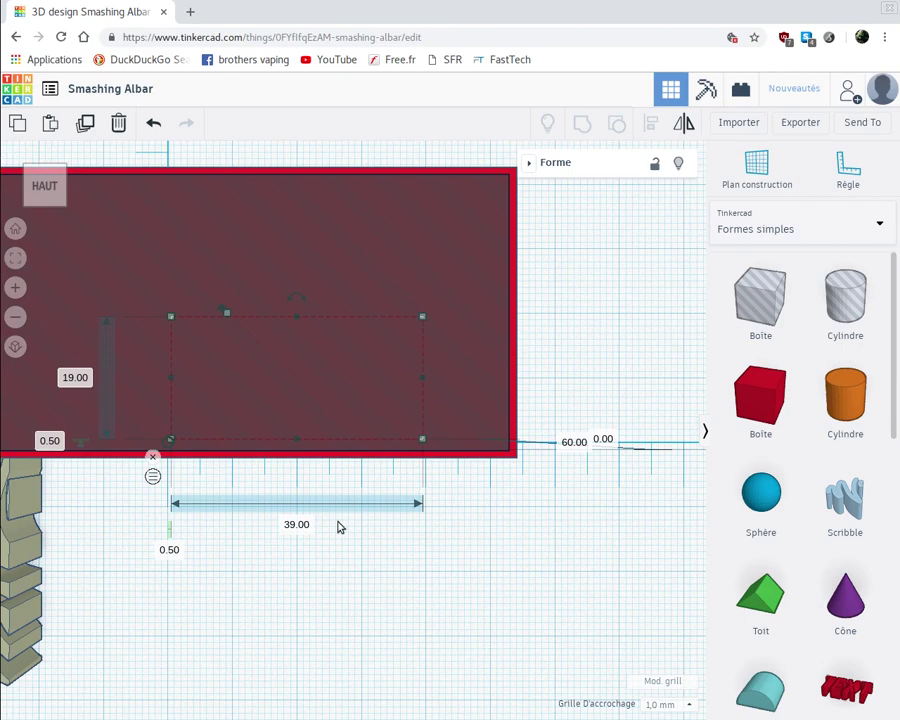
pyautogui.scroll(-1, 351, 527)
pyautogui.scroll(-3, 351, 527)
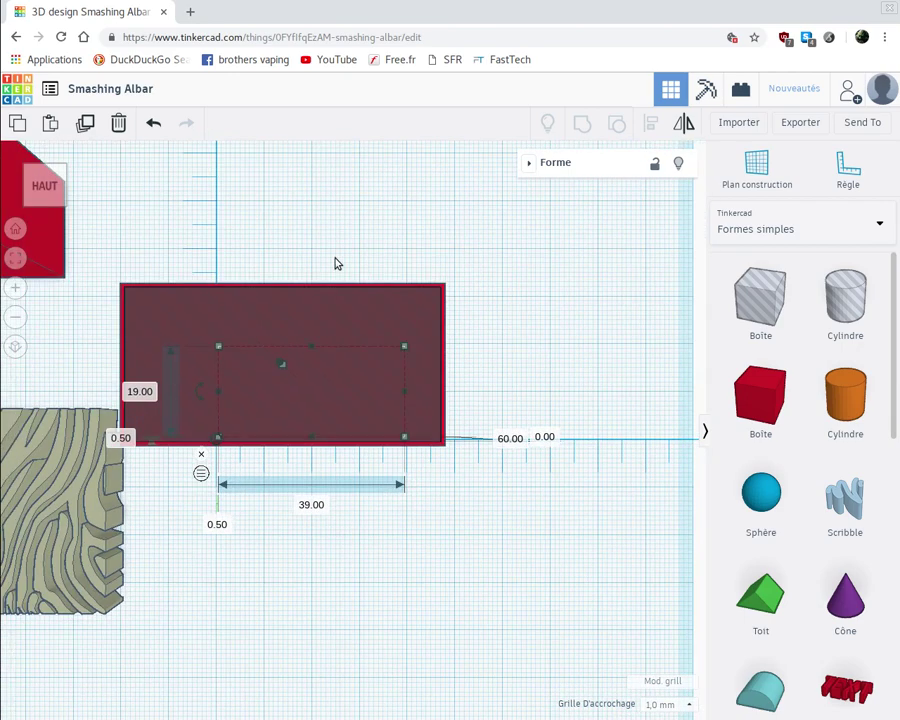
pyautogui.moveTo(336, 260); pyautogui.dragTo(484, 369)
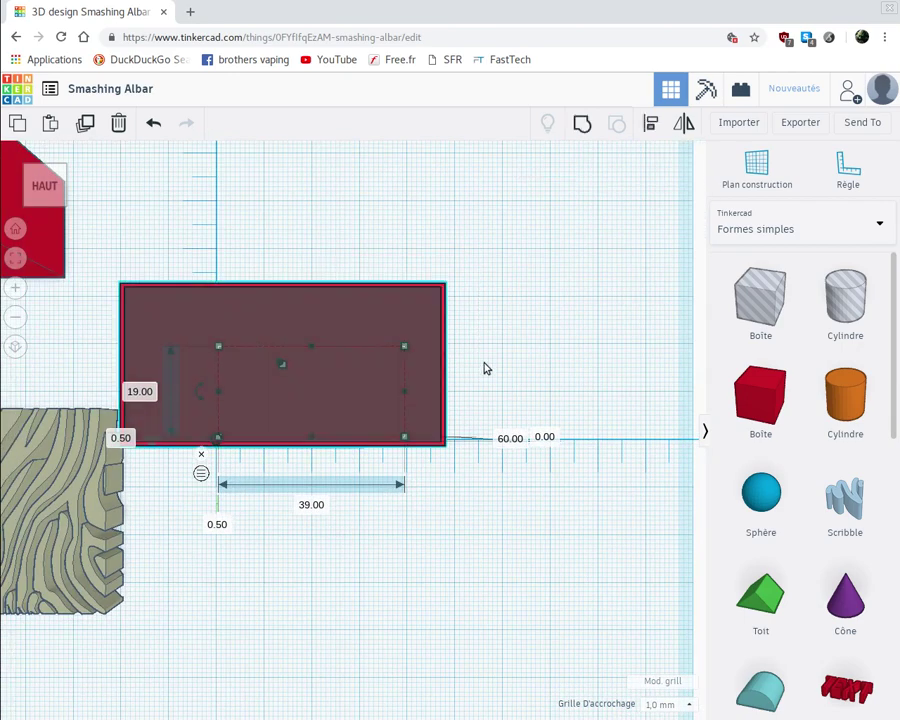
pyautogui.click(581, 125)
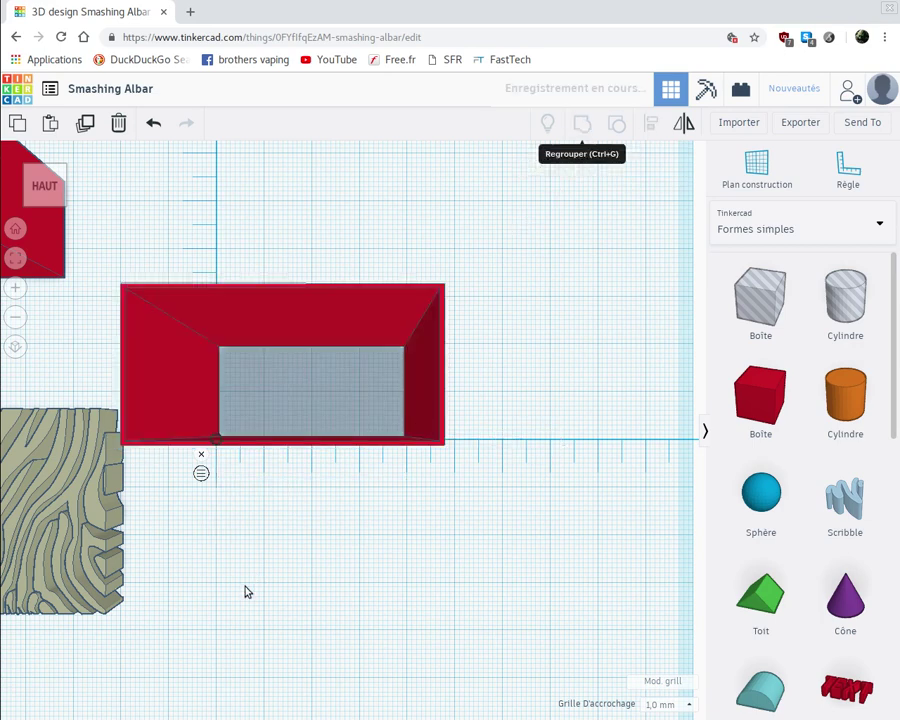
# Resize the imported zebra stripe shape to 40 mm in X and 60 mm in Y
pyautogui.moveTo(306, 523); pyautogui.dragTo(410, 502, button='middle')
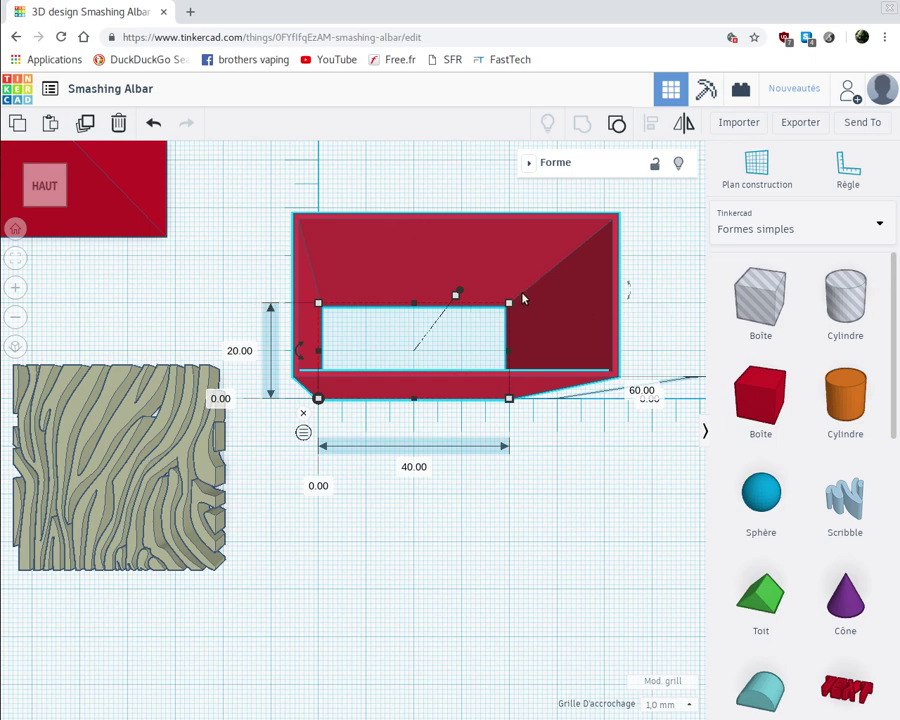
pyautogui.click(132, 411)
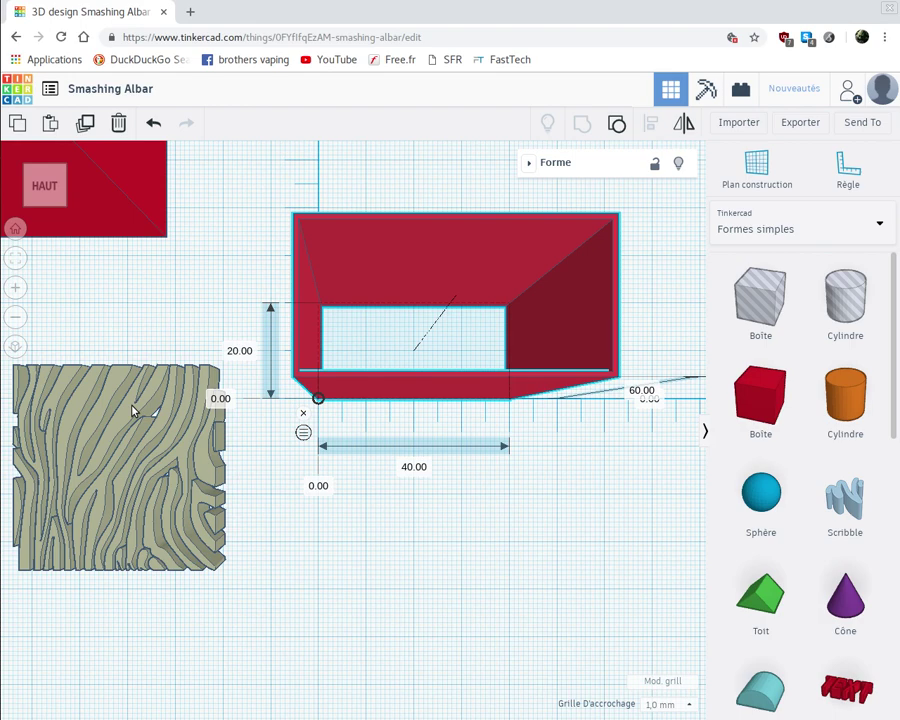
pyautogui.click(134, 410)
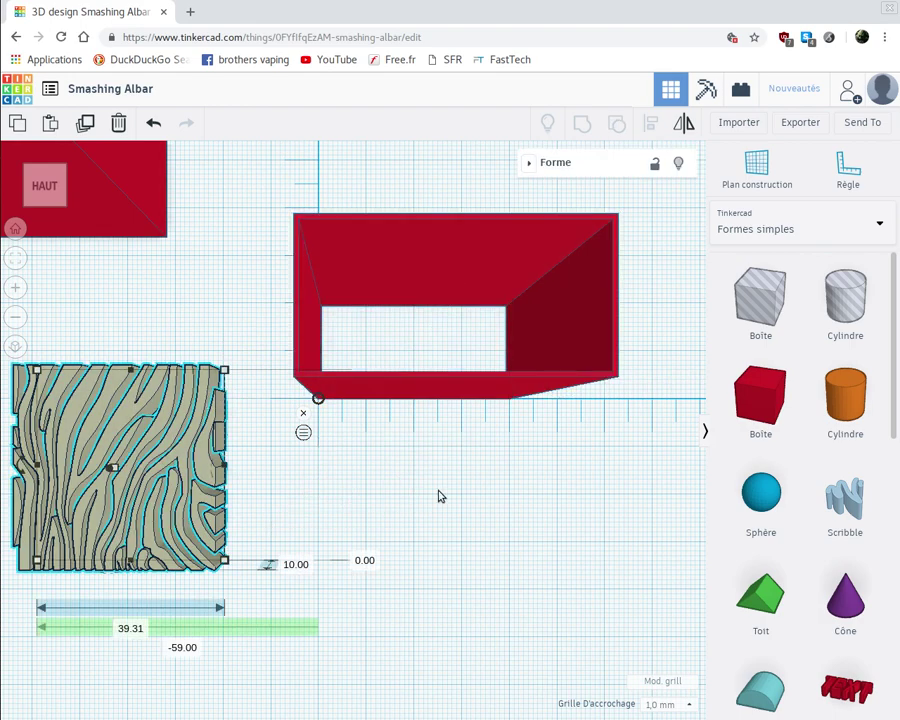
pyautogui.scroll(-2, 441, 493)
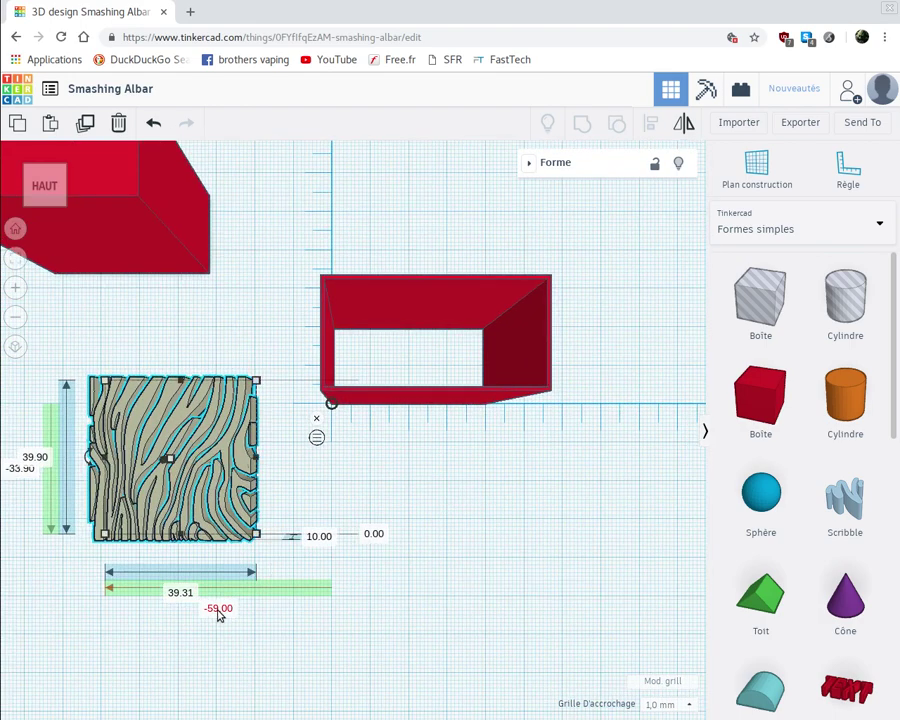
pyautogui.click(182, 594)
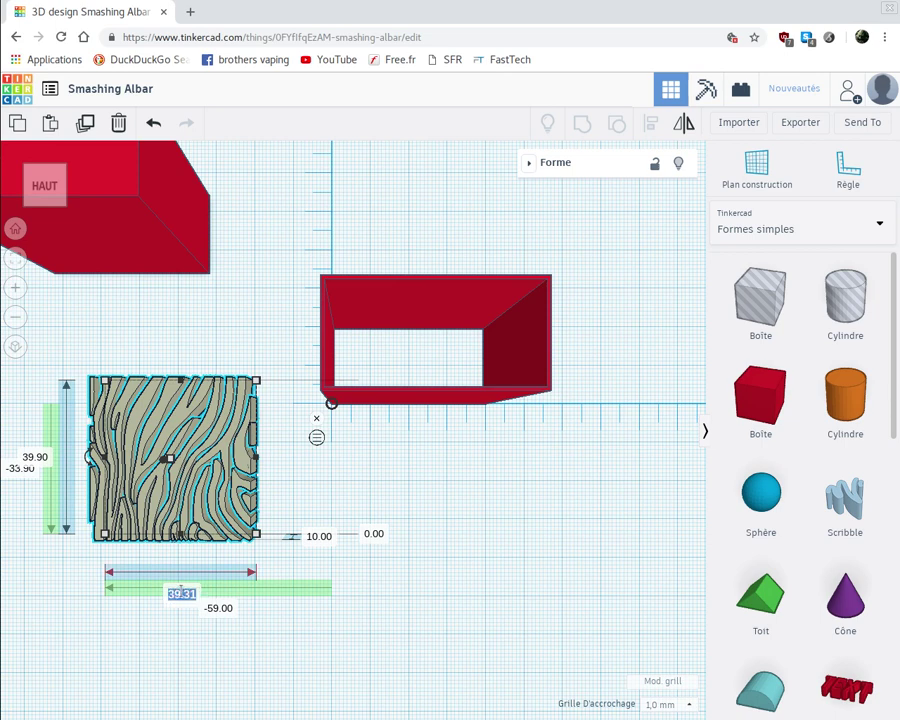
pyautogui.press('BackSpace')
pyautogui.write('40')
pyautogui.press('Return')
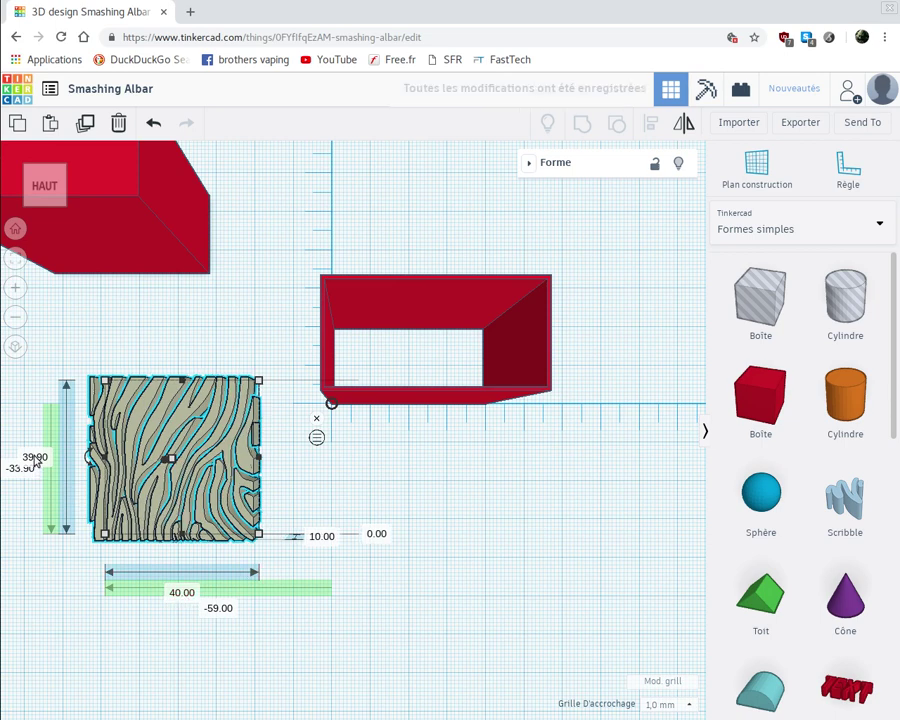
pyautogui.click(35, 458)
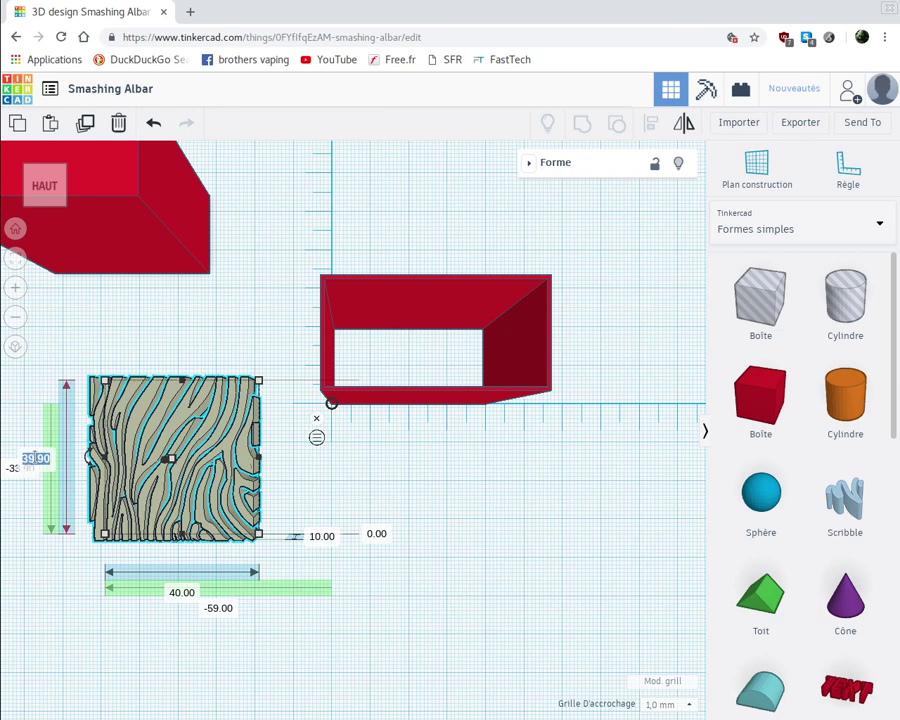
pyautogui.write('60')
pyautogui.press('Return')
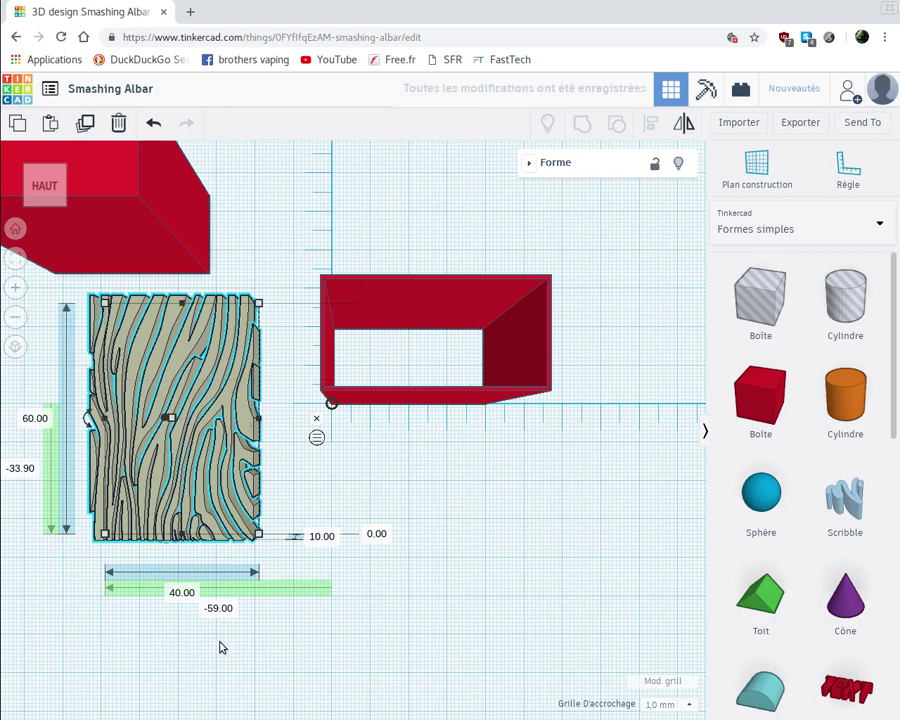
# Set the zebra stripe shape's height to 5 mm
pyautogui.moveTo(221, 645); pyautogui.dragTo(457, 426, button='right')
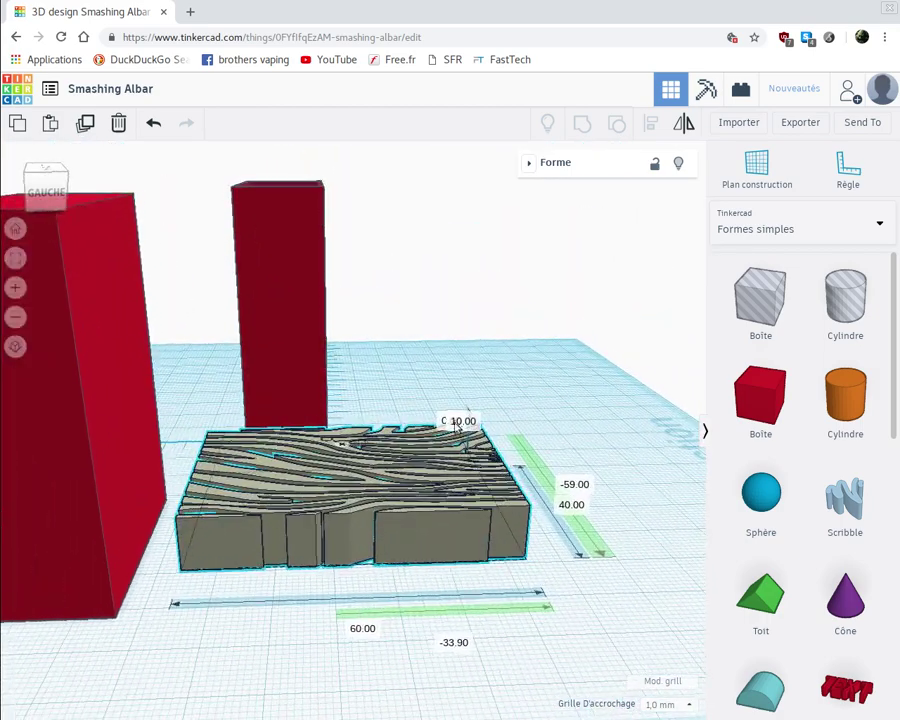
pyautogui.click(461, 421)
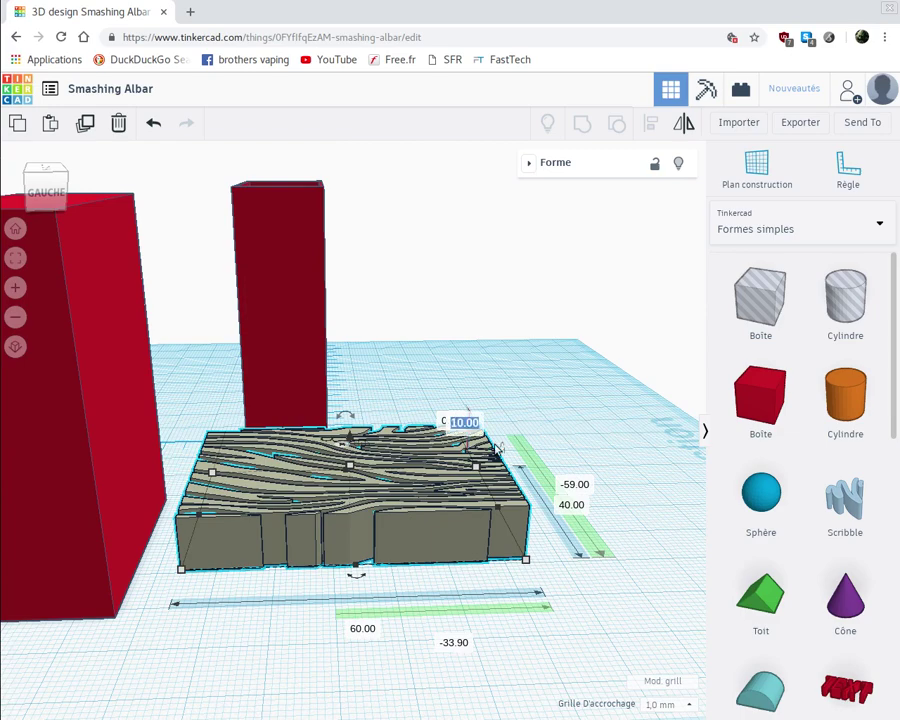
pyautogui.write('5')
pyautogui.press('Return')
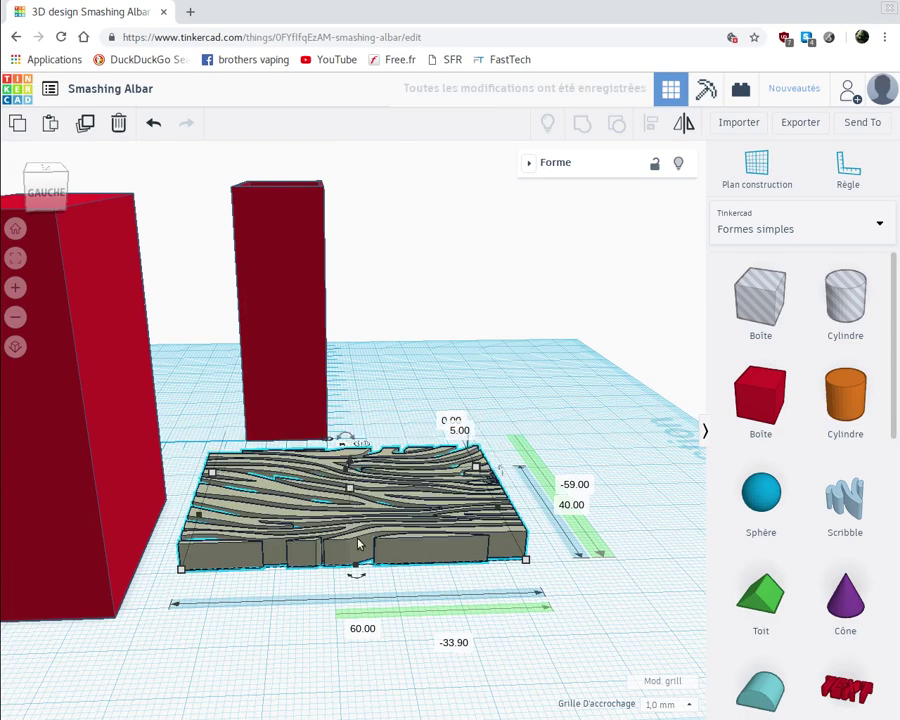
# Rotate the zebra stripe shape 90° about the X axis to stand it upright
pyautogui.click(346, 438)
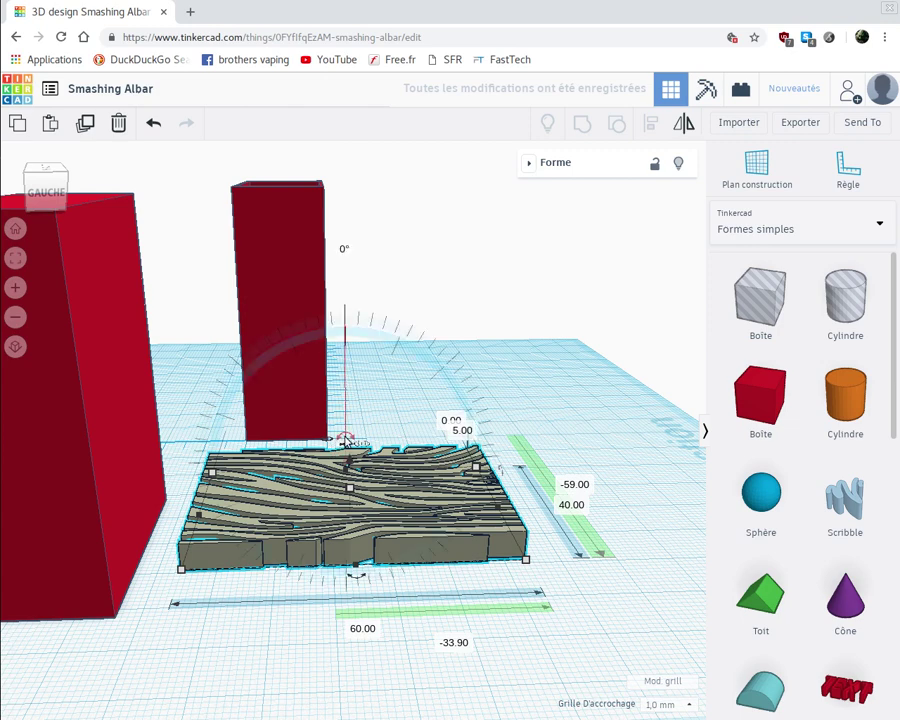
pyautogui.moveTo(345, 440); pyautogui.dragTo(344, 251)
pyautogui.click(343, 247)
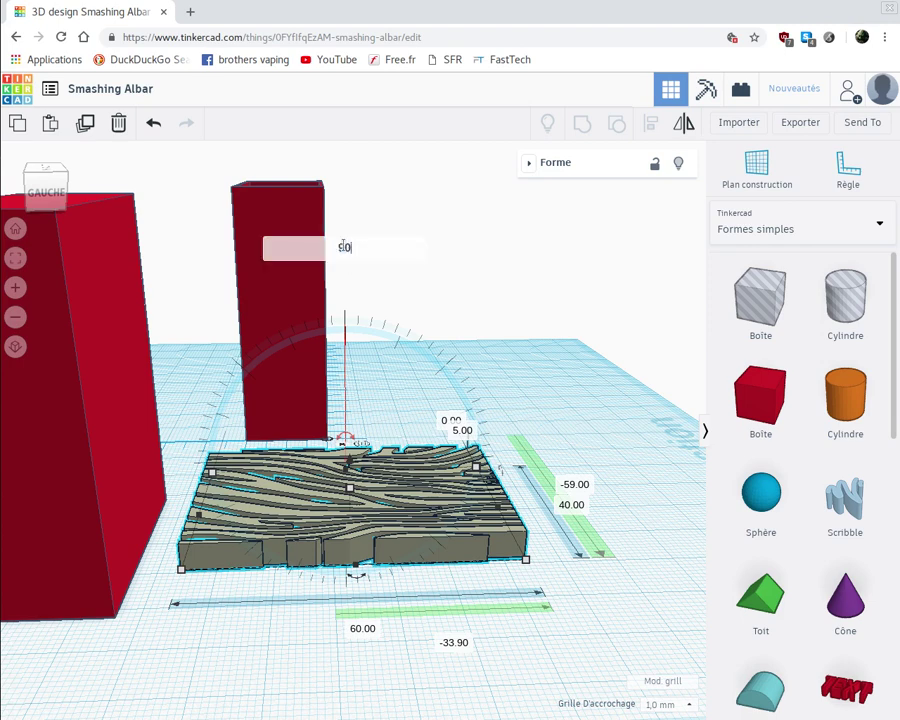
pyautogui.write('90')
pyautogui.press('Return')
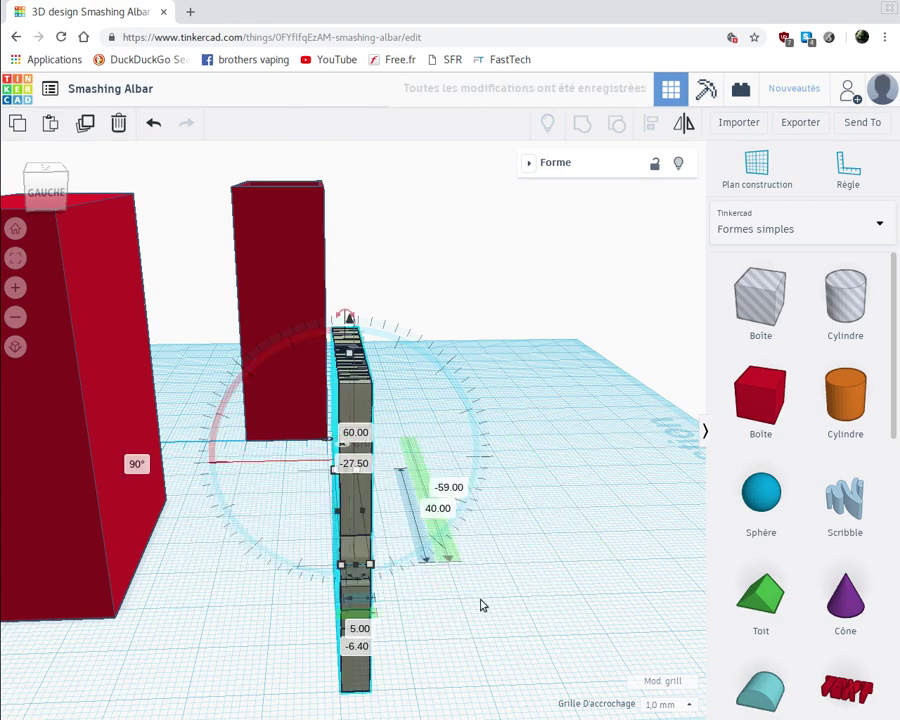
# Raise the upright zebra stripe shape and set its elevation above the workplane to 0 mm
pyautogui.moveTo(480, 603); pyautogui.dragTo(339, 626, button='right')
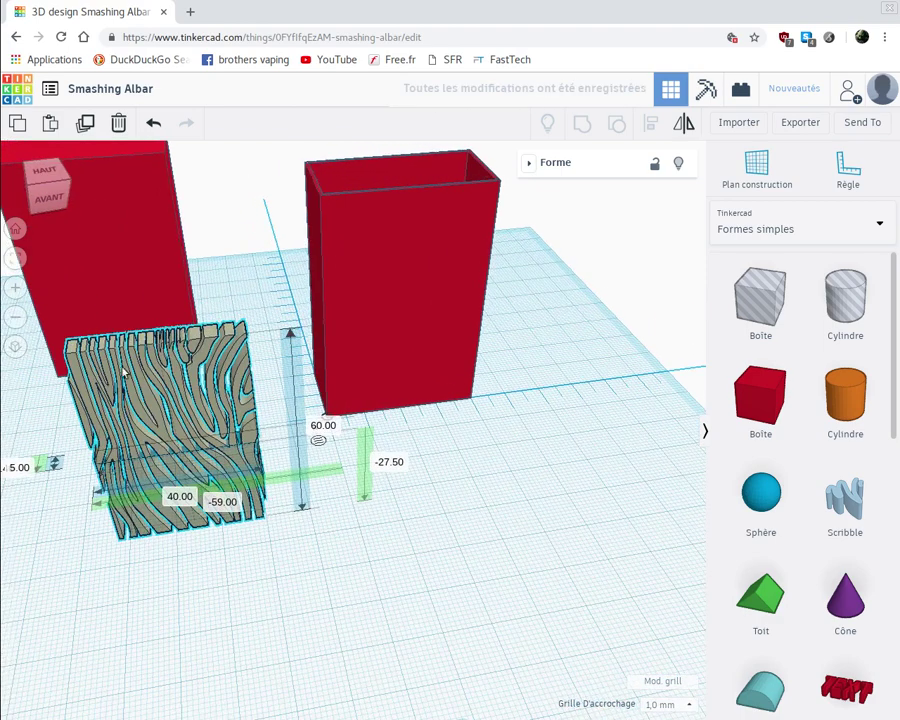
pyautogui.moveTo(148, 313); pyautogui.dragTo(132, 226)
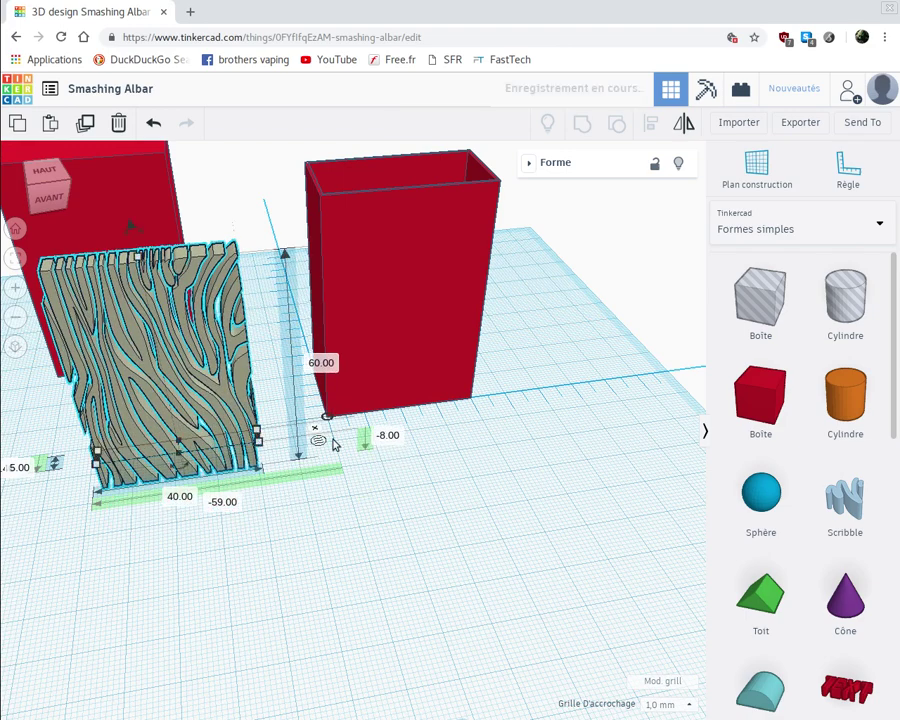
pyautogui.click(389, 436)
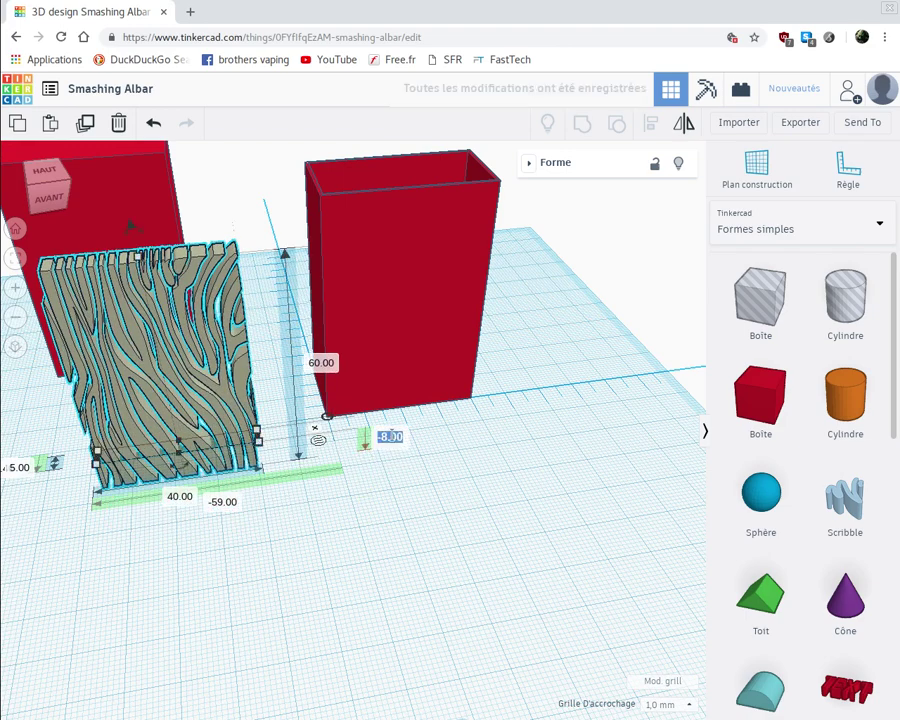
pyautogui.write('0')
pyautogui.press('Return')
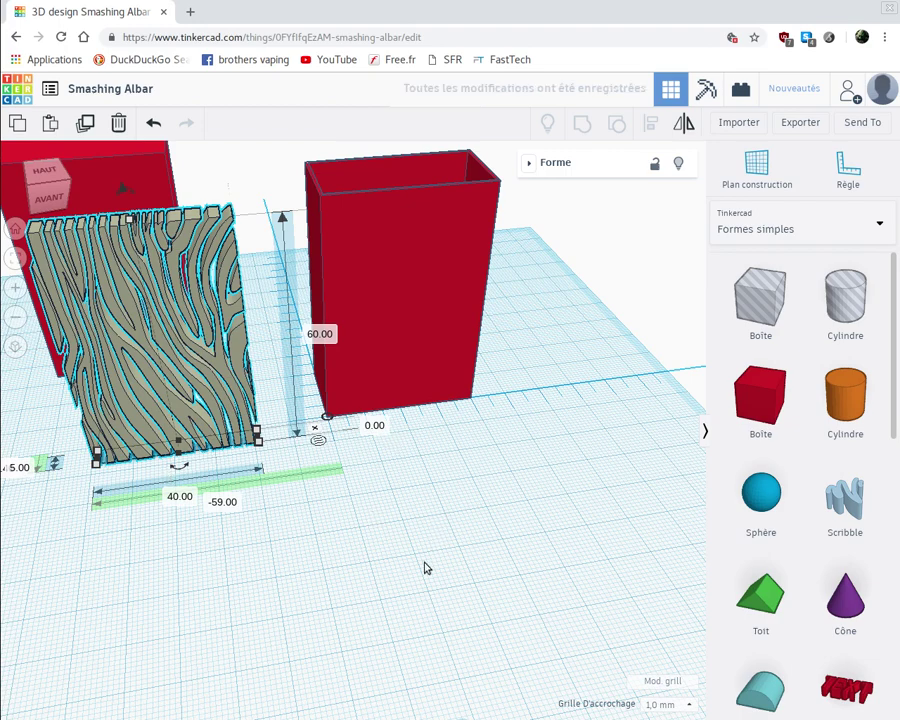
pyautogui.moveTo(426, 568); pyautogui.dragTo(413, 648, button='right')
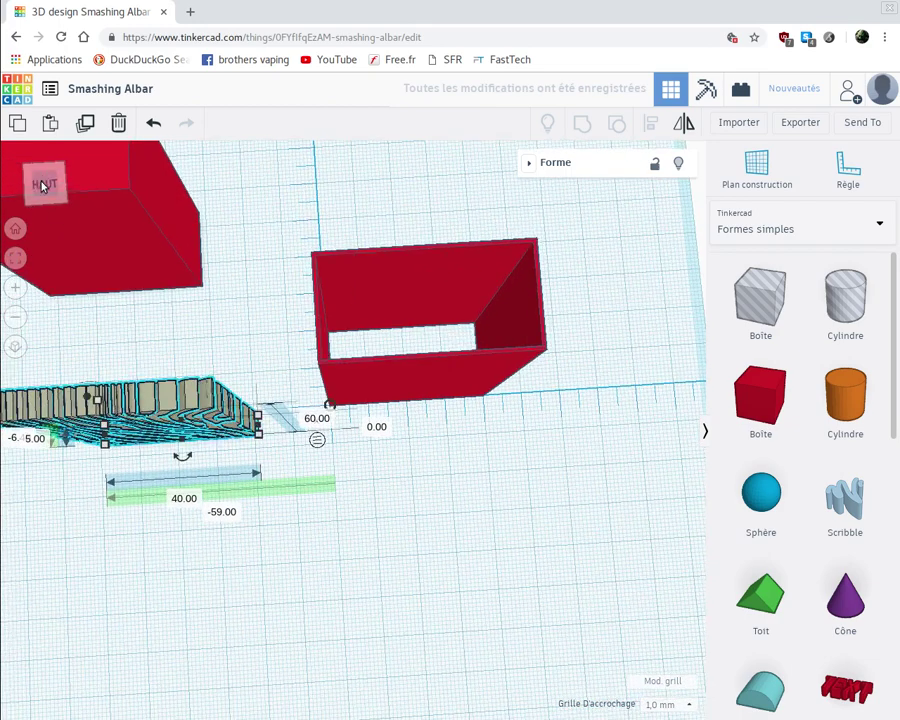
# Move the upright zebra stripe shape onto the box's front wall and set its X offset from the ruler to 0 mm
pyautogui.click(42, 186)
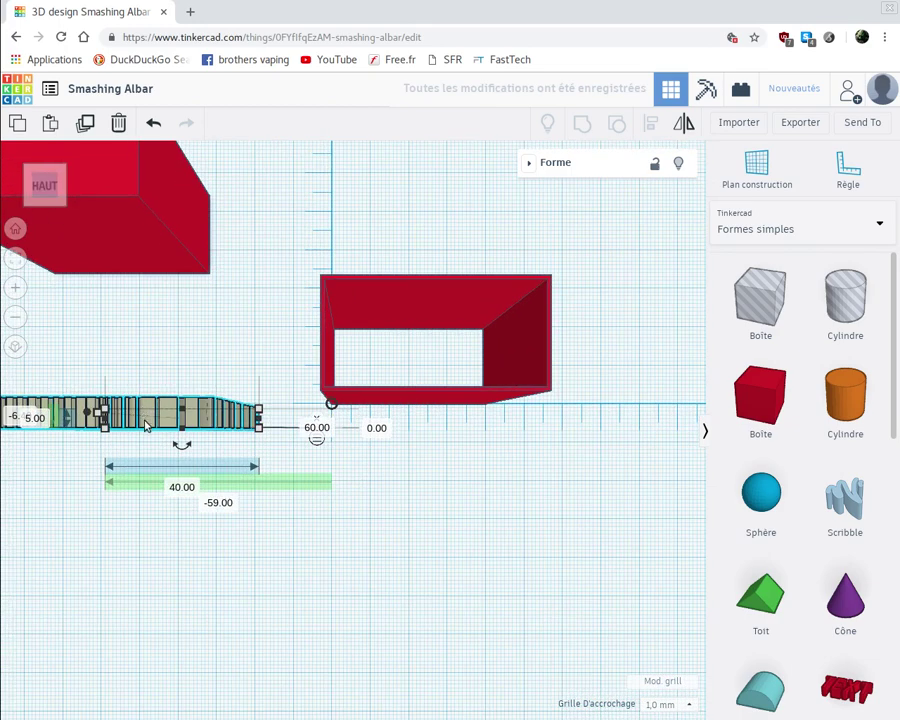
pyautogui.moveTo(145, 425); pyautogui.dragTo(479, 404)
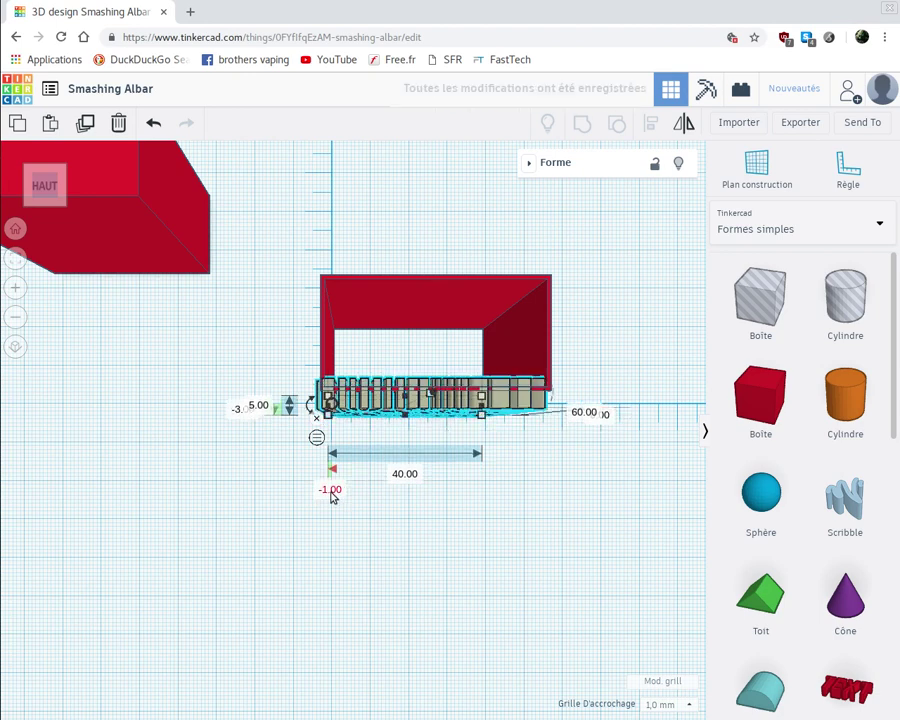
pyautogui.click(332, 490)
pyautogui.write('0')
pyautogui.press('Return')
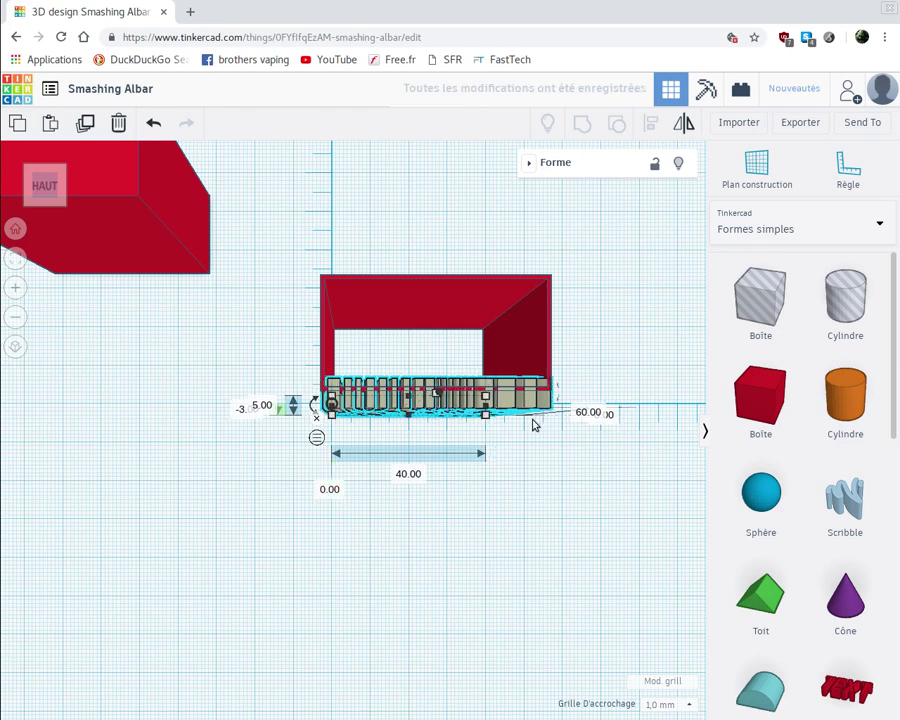
# Paste a copy of the zebra stripe shape and place it over the box's rear wall at X 0 mm, Y 17 mm
pyautogui.click(533, 424)
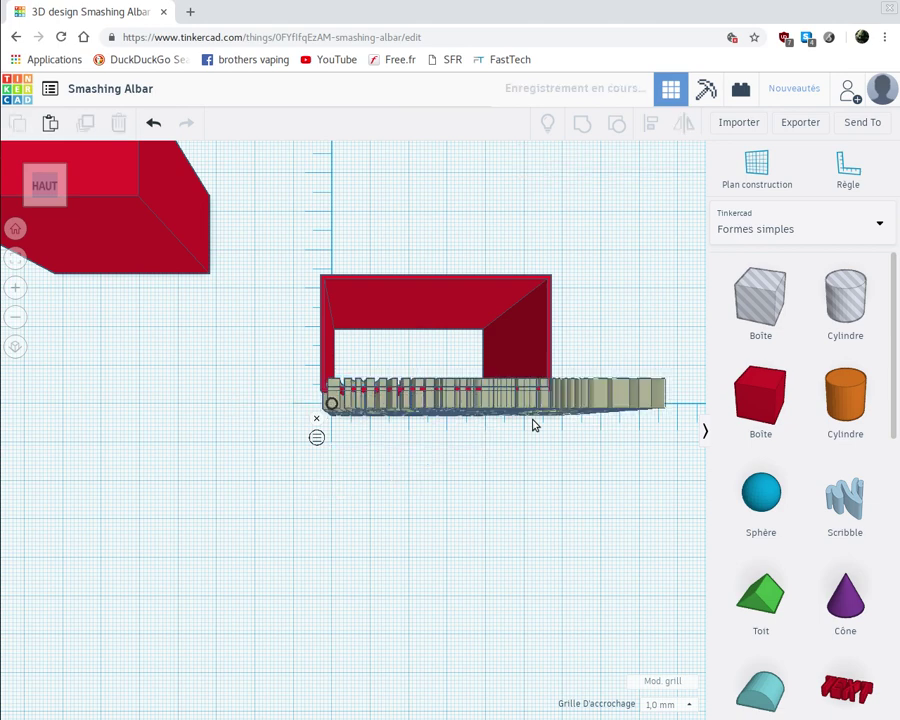
pyautogui.click(606, 398)
pyautogui.moveTo(613, 387); pyautogui.dragTo(509, 287)
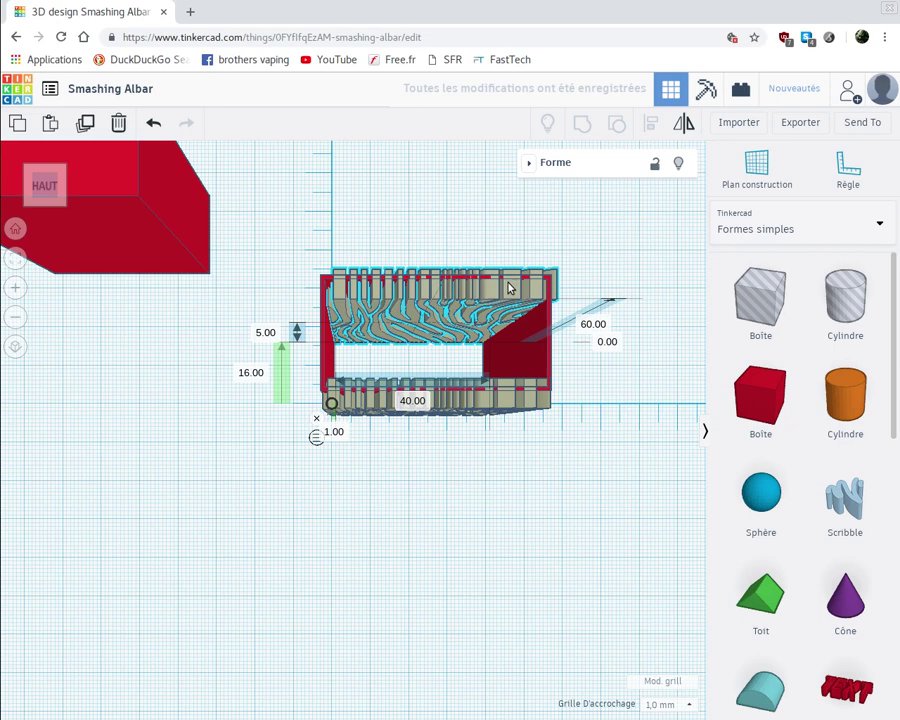
pyautogui.press('Left')
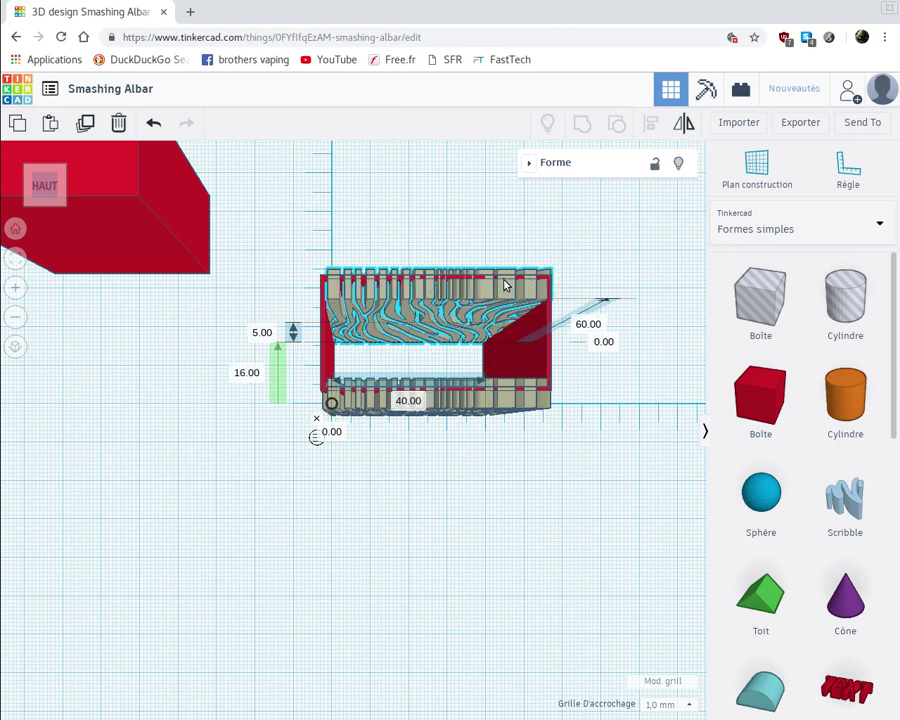
pyautogui.hotkey('ctrl', 'Up')
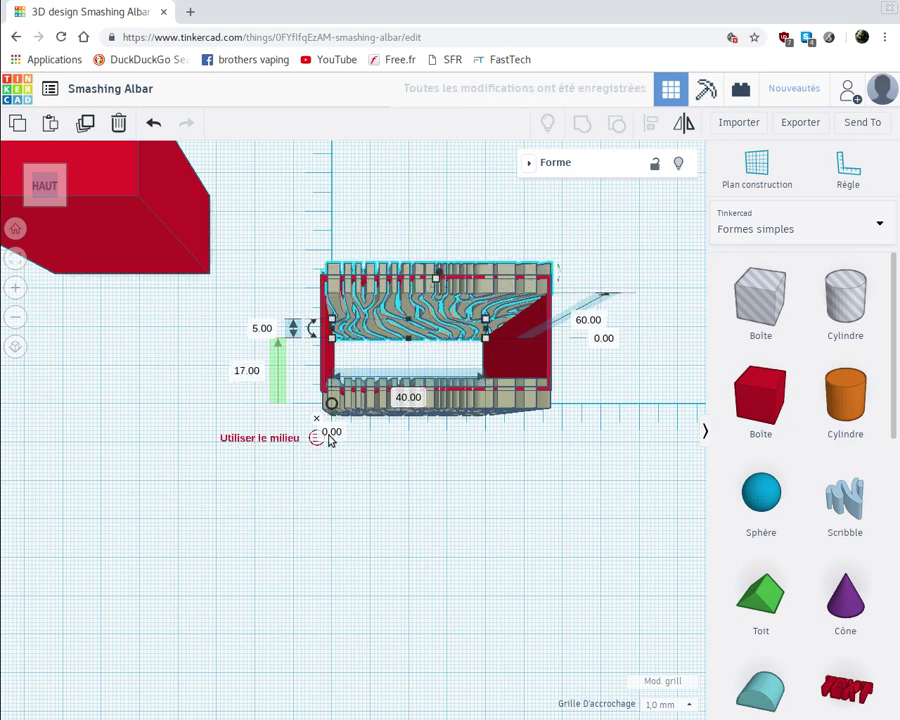
pyautogui.click(393, 487)
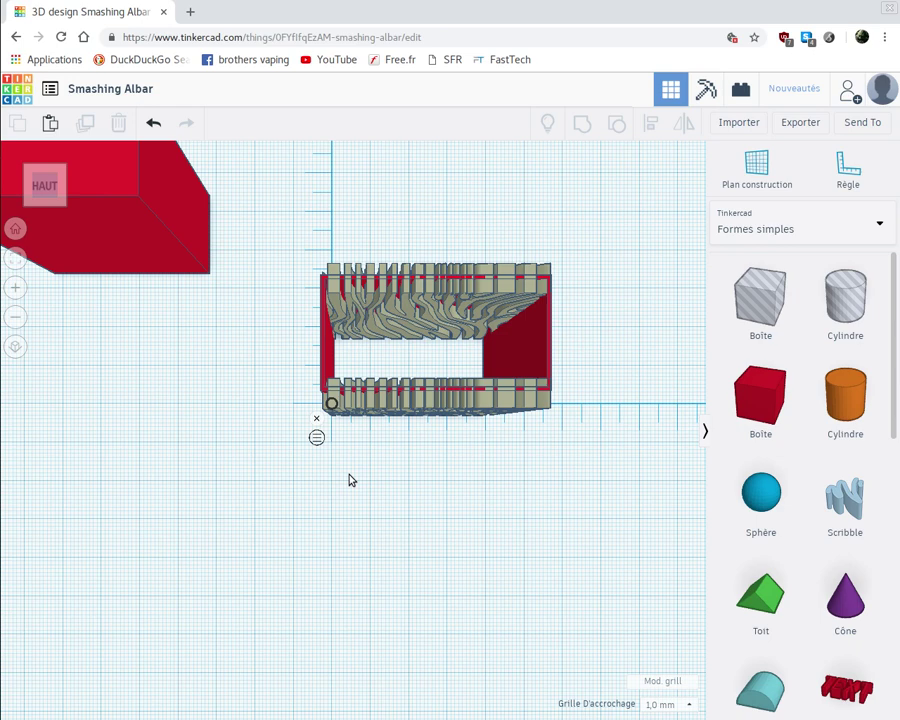
# Paste another copy of the zebra stripe shape and move it clear of the box's front, at X 7 mm, Y -21 mm
pyautogui.hotkey('ctrl', 'v')
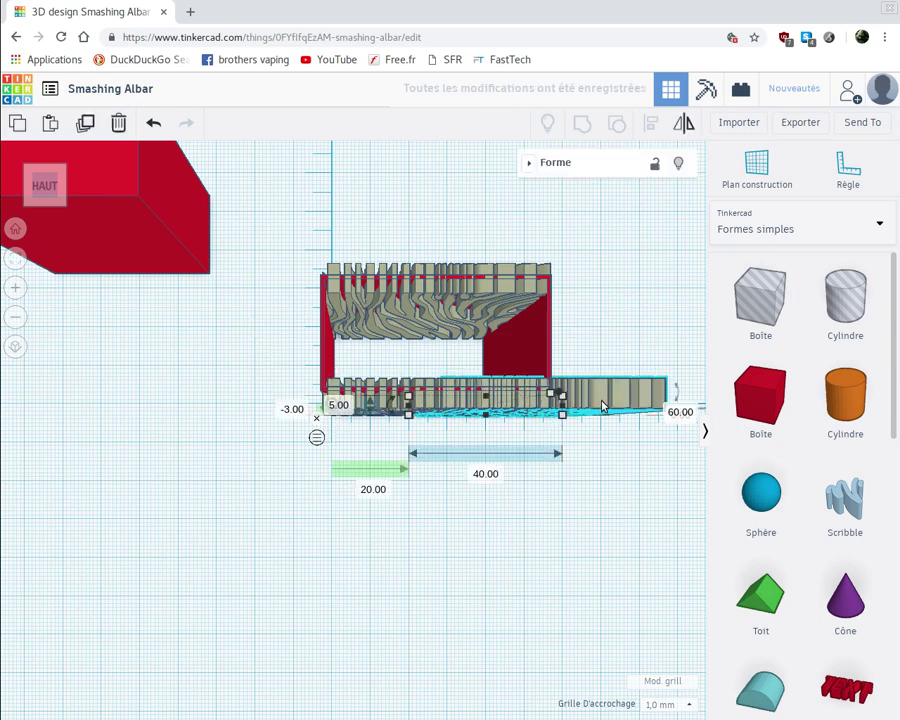
pyautogui.moveTo(595, 414); pyautogui.dragTo(469, 514)
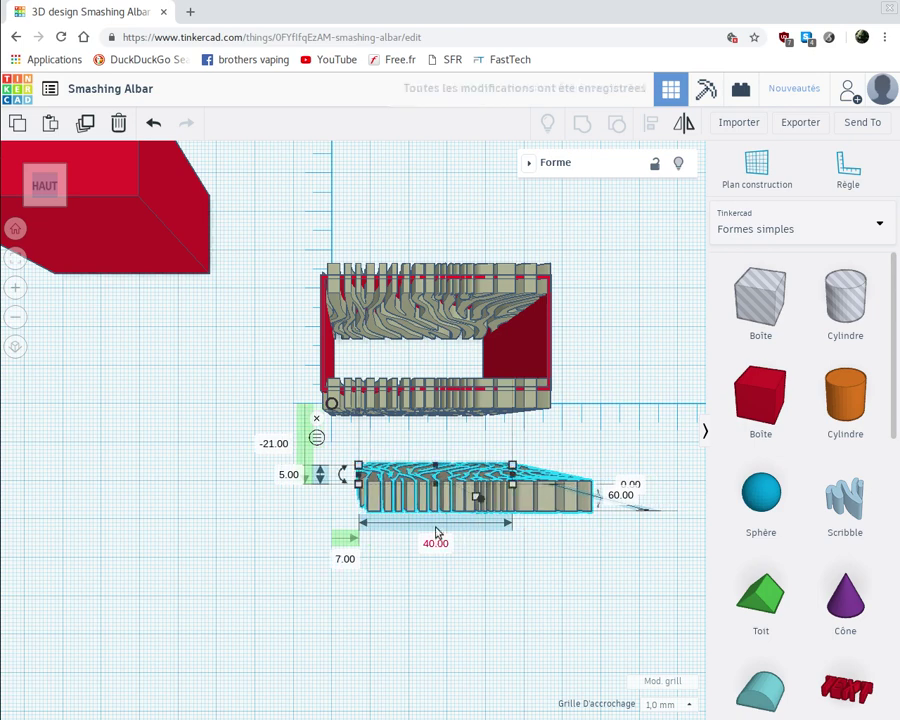
pyautogui.moveTo(345, 485)
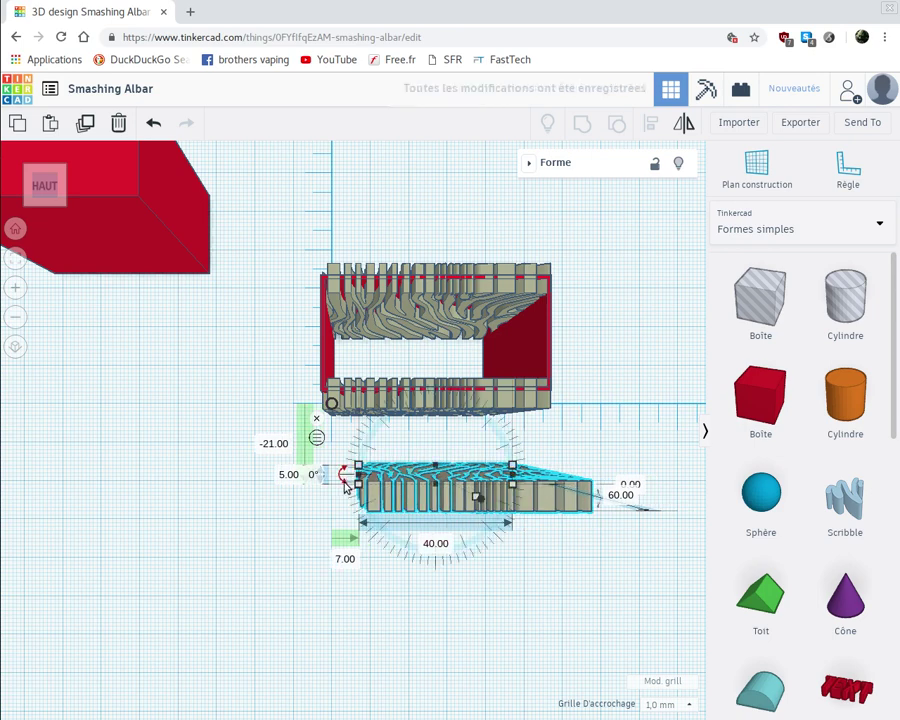
pyautogui.moveTo(345, 485); pyautogui.dragTo(388, 572)
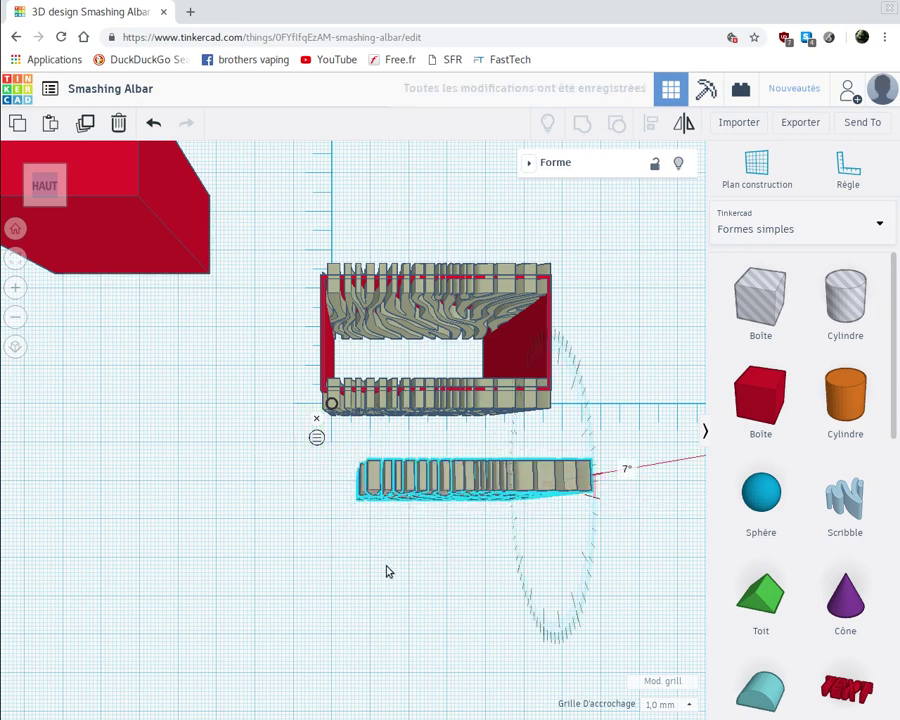
pyautogui.click(153, 124)
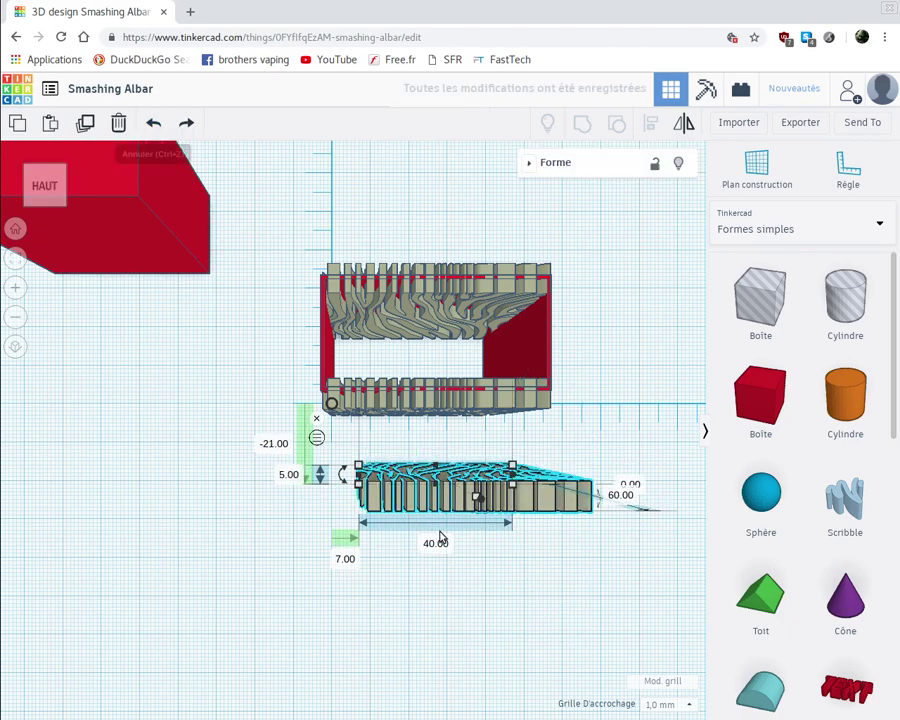
# Rotate the zebra stripe copy in front of the box 90° about its vertical axis
pyautogui.scroll(5, 514, 621)
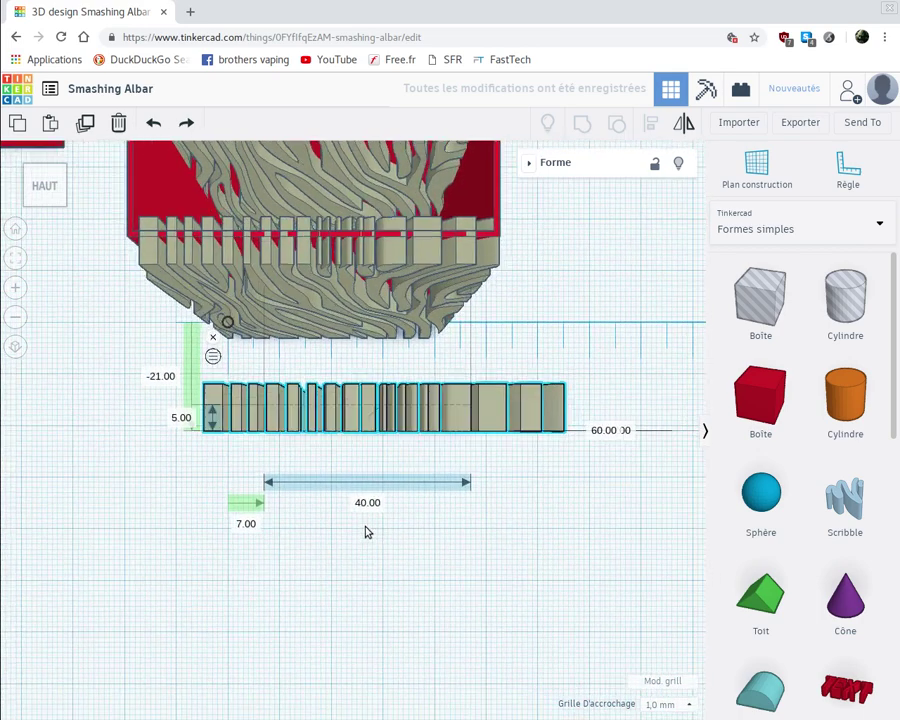
pyautogui.moveTo(367, 533); pyautogui.dragTo(324, 476, button='right')
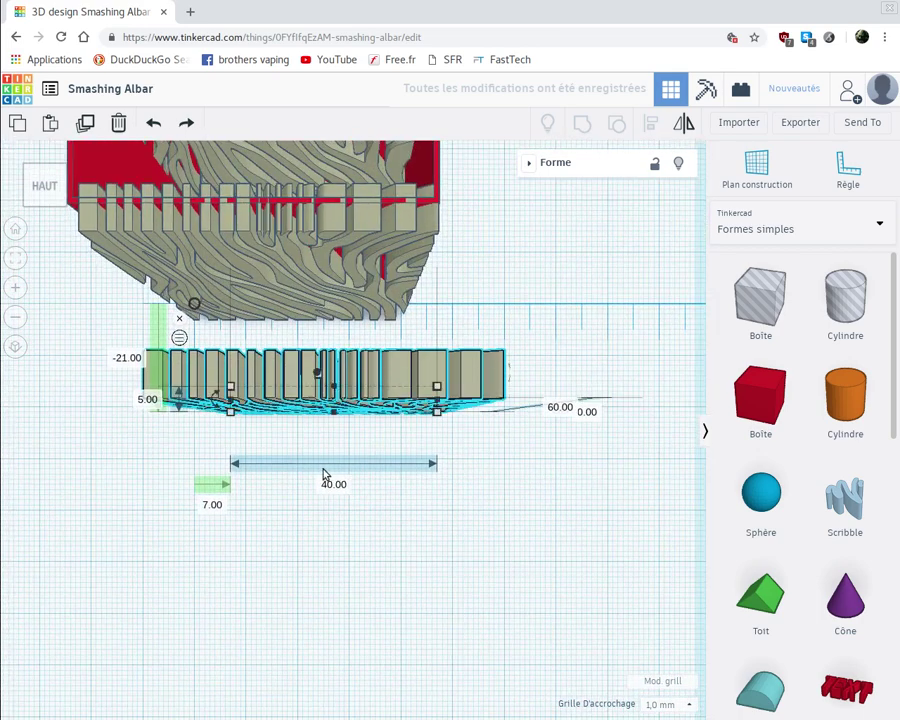
pyautogui.moveTo(212, 400); pyautogui.dragTo(170, 399)
pyautogui.click(170, 397)
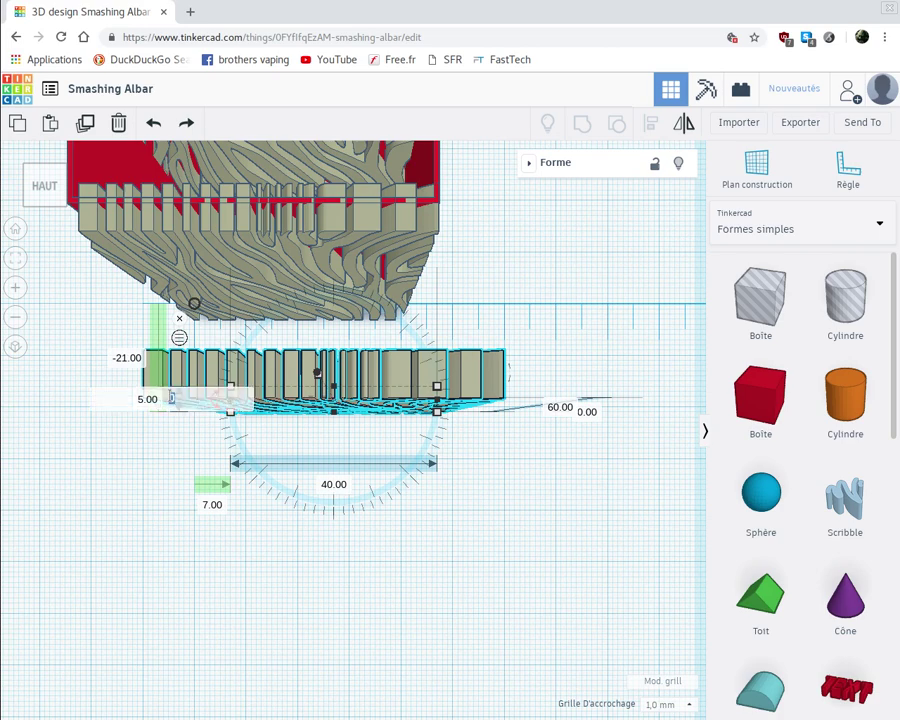
pyautogui.write('90')
pyautogui.press('Return')
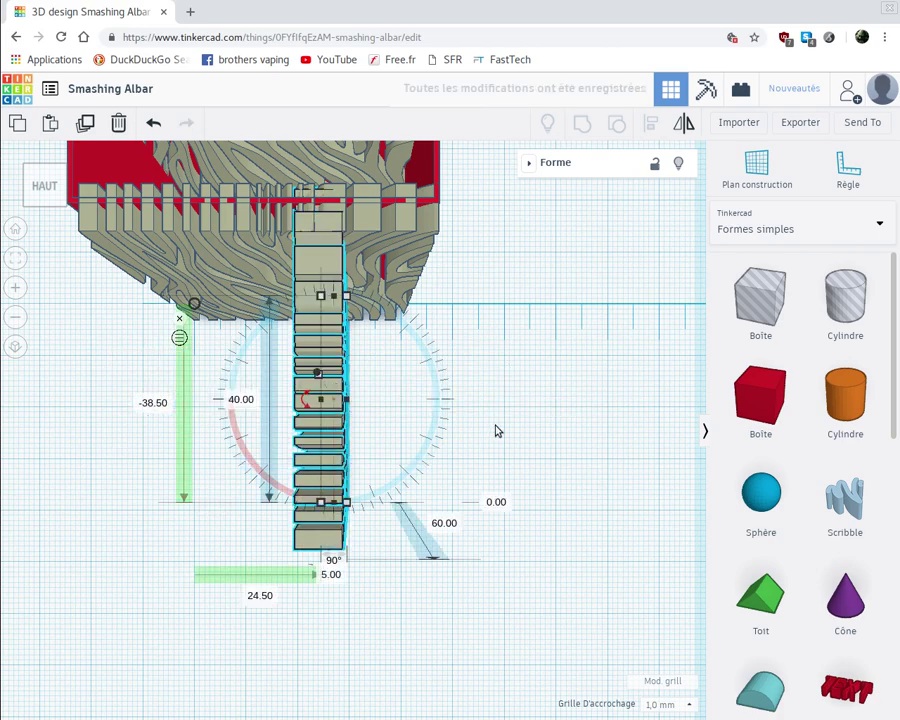
# Place rotated zebra stripe copies over the box's two side walls, at X -2 mm, Y -12 mm and X 38 mm, Y -14 mm
pyautogui.moveTo(516, 460); pyautogui.dragTo(620, 535, button='right')
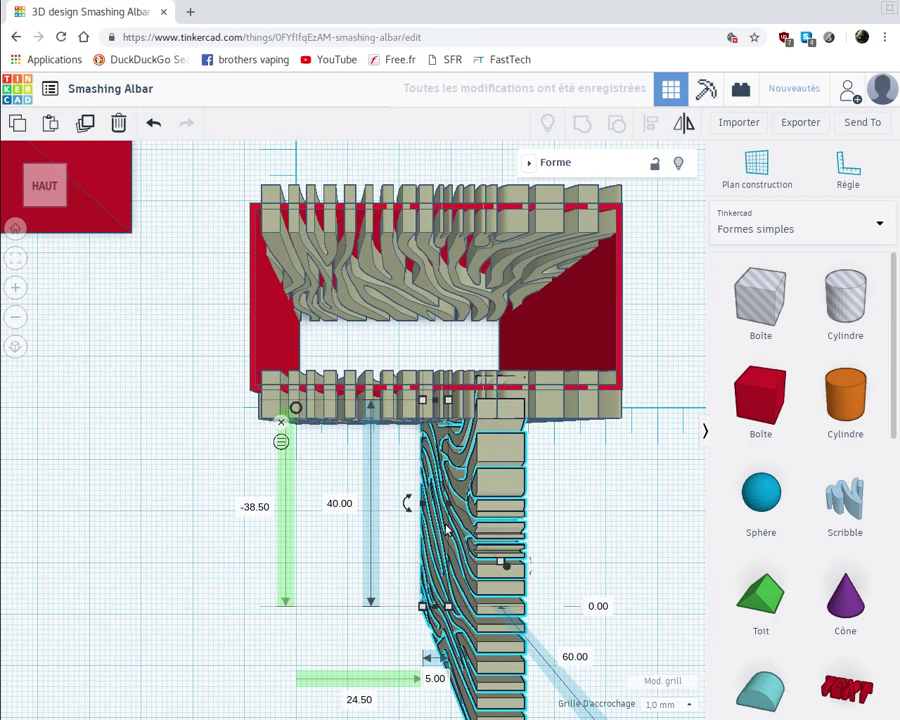
pyautogui.moveTo(447, 530); pyautogui.dragTo(626, 361)
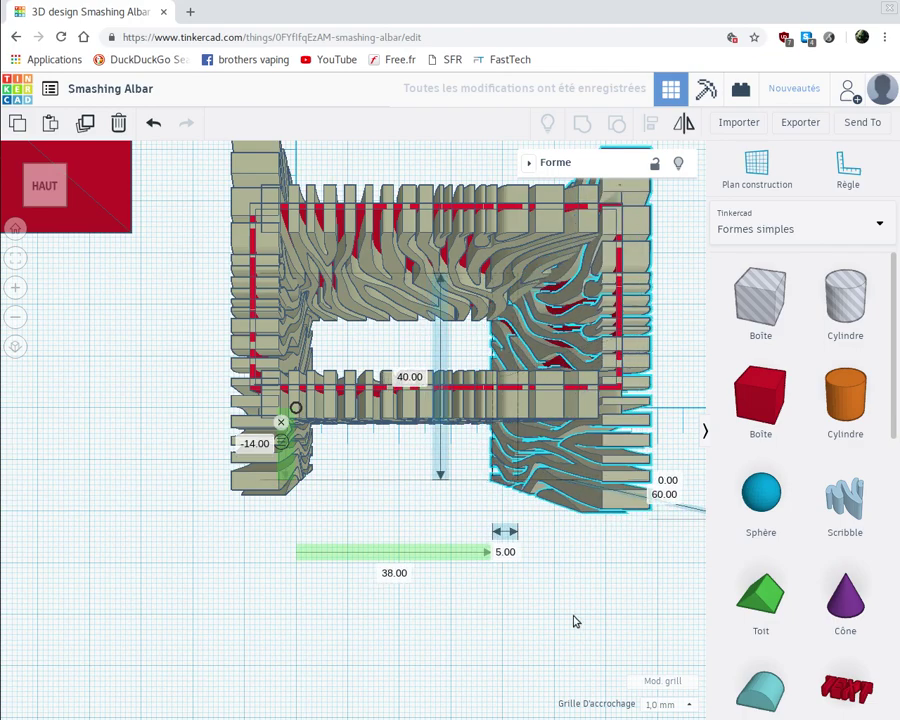
pyautogui.moveTo(575, 621)
pyautogui.mouseDown(button='right')
pyautogui.moveTo(546, 556)
pyautogui.moveTo(311, 565)
pyautogui.moveTo(100, 532)
pyautogui.moveTo(145, 554)
pyautogui.moveTo(267, 577)
pyautogui.moveTo(415, 588)
pyautogui.moveTo(647, 583)
pyautogui.moveTo(587, 623)
pyautogui.moveTo(577, 663)
pyautogui.moveTo(570, 636)
pyautogui.mouseUp(button='right')
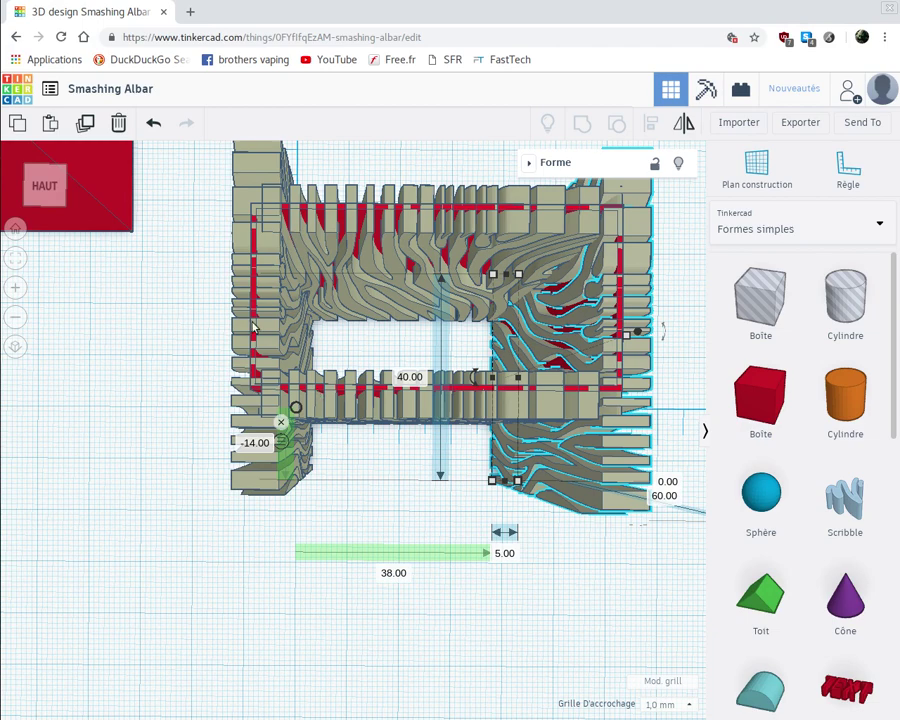
# Turn all four zebra stripe shapes around the box into holes
pyautogui.click(237, 331)
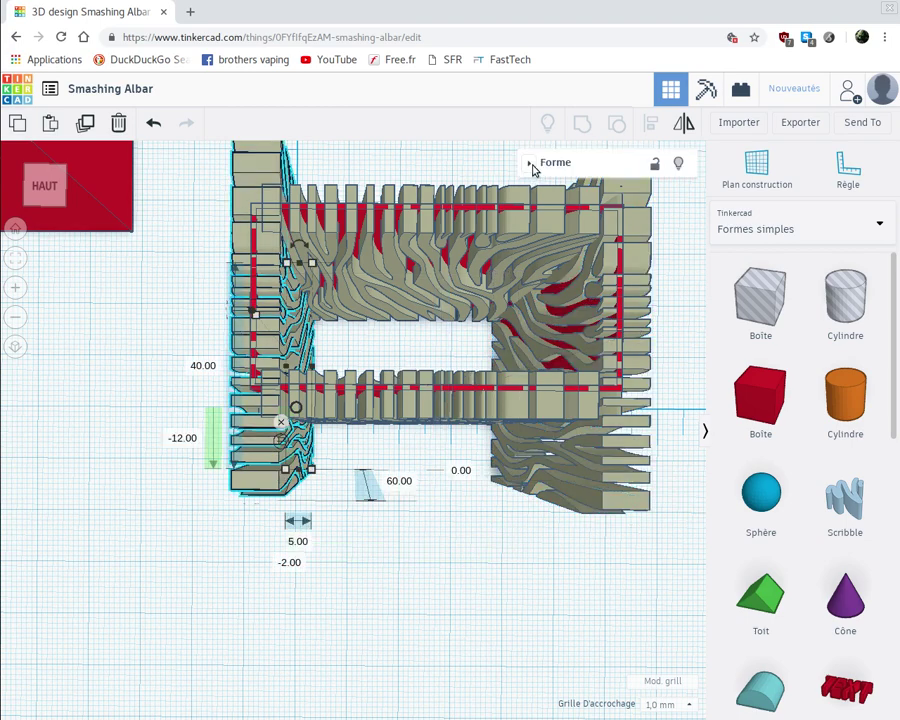
pyautogui.click(532, 167)
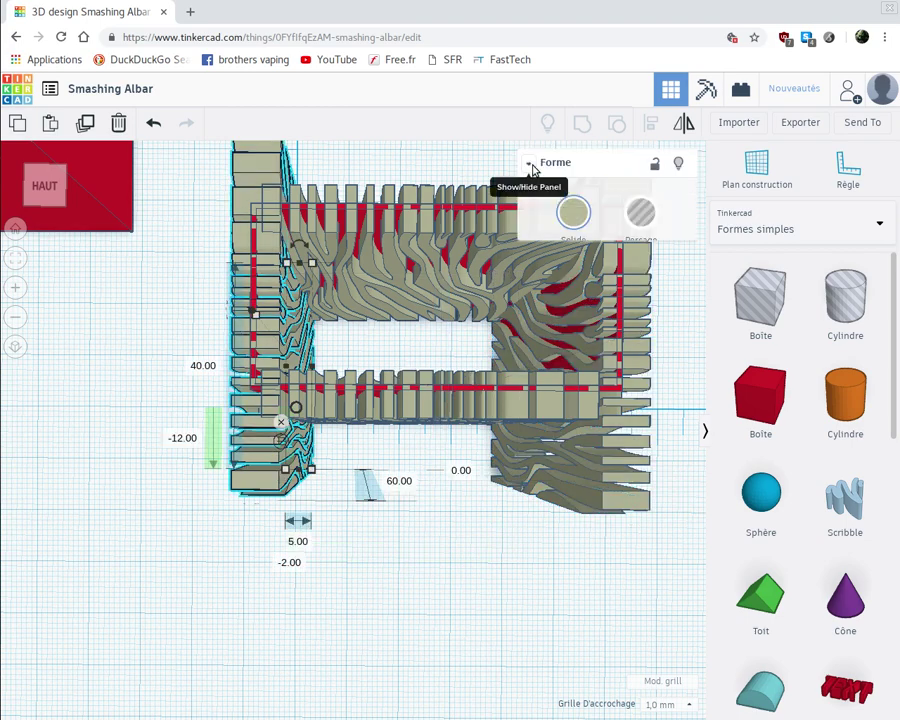
pyautogui.click(640, 214)
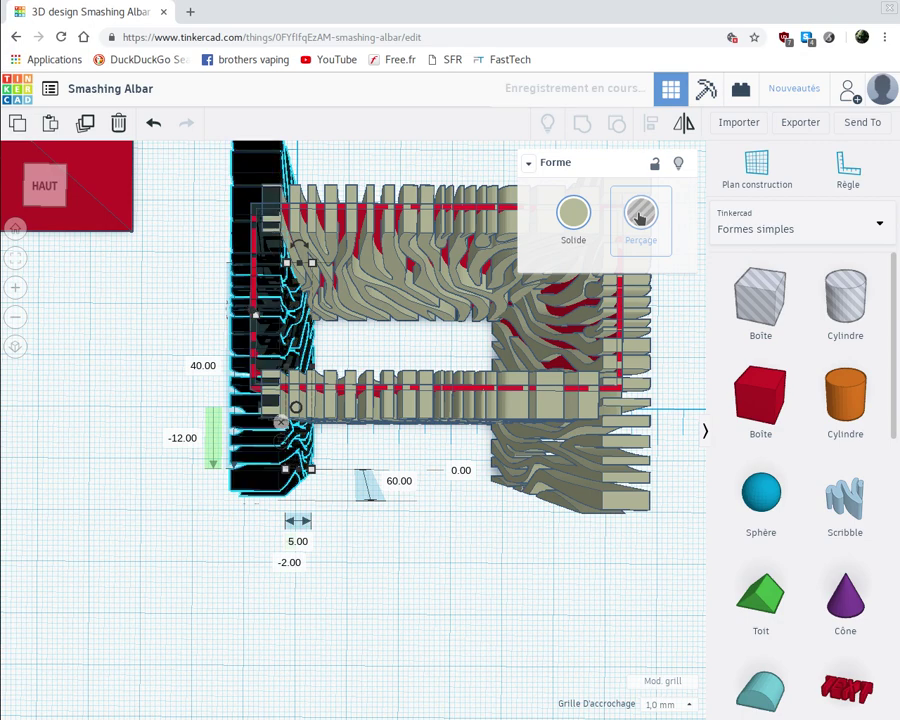
pyautogui.click(331, 413)
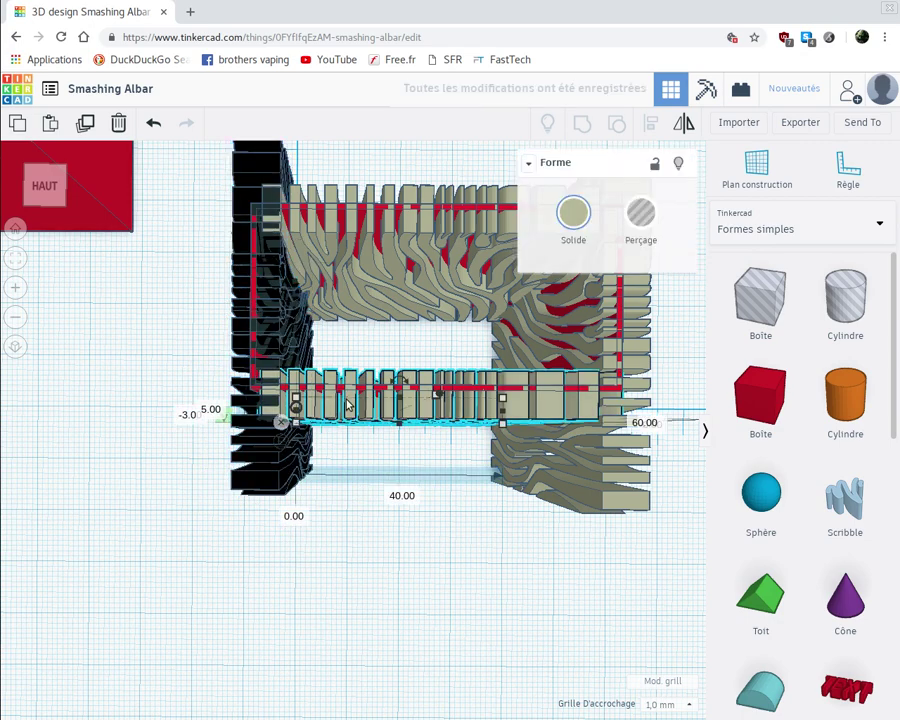
pyautogui.click(638, 217)
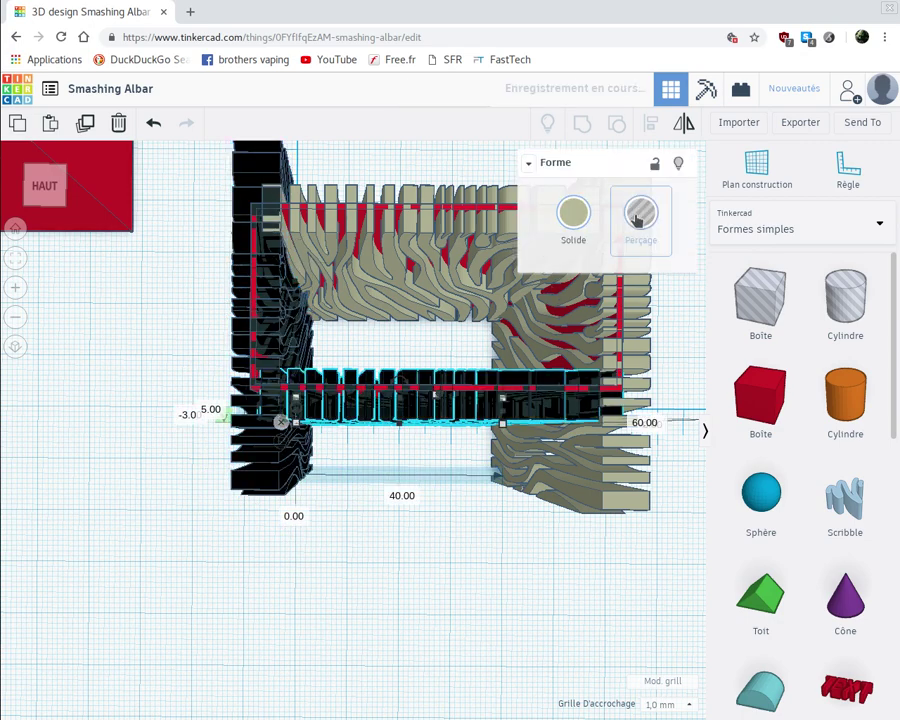
pyautogui.click(408, 226)
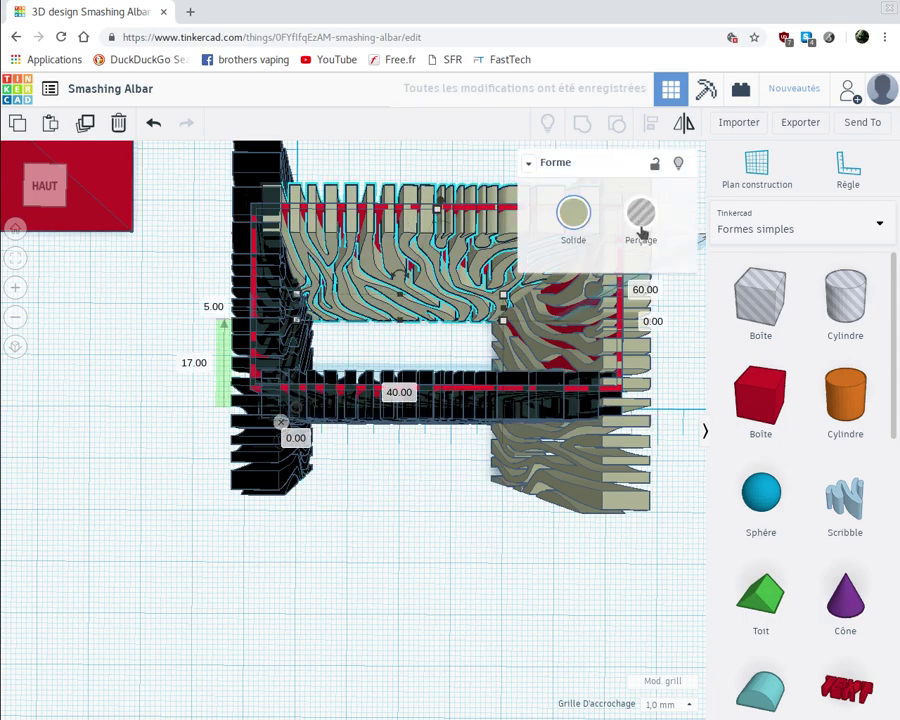
pyautogui.click(640, 216)
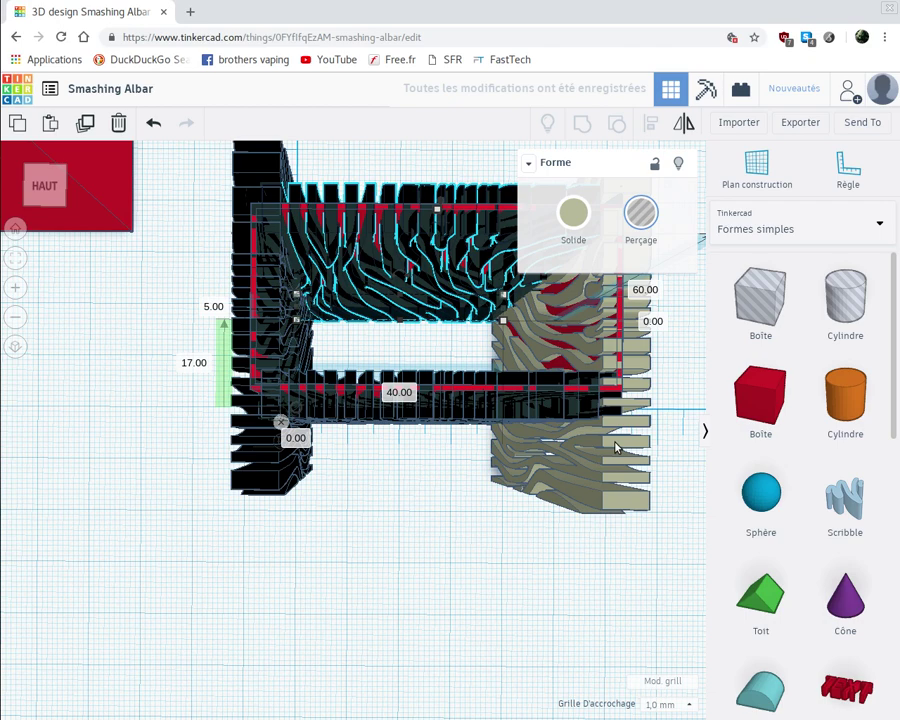
pyautogui.click(616, 447)
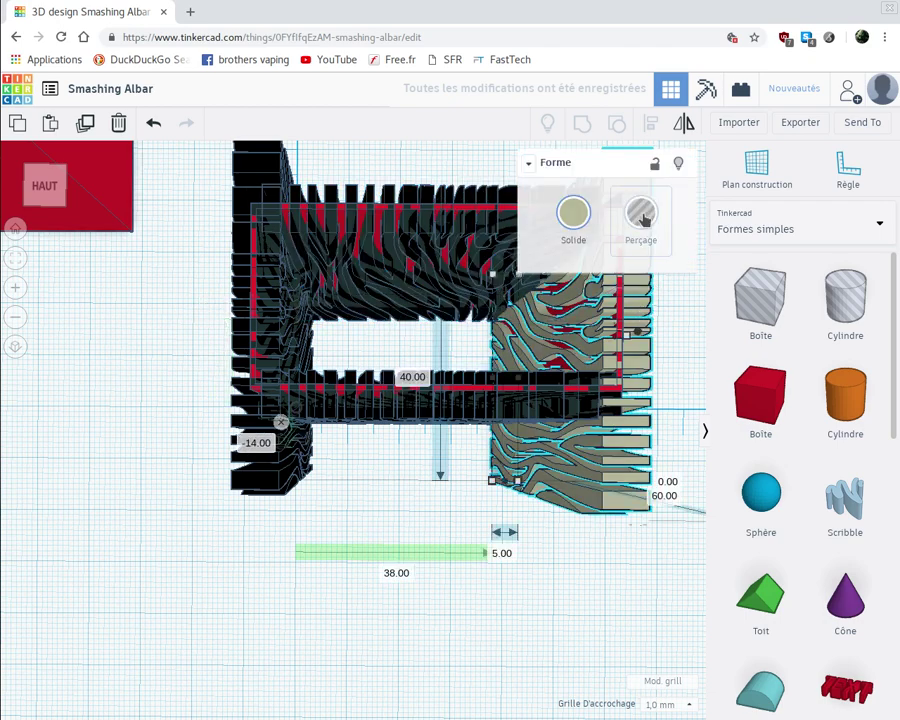
pyautogui.click(642, 217)
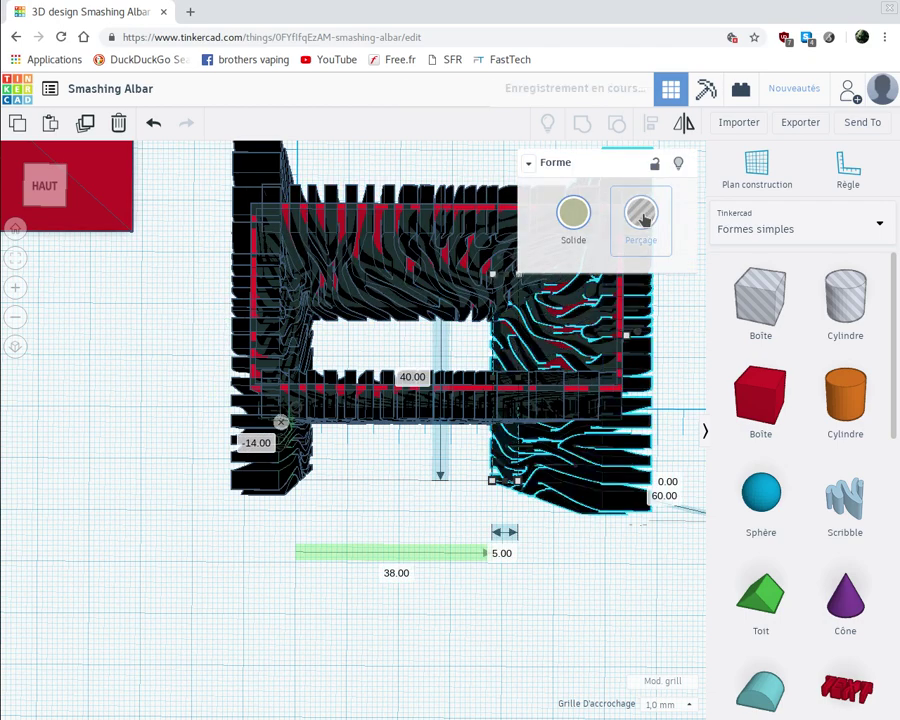
# Select the hollow box with its four zebra stripe holes and group them to cut the pattern through the walls
pyautogui.click(240, 583)
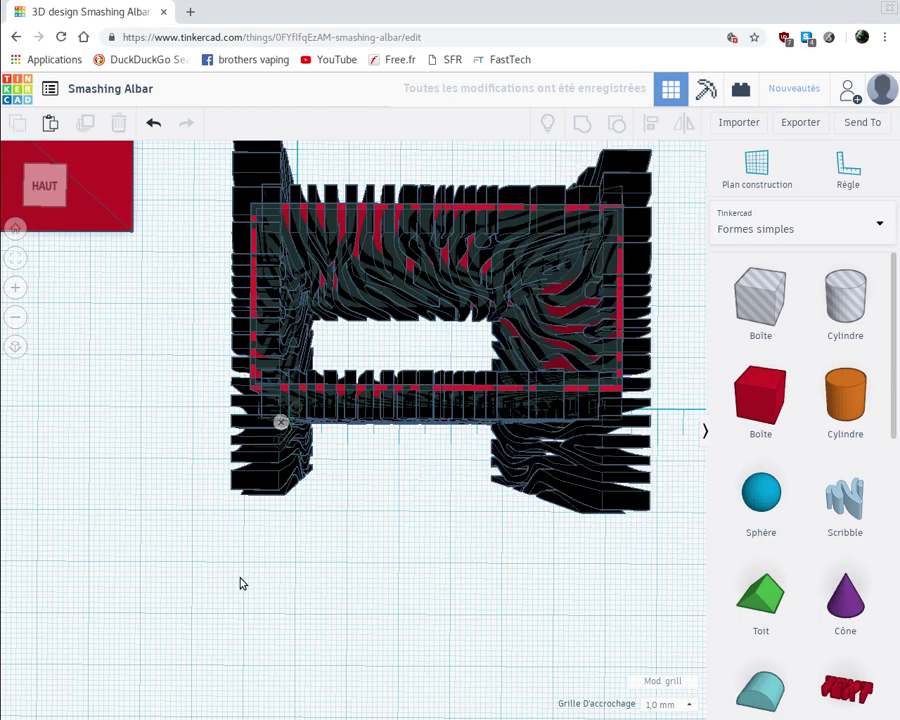
pyautogui.moveTo(255, 574); pyautogui.dragTo(644, 165)
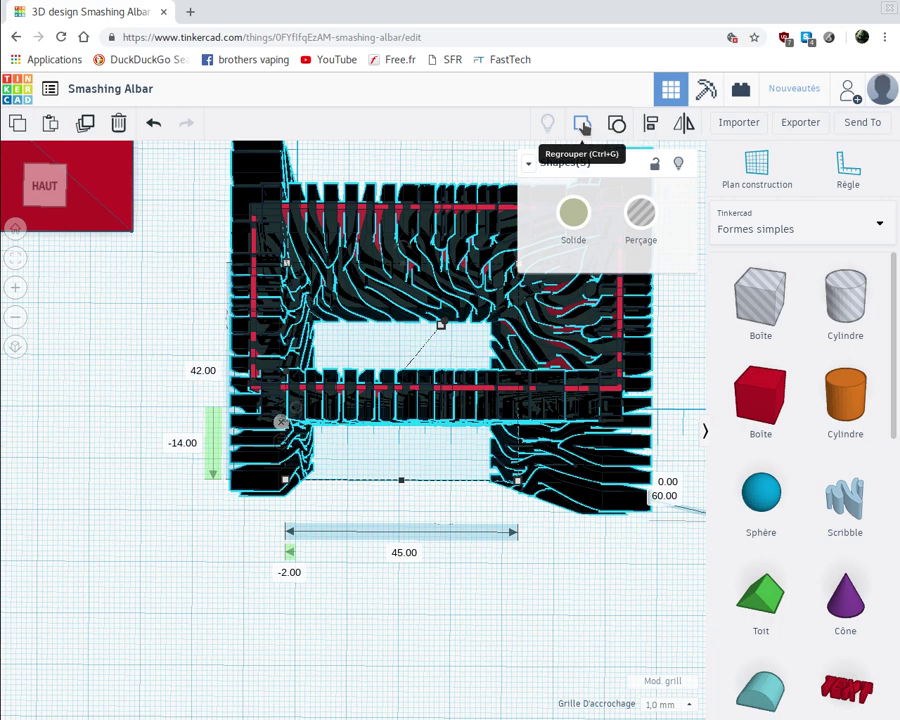
pyautogui.hotkey('ctrl', 'g')
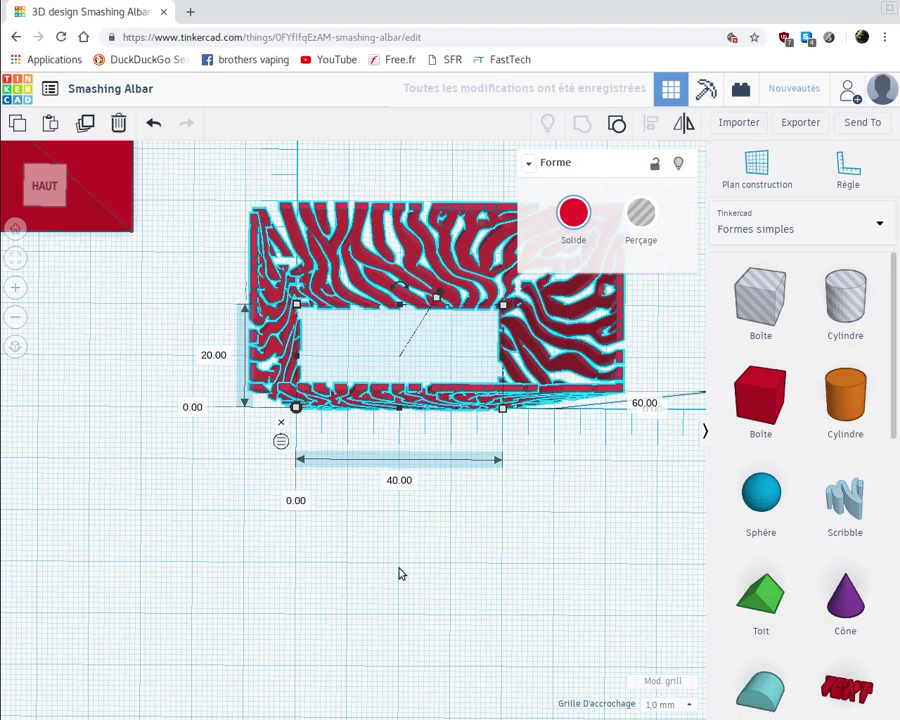
# Inspect the zebra-cut box from several sides and turn the grouped shape into a hole
pyautogui.moveTo(442, 510); pyautogui.dragTo(642, 522, button='right')
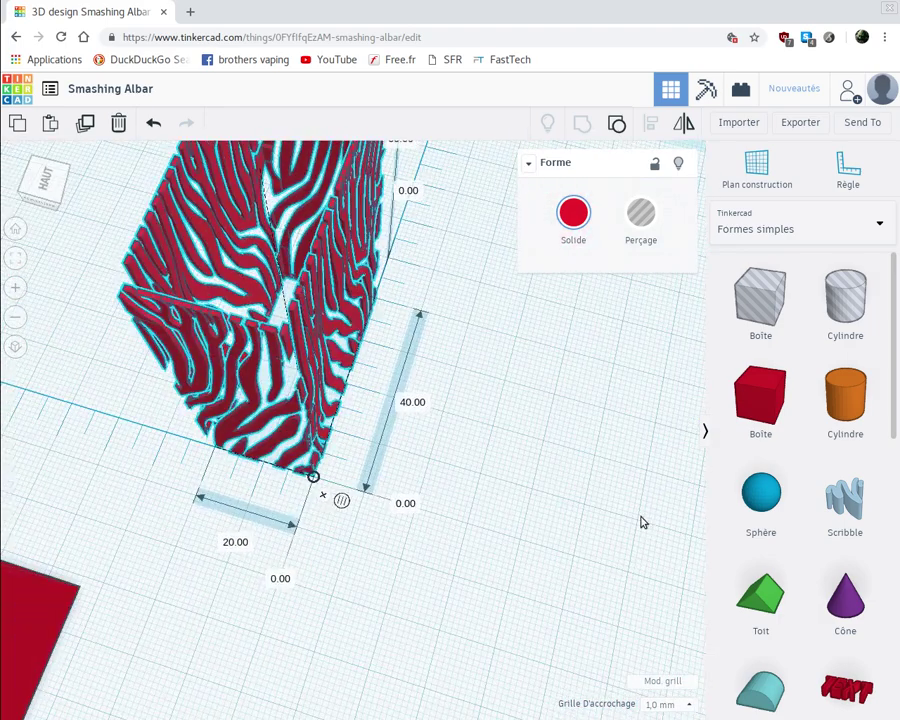
pyautogui.moveTo(585, 564); pyautogui.dragTo(432, 581, button='right')
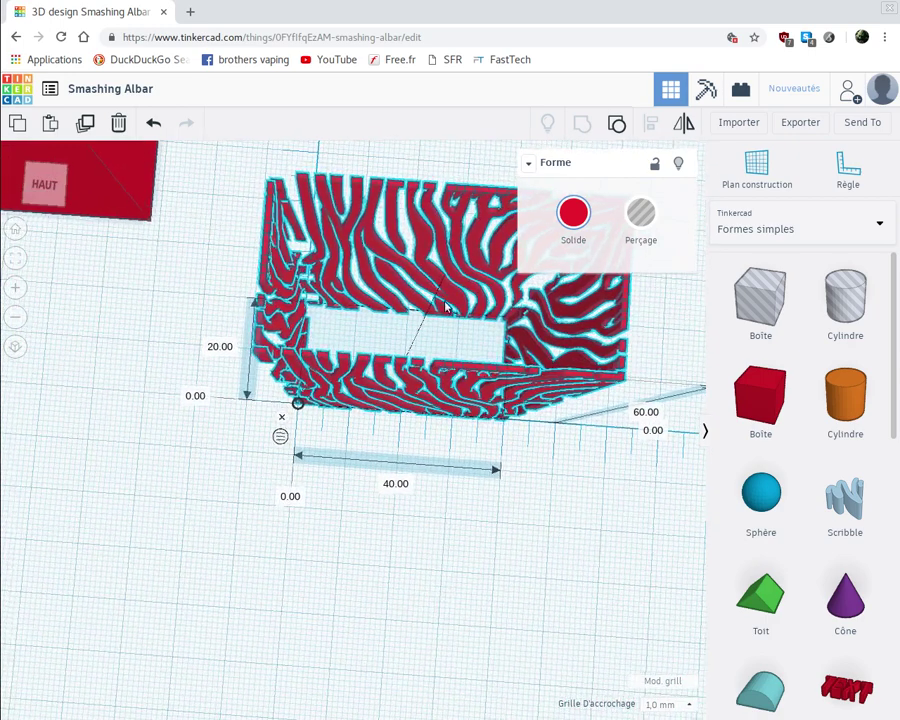
pyautogui.click(641, 215)
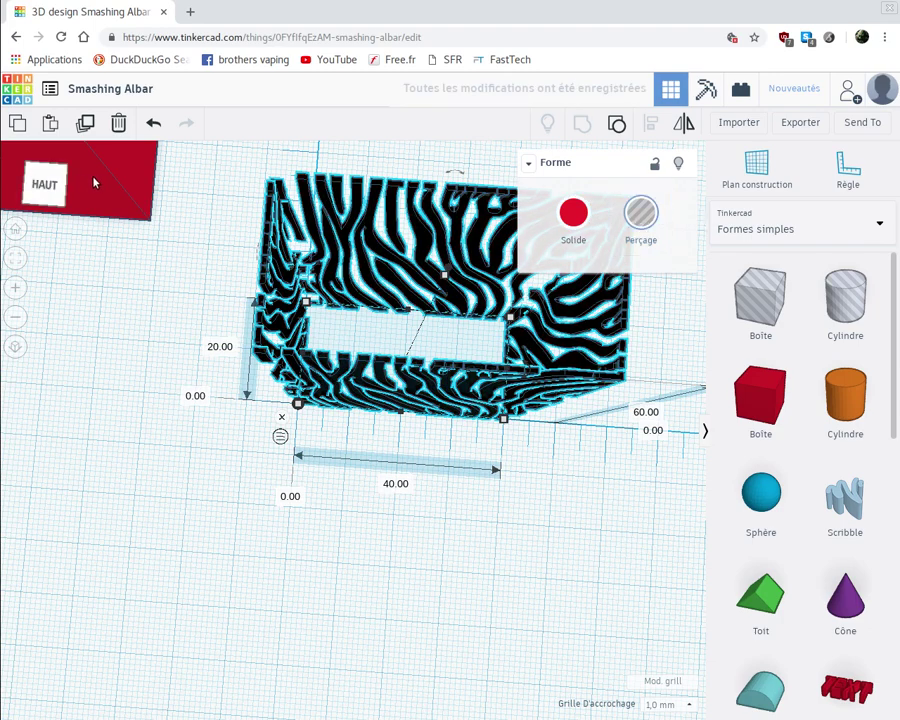
# Move the solid red box to X 0, Y 0 mm over the zebra-cut hole shape and group both to engrave the stripes
pyautogui.moveTo(108, 187); pyautogui.dragTo(518, 400)
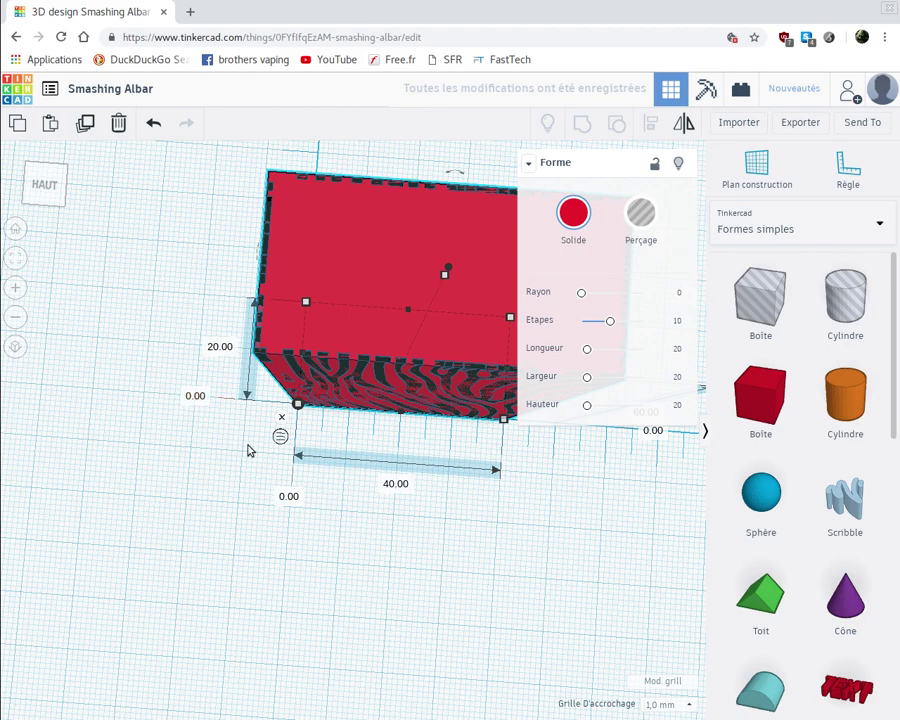
pyautogui.moveTo(119, 349); pyautogui.dragTo(133, 390, button='right')
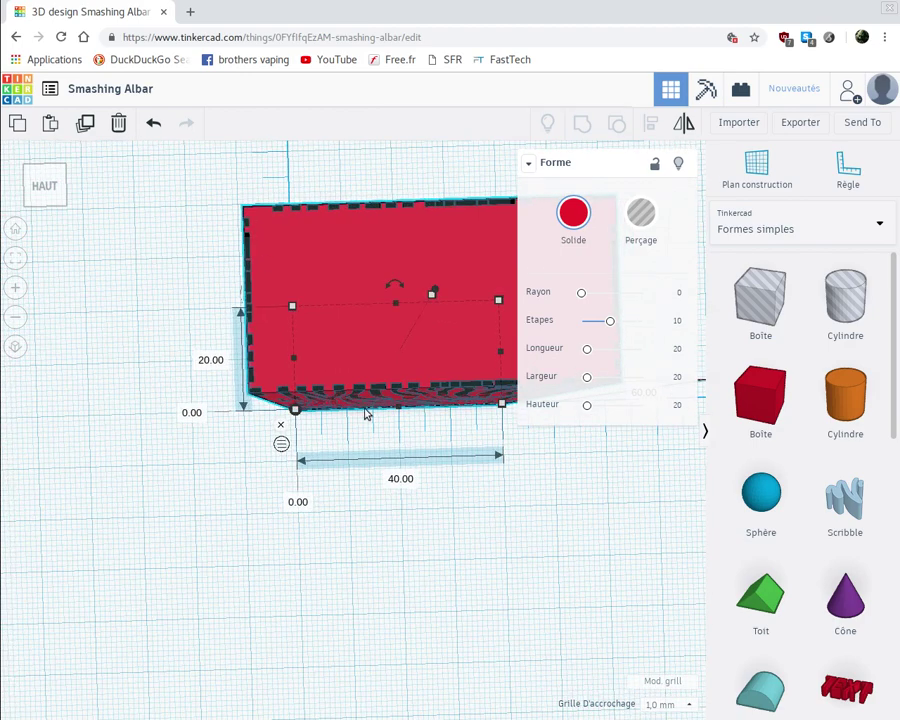
pyautogui.moveTo(234, 178); pyautogui.dragTo(437, 424)
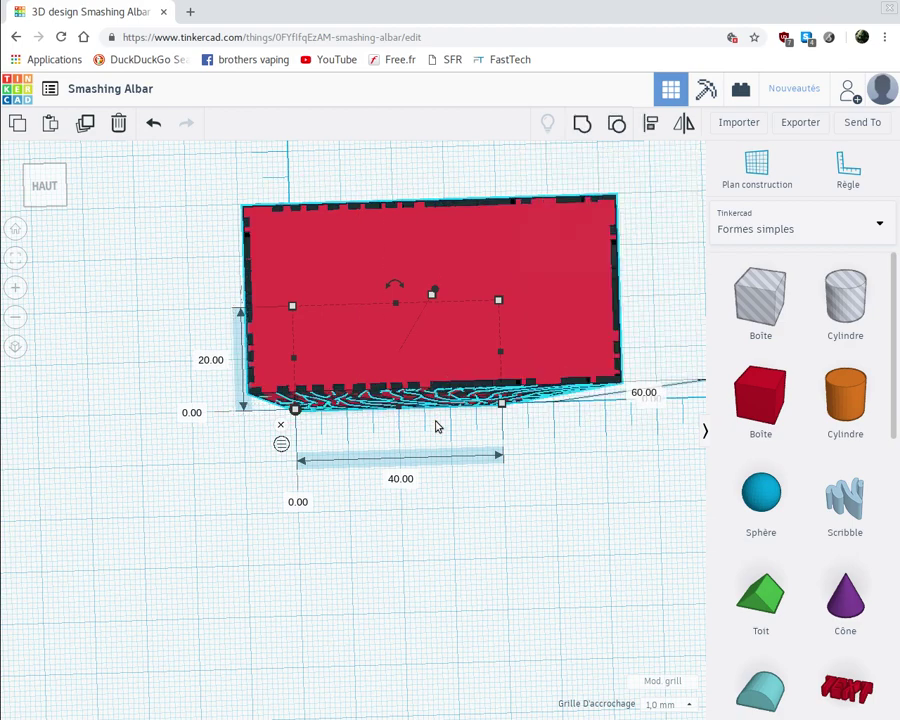
pyautogui.click(582, 122)
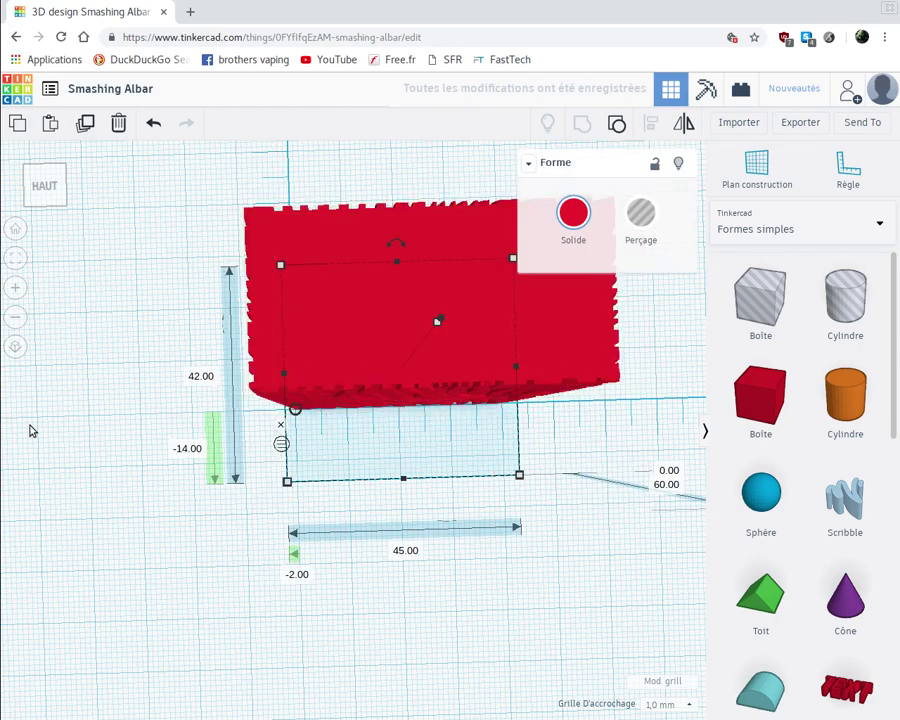
# Examine the engraved zebra grooves on all side faces of the box, including close up along the top and bottom corners
pyautogui.moveTo(374, 573); pyautogui.dragTo(364, 494, button='right')
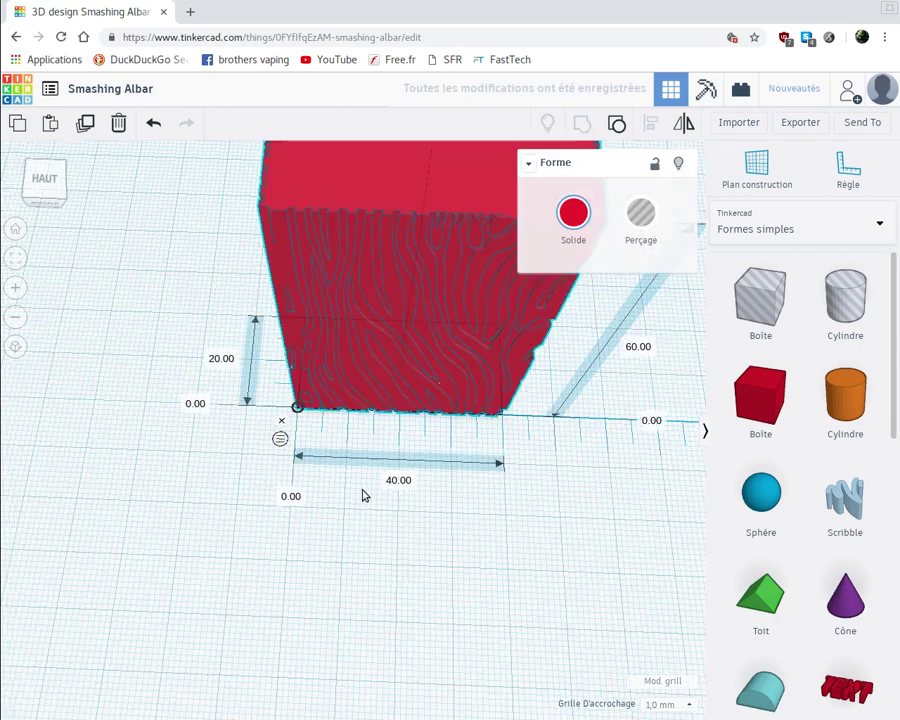
pyautogui.scroll(-5, 363, 491)
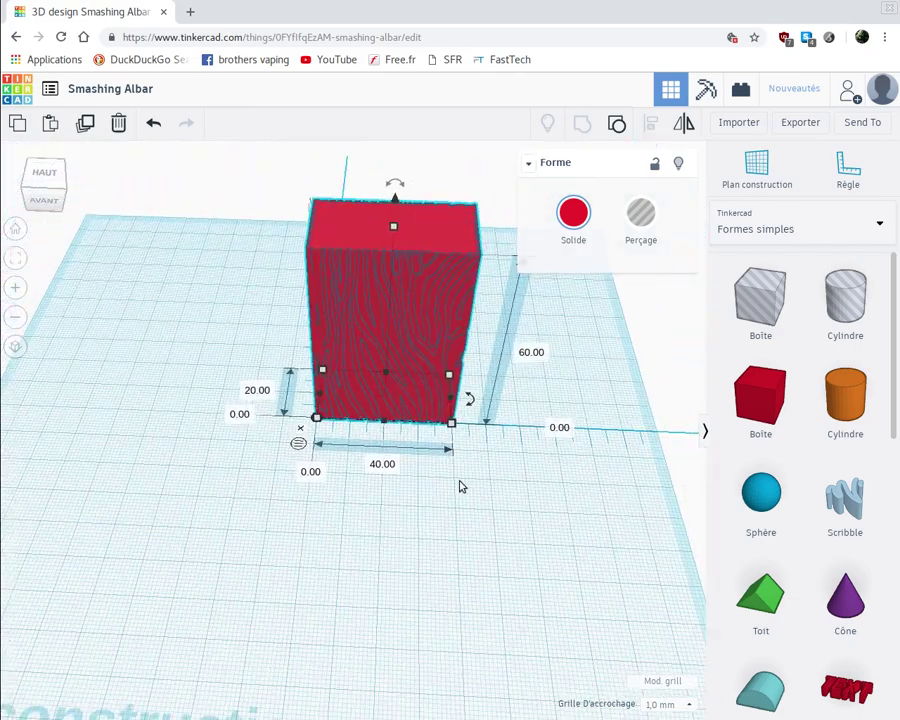
pyautogui.moveTo(460, 487); pyautogui.dragTo(396, 504, button='right')
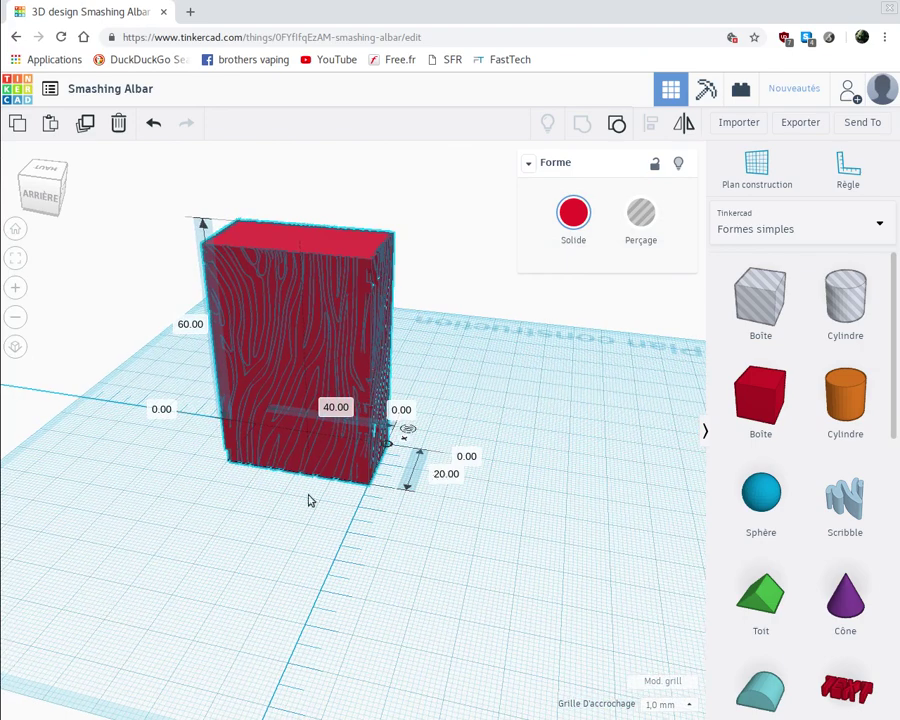
pyautogui.moveTo(253, 564); pyautogui.dragTo(315, 530, button='right')
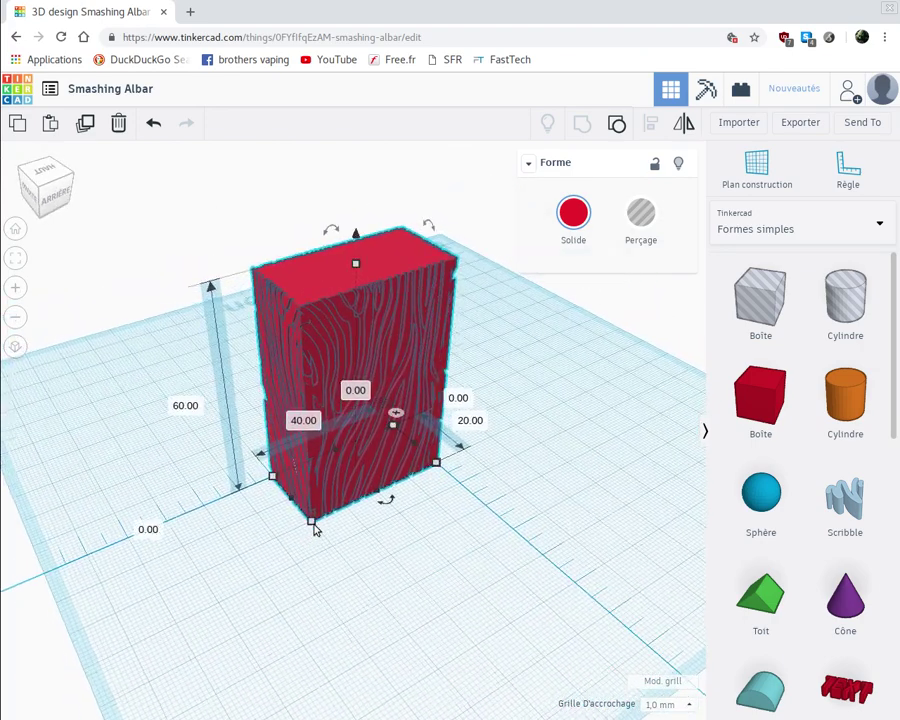
pyautogui.scroll(4, 314, 529)
pyautogui.scroll(5, 313, 530)
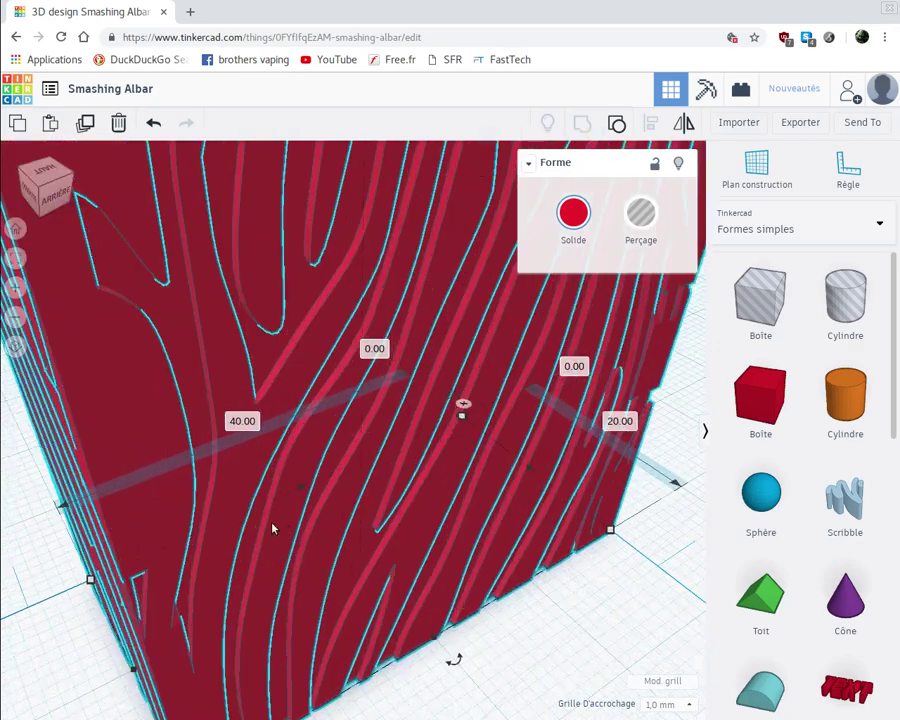
pyautogui.moveTo(308, 535); pyautogui.dragTo(375, 505, button='right')
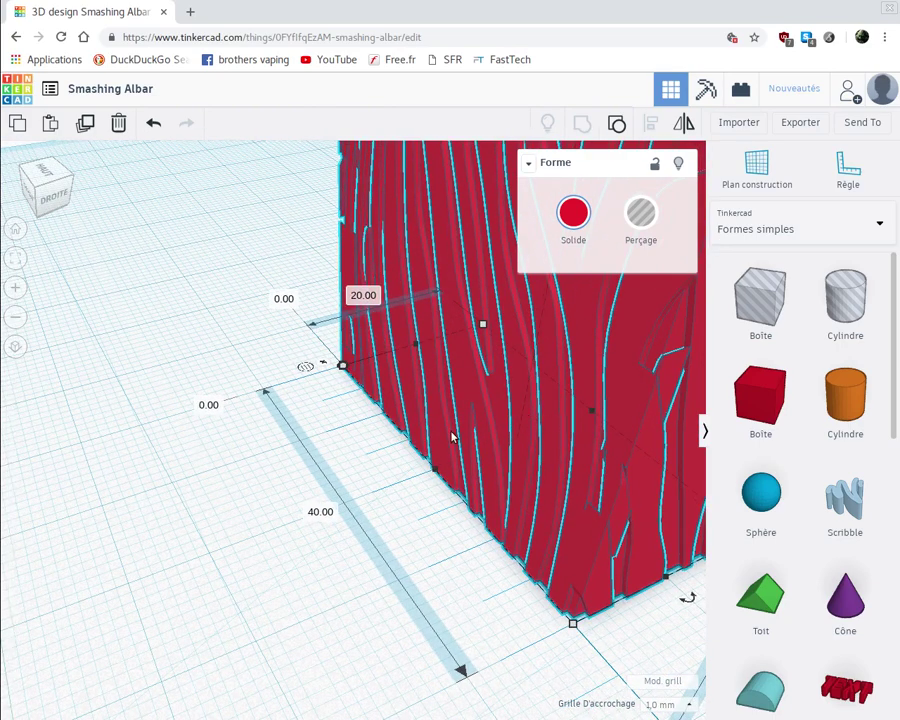
pyautogui.moveTo(435, 445); pyautogui.dragTo(460, 435, button='right')
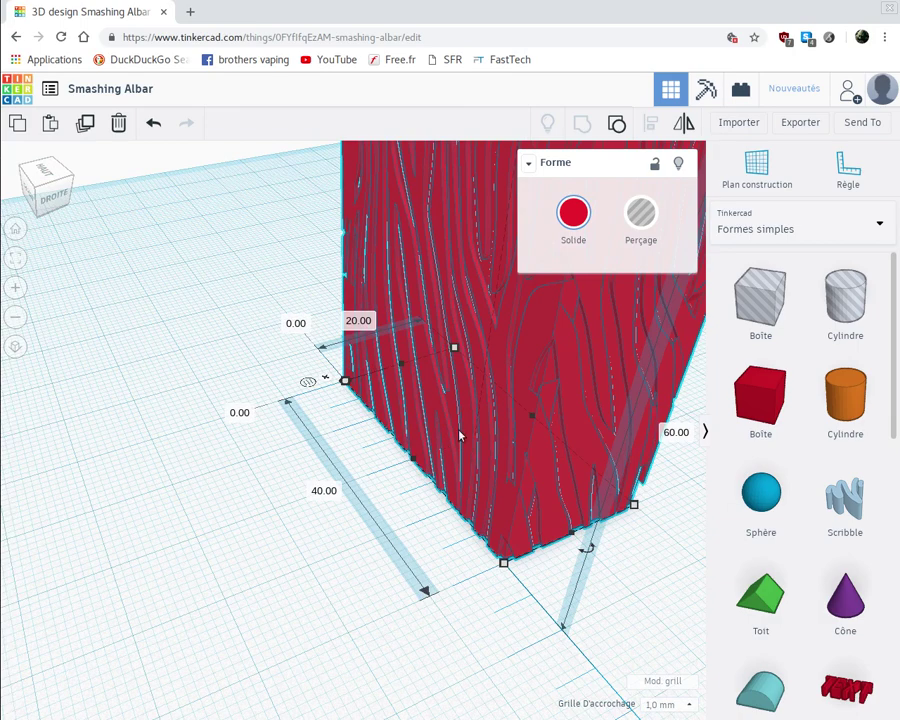
pyautogui.scroll(5, 400, 444)
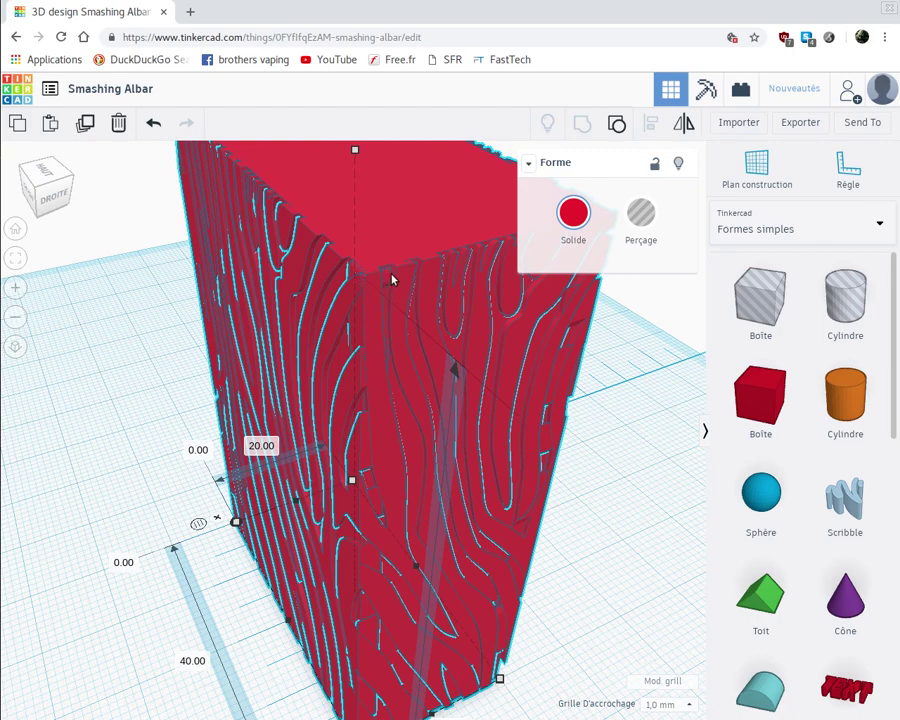
pyautogui.scroll(5, 387, 290)
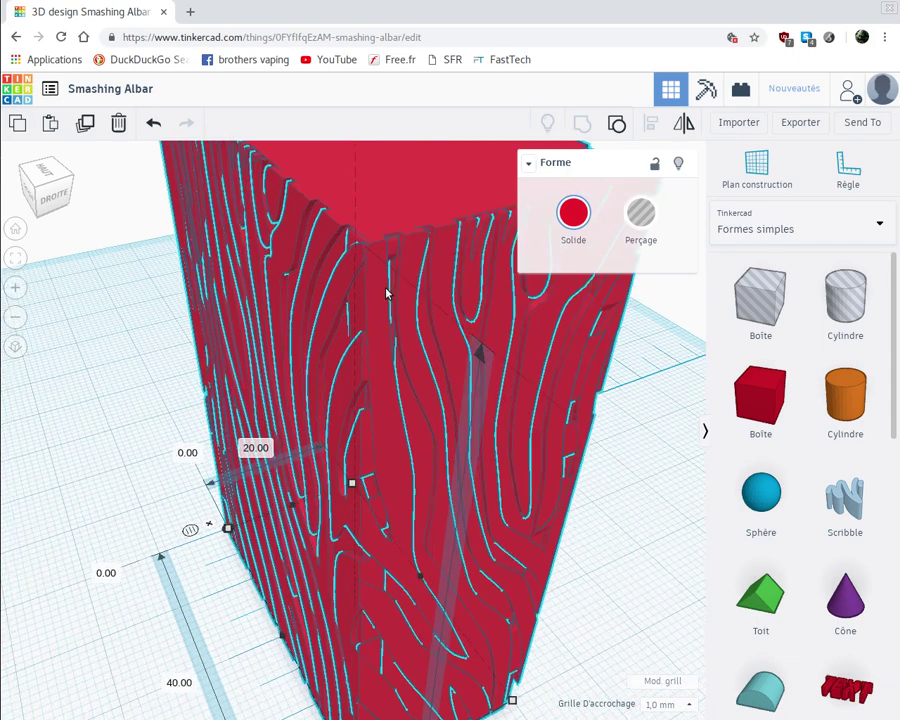
pyautogui.scroll(-2, 391, 248)
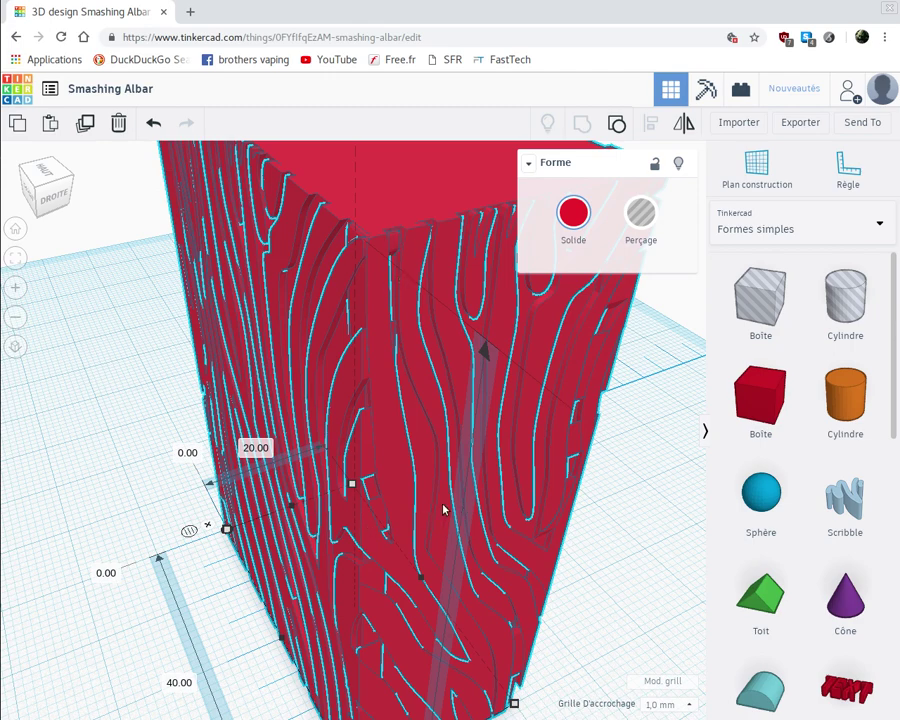
pyautogui.moveTo(443, 505); pyautogui.dragTo(383, 509, button='right')
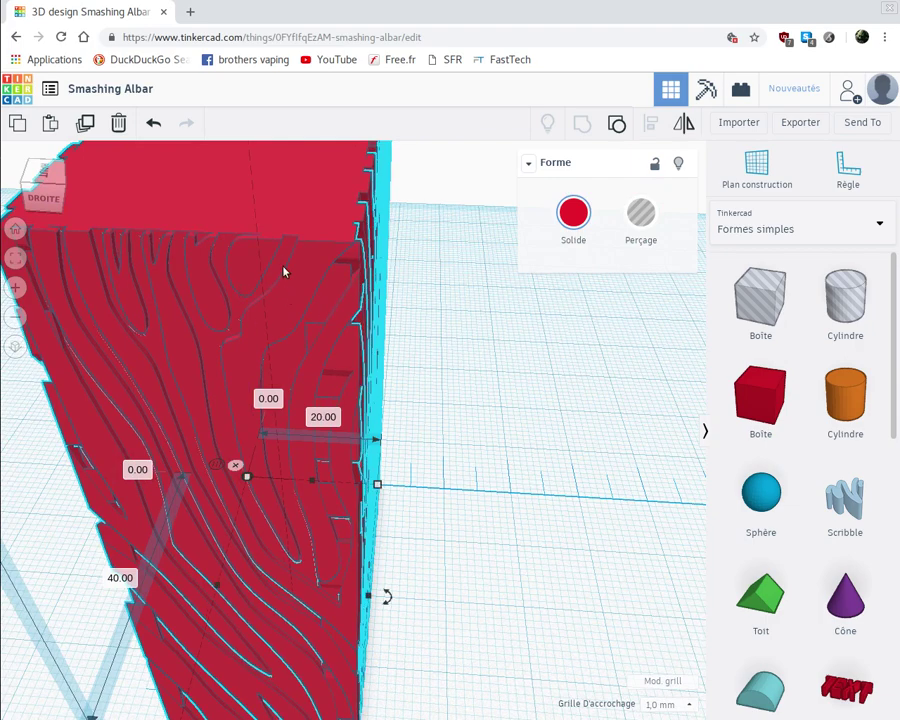
pyautogui.moveTo(358, 386); pyautogui.dragTo(335, 371, button='right')
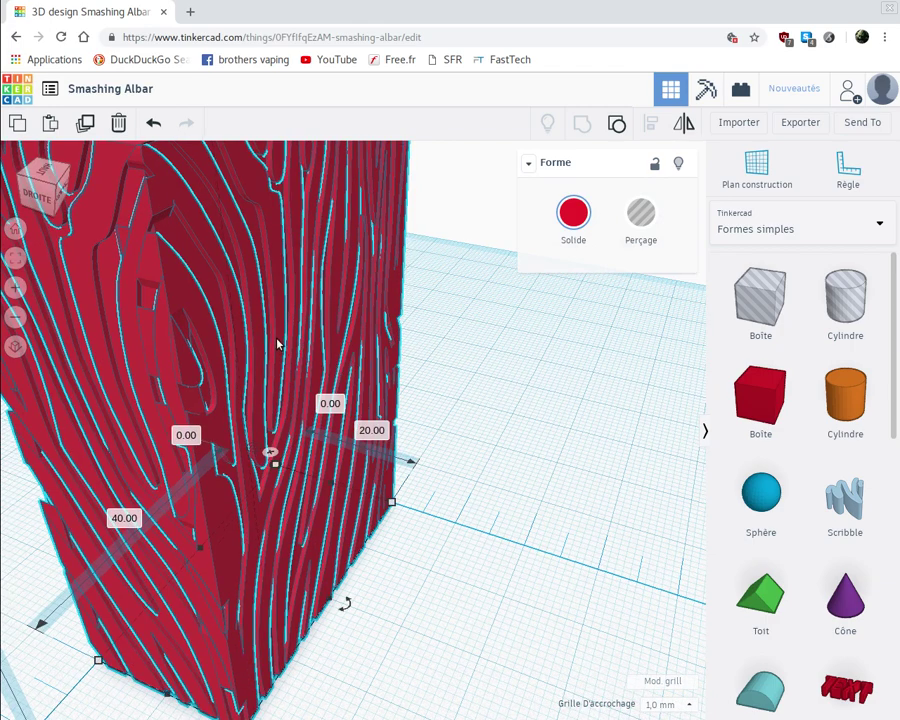
pyautogui.moveTo(268, 388); pyautogui.dragTo(476, 404, button='right')
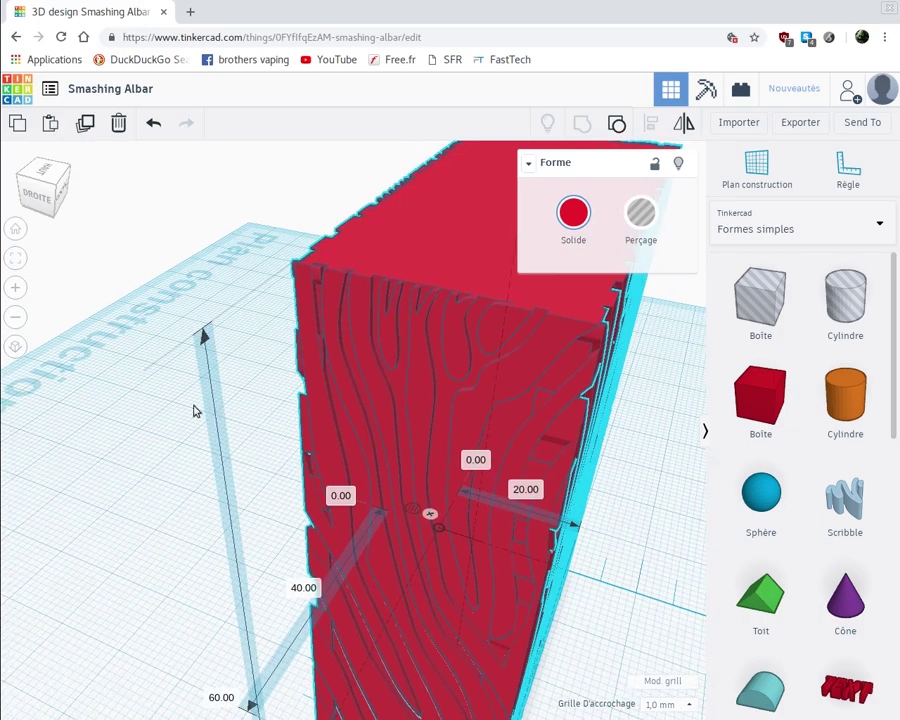
pyautogui.moveTo(278, 425); pyautogui.dragTo(430, 346, button='right')
pyautogui.moveTo(380, 441); pyautogui.dragTo(388, 460, button='middle')
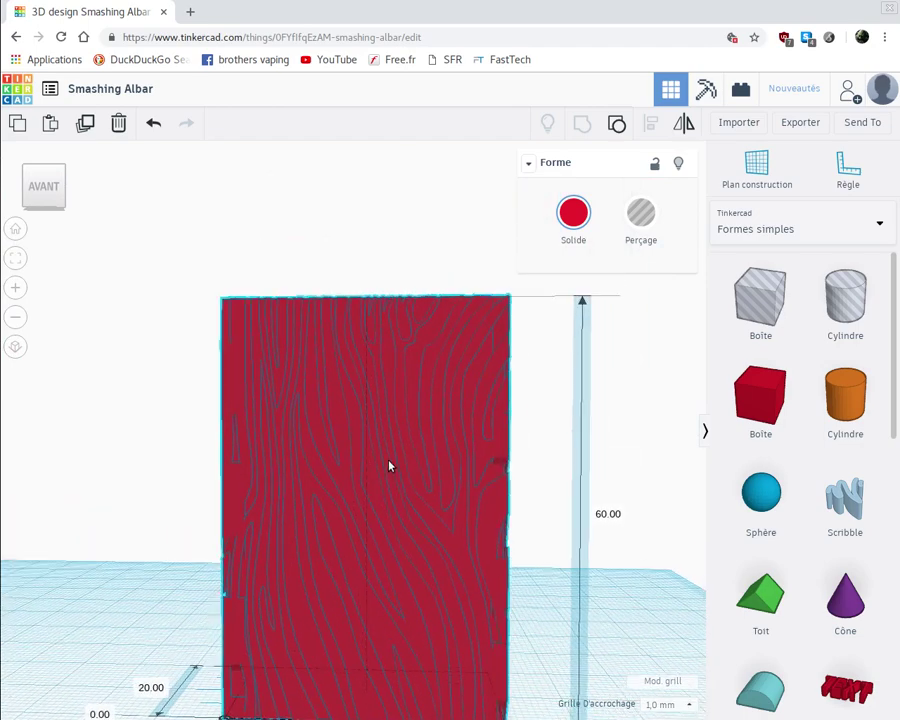
pyautogui.moveTo(427, 480); pyautogui.dragTo(356, 500, button='right')
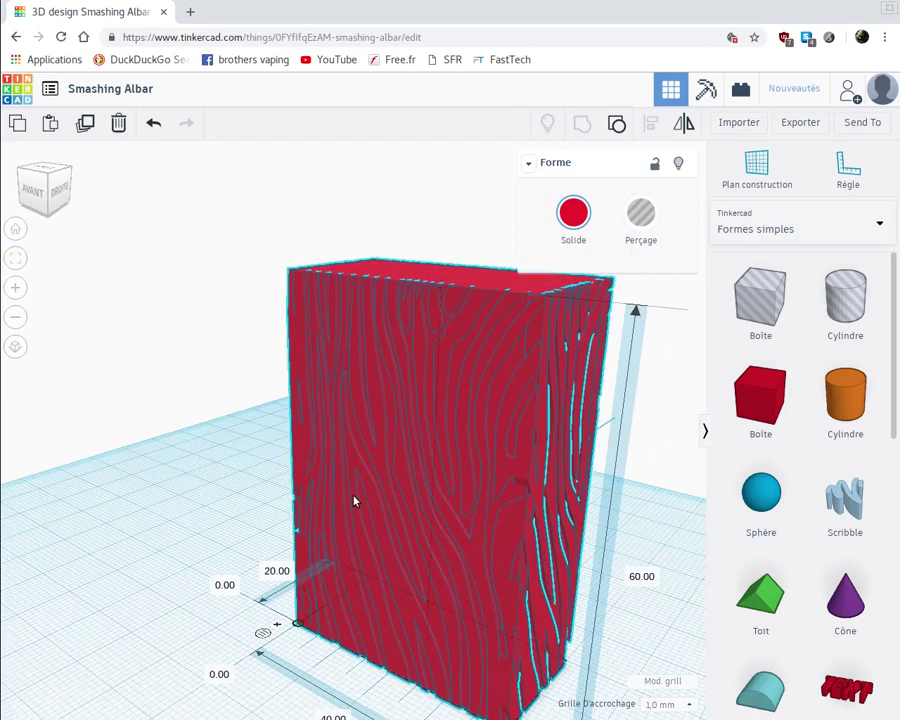